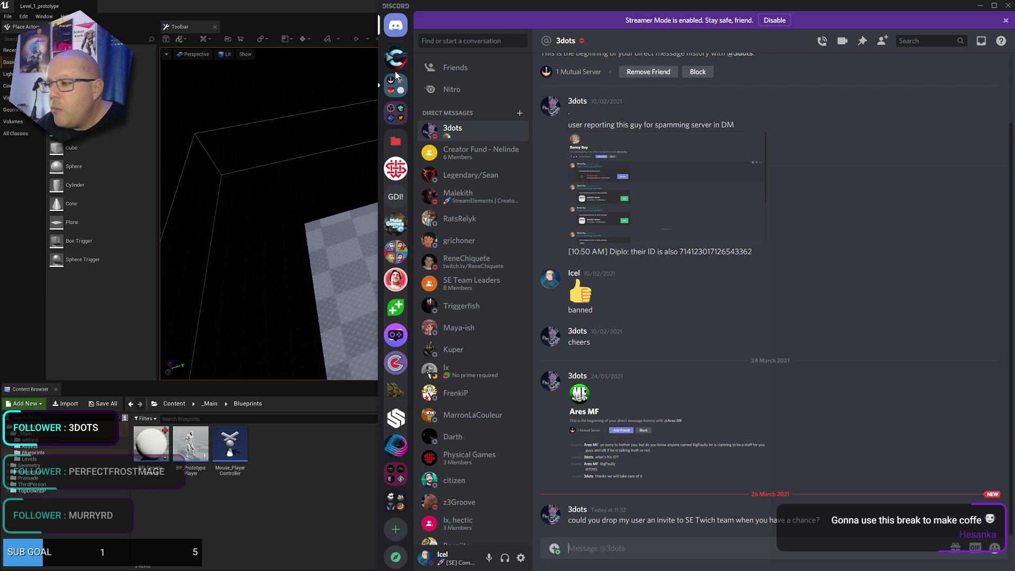
# - Minimize the Discord window and switch to GitHub Desktop with the WyrmsGate repository's changes
pyautogui.click(395, 63)
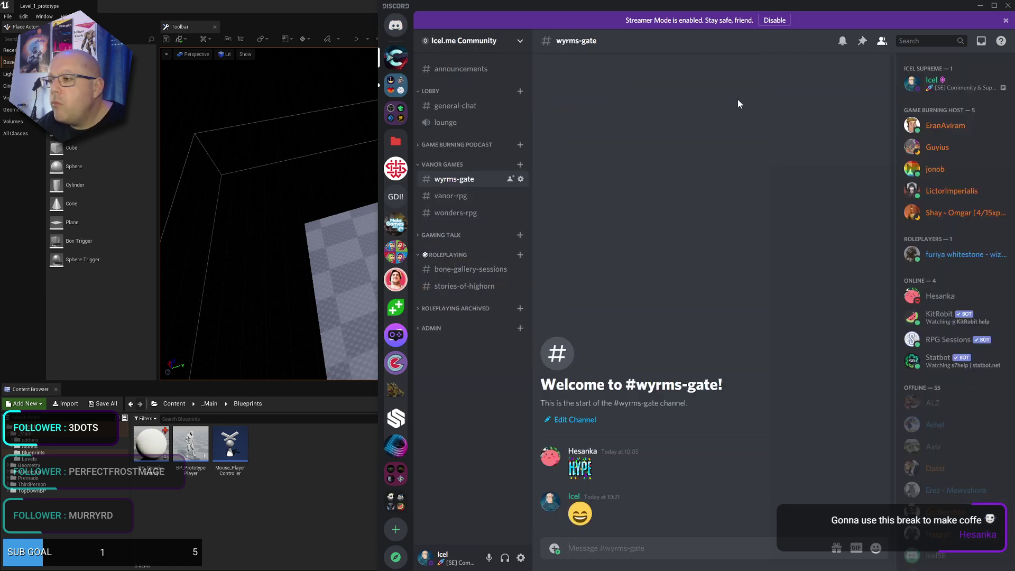
pyautogui.click(981, 6)
pyautogui.press('p')
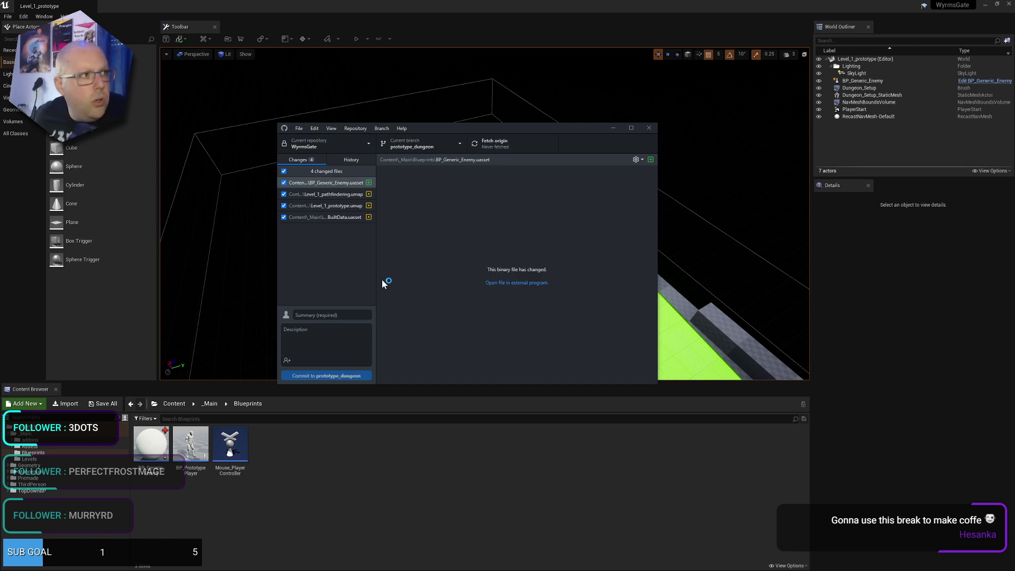
# - Enter "Random AI roaming direction" as the commit summary for the changed files
pyautogui.click(357, 314)
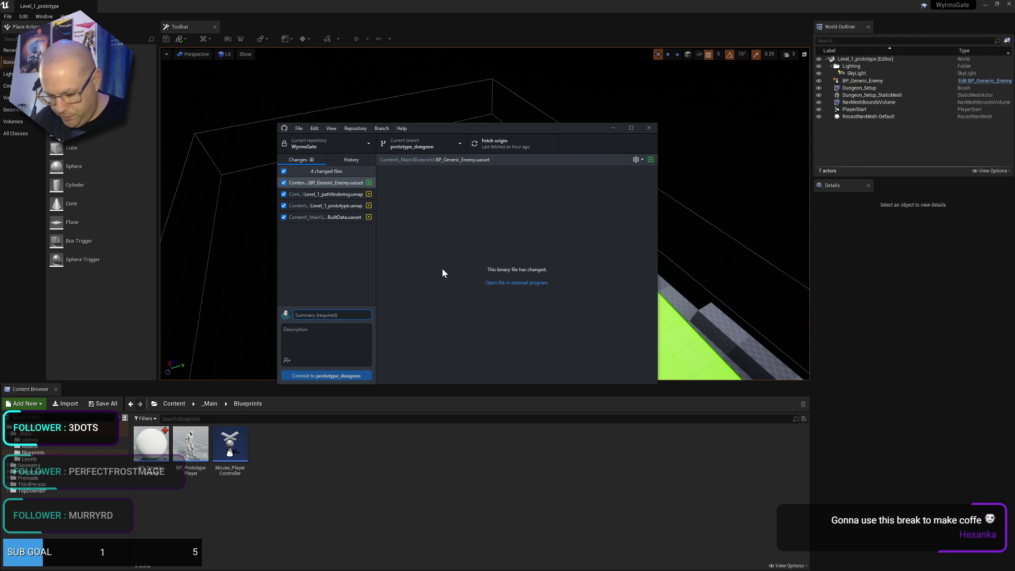
pyautogui.write('Rand')
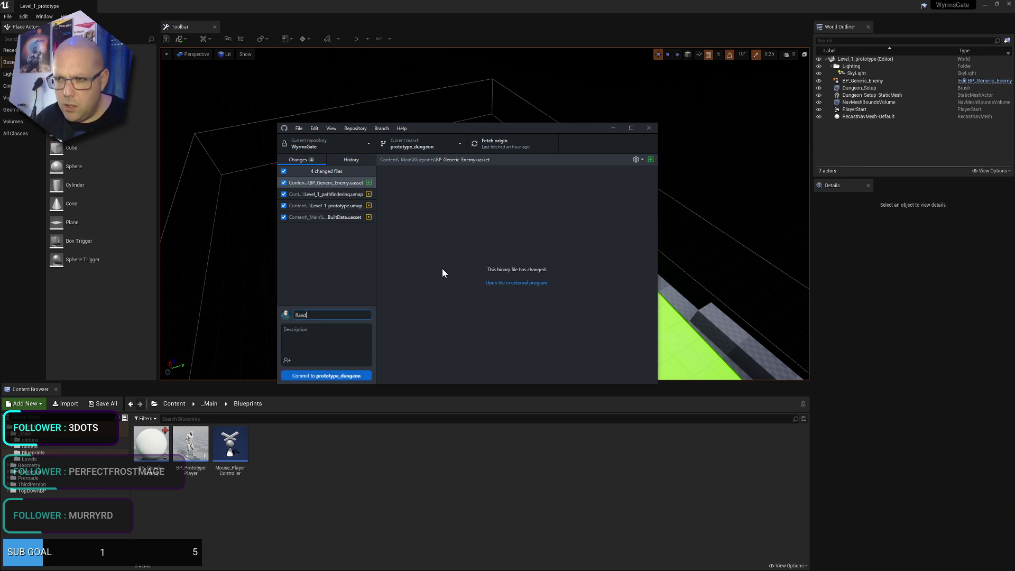
pyautogui.write('fom om Al')
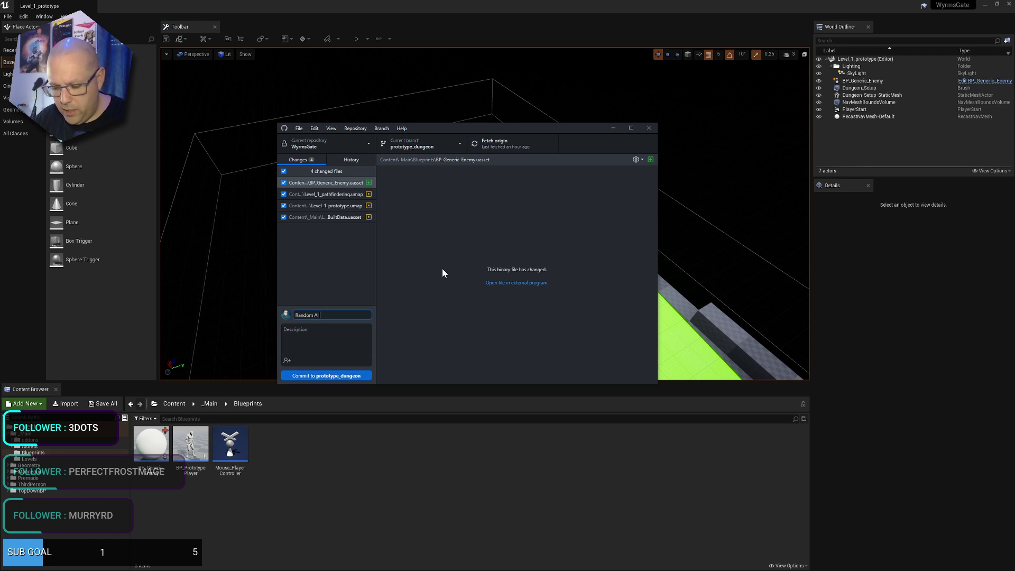
pyautogui.write(' roaming di')
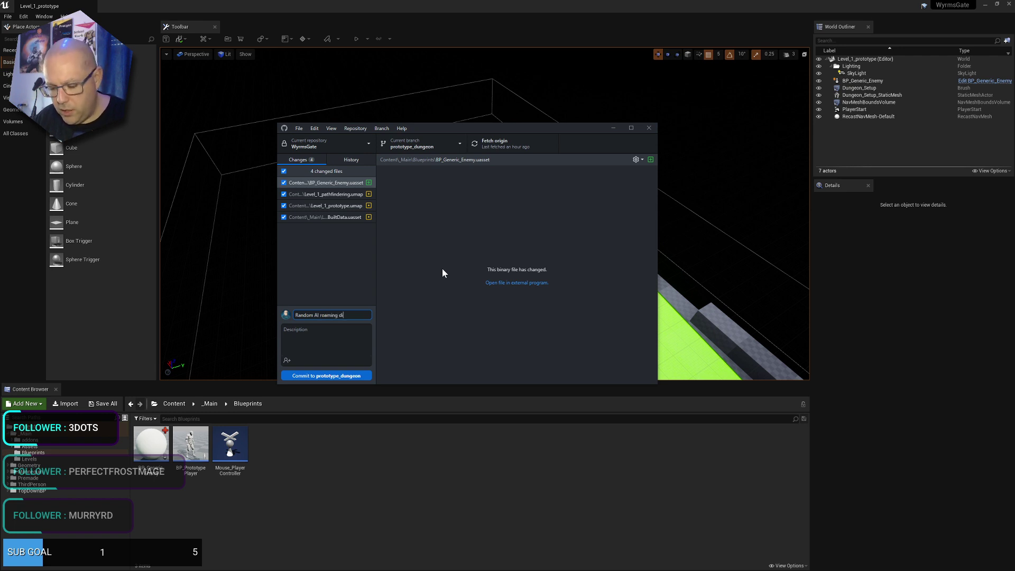
pyautogui.write('rection')
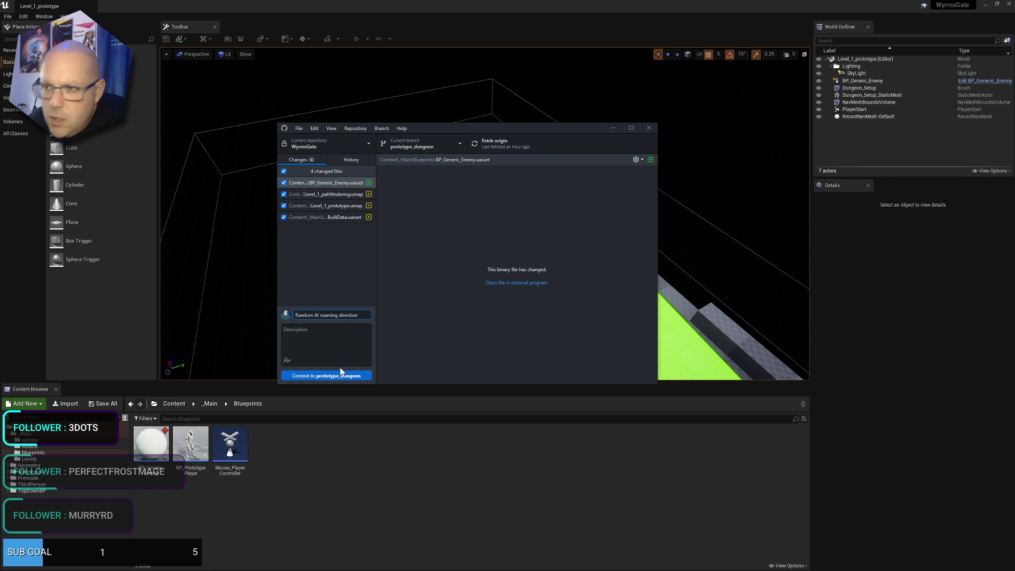
# - Replace the commit summary with "Added a random direction for AI roaming" and commit the changed files to prototype_dungeon
pyautogui.hotkey('ctrl', 'a')
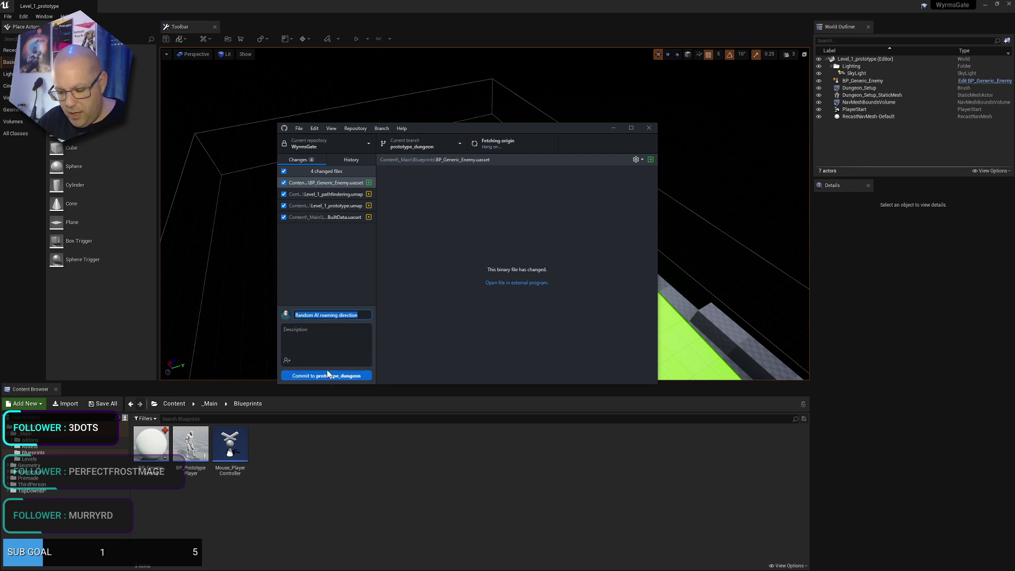
pyautogui.write('Added a')
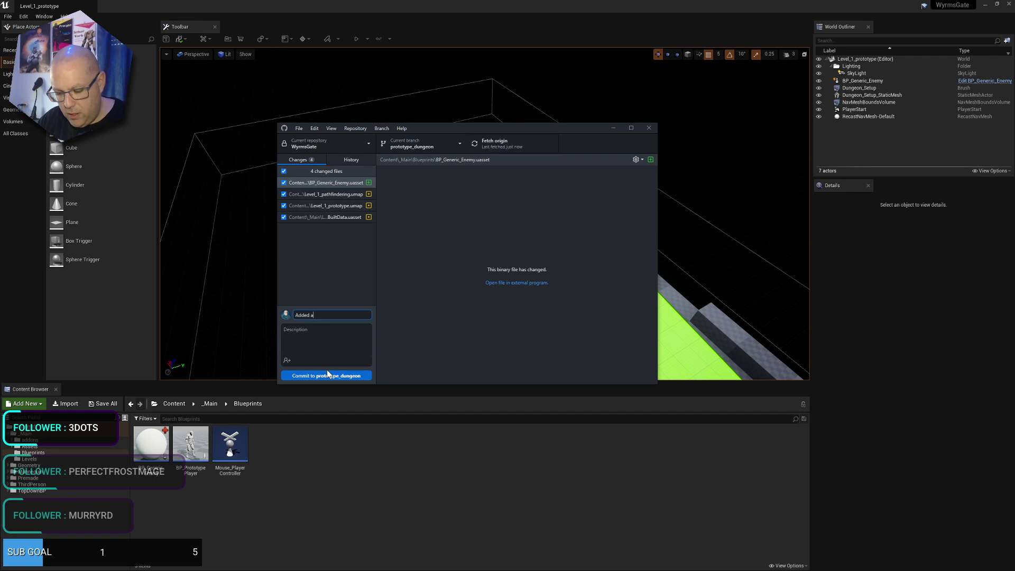
pyautogui.write(' random direction fo')
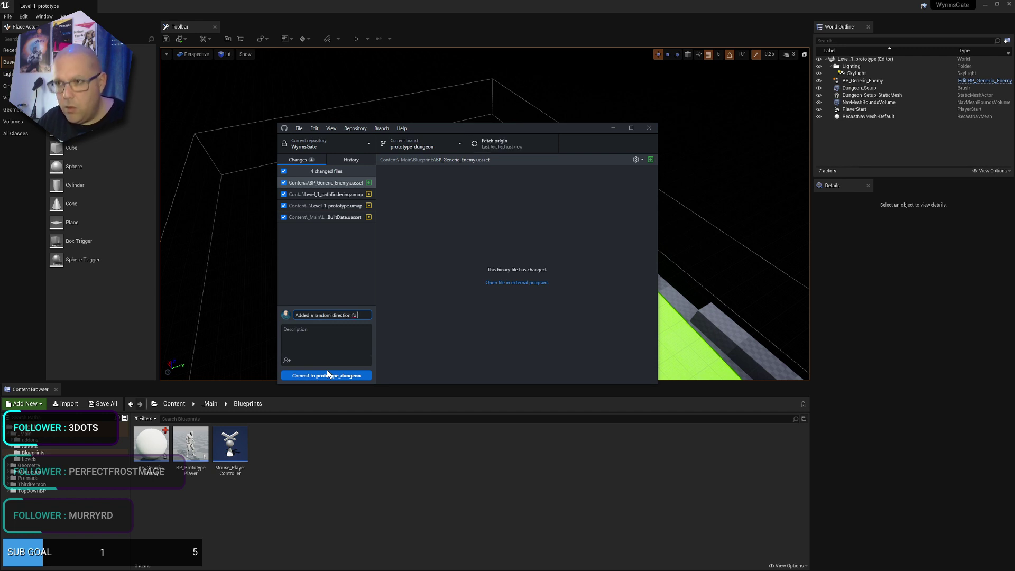
pyautogui.write('r AI roaming')
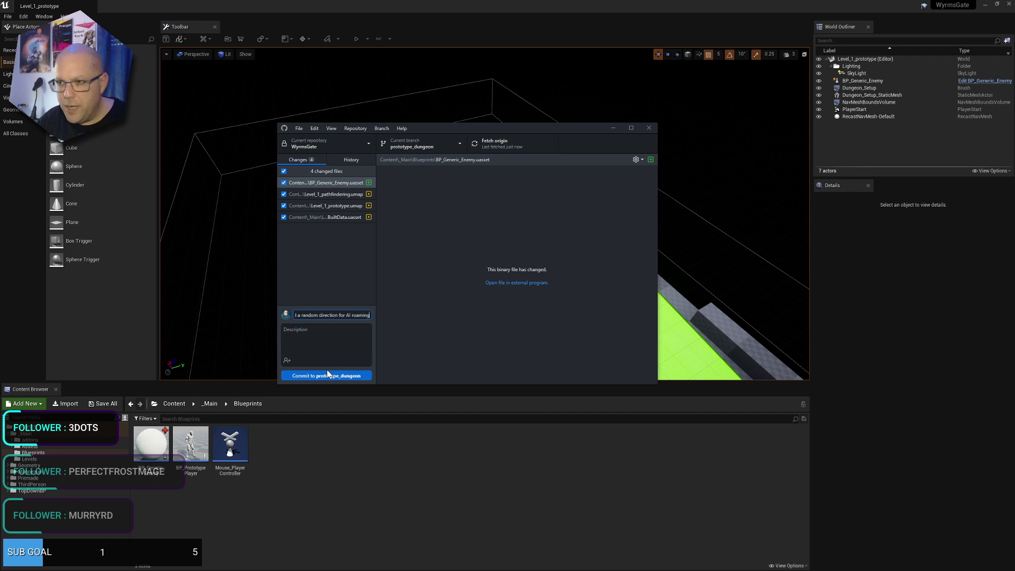
pyautogui.click(330, 376)
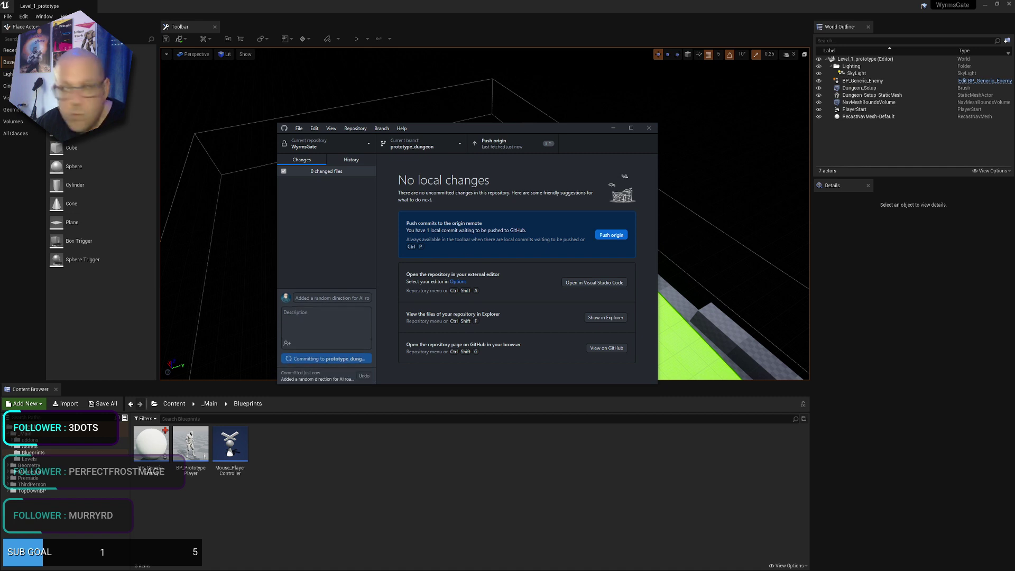
# - Push the commit to origin and close GitHub Desktop
pyautogui.click(608, 234)
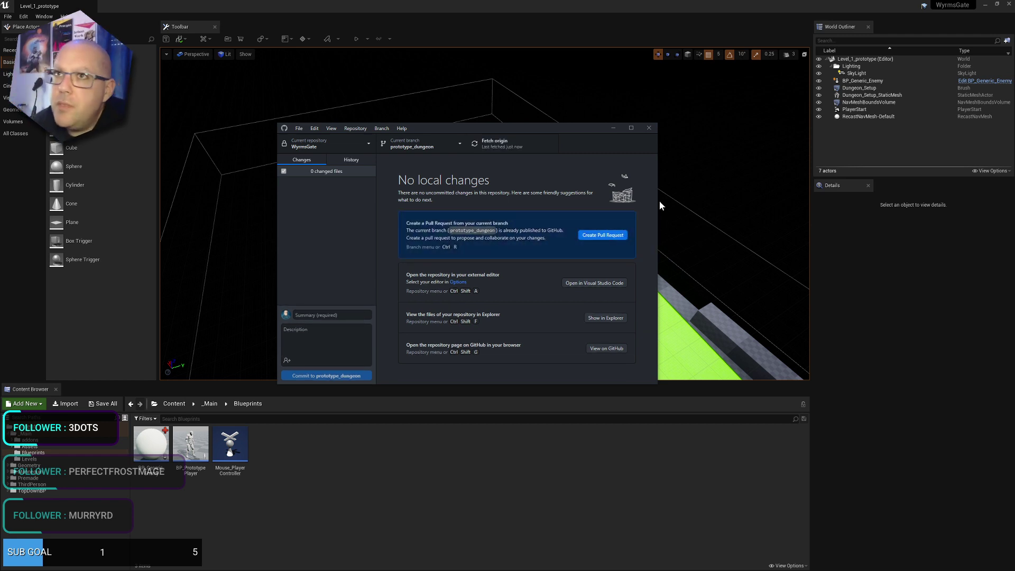
pyautogui.click(649, 129)
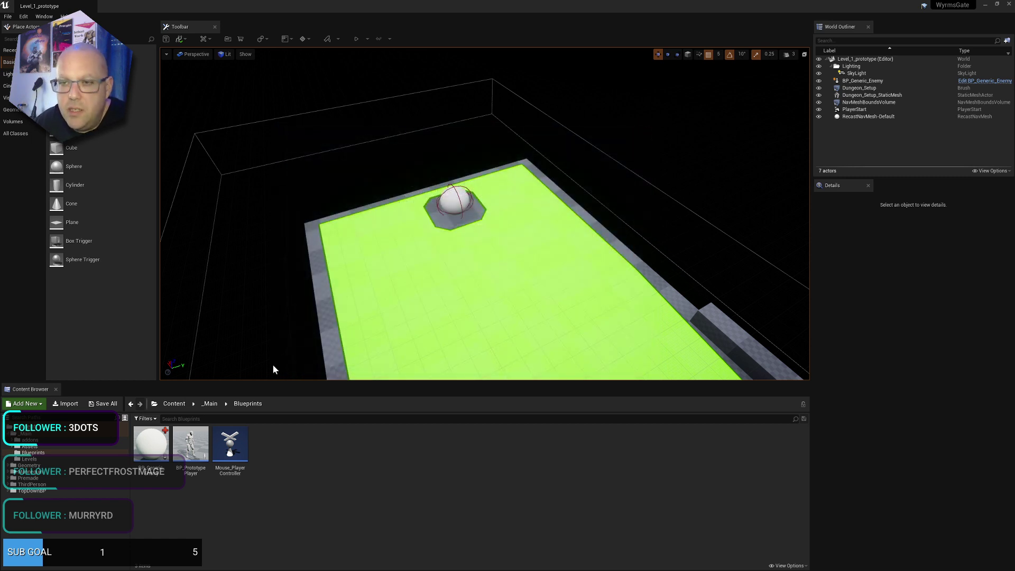
# - In BP_Generic_Enemy, collapse the nodes from Get All Actors Of Class through Simple Move to Location into a function placed beside the Starting Location setter
pyautogui.click(166, 39)
pyautogui.click(8, 17)
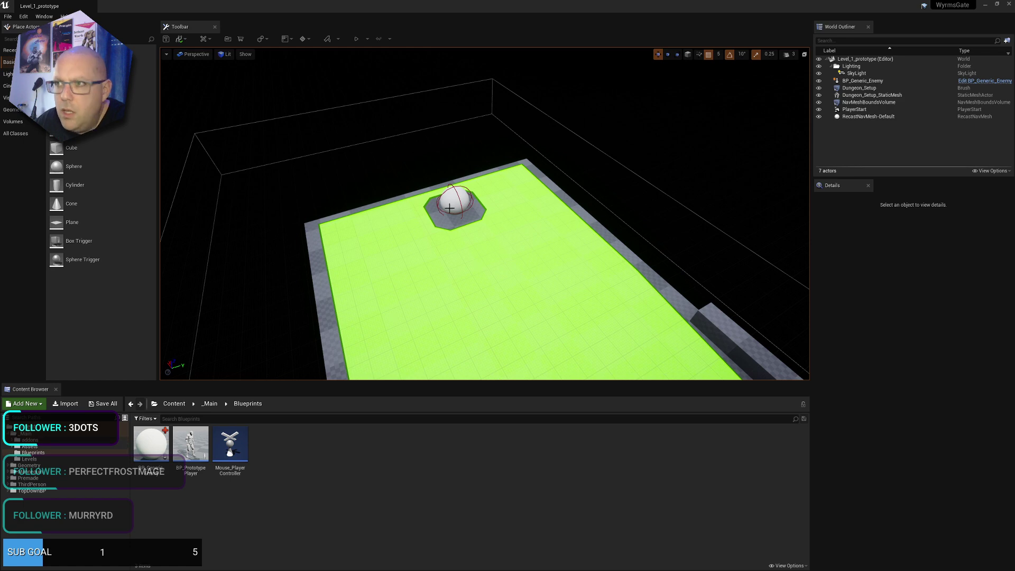
pyautogui.doubleClick(161, 450)
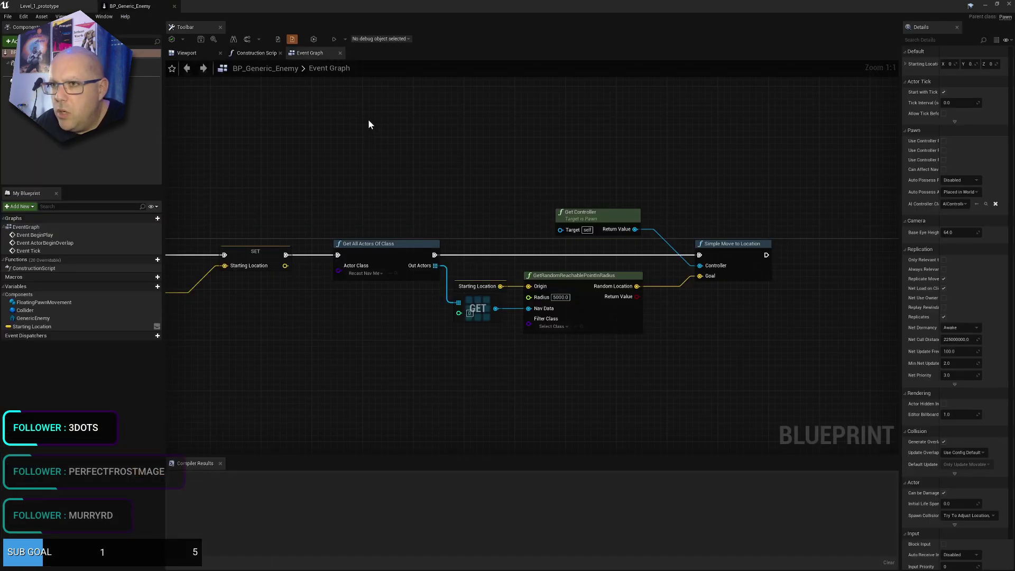
pyautogui.moveTo(340, 136); pyautogui.dragTo(328, 111, button='right')
pyautogui.moveTo(340, 111); pyautogui.dragTo(815, 350)
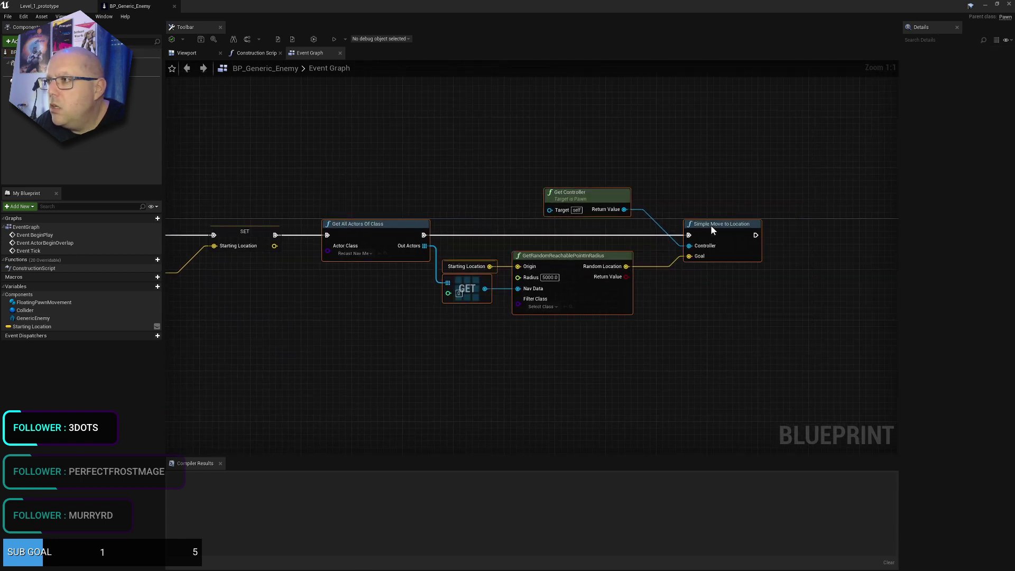
pyautogui.rightClick(710, 224)
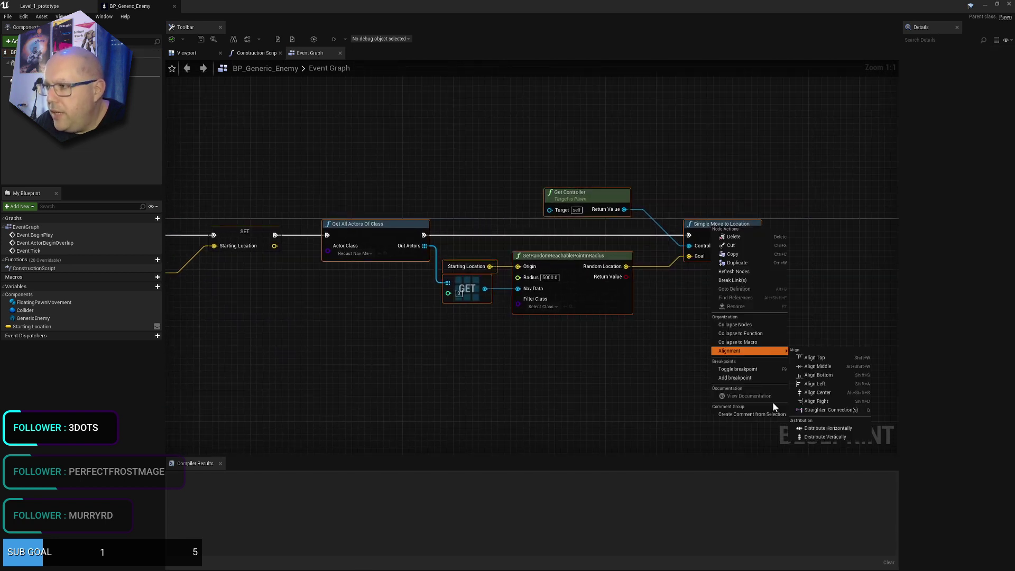
pyautogui.click(757, 333)
pyautogui.moveTo(545, 249); pyautogui.dragTo(379, 223)
pyautogui.moveTo(380, 223); pyautogui.dragTo(579, 243, button='right')
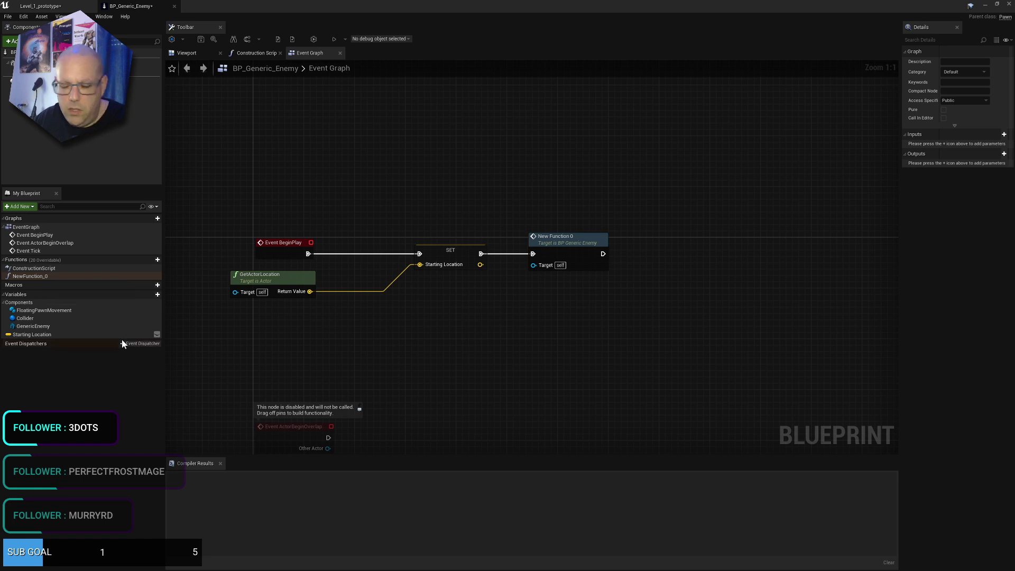
# - Rename the new function to "Move to Random Direction" and save the blueprint
pyautogui.press('F2')
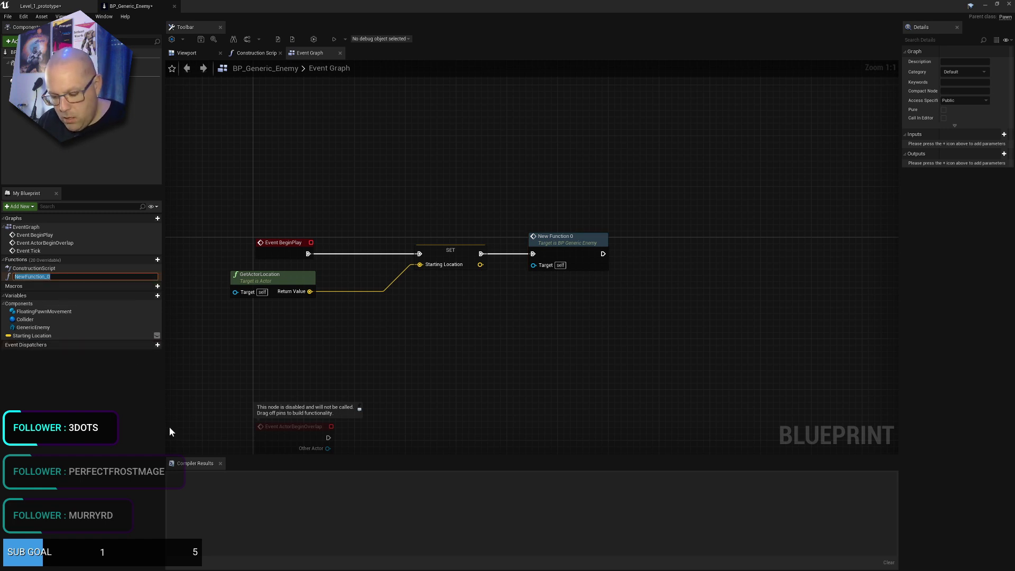
pyautogui.write('Move To')
pyautogui.press('BackSpace')
pyautogui.write('to')
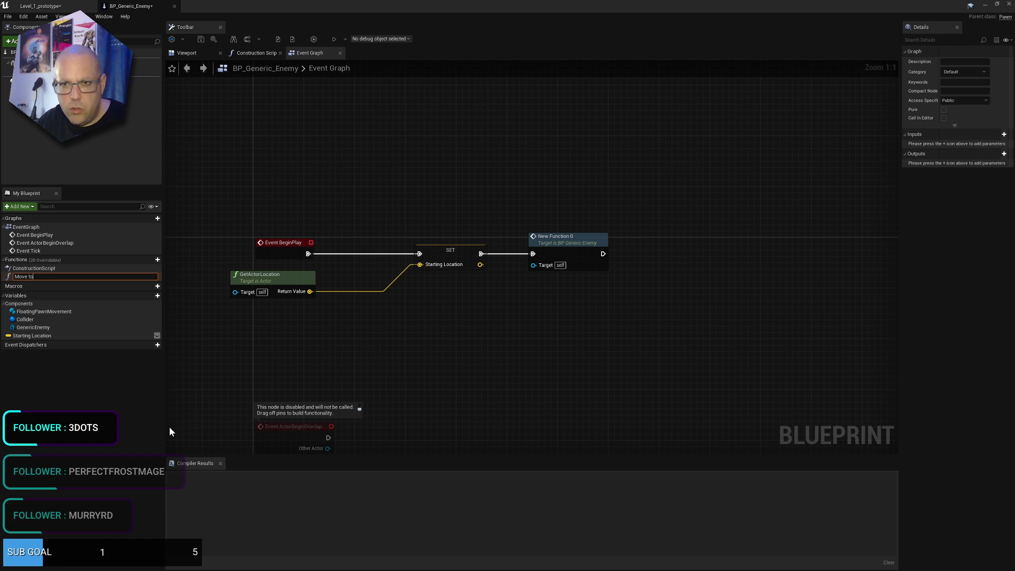
pyautogui.write(' Random Direction')
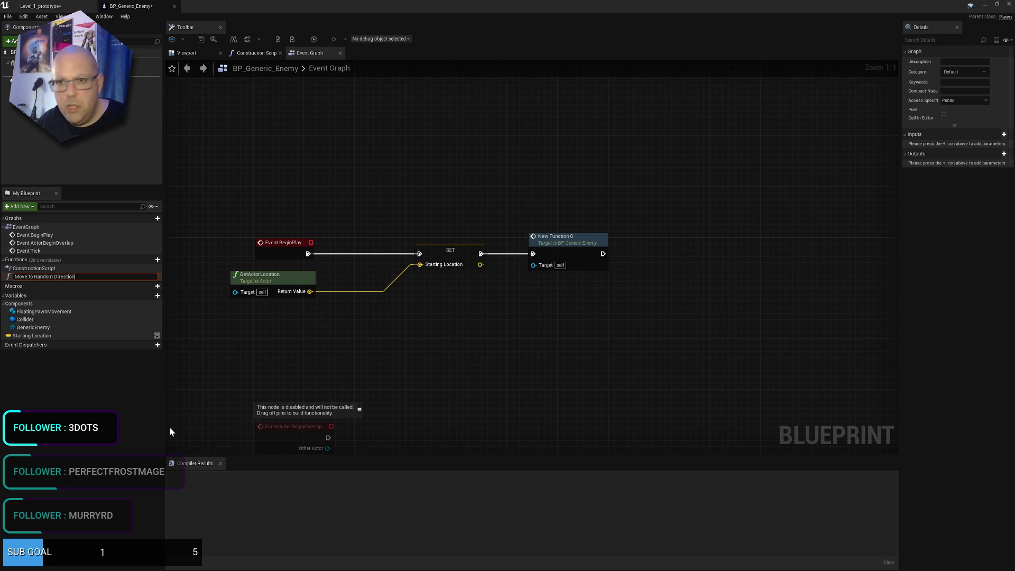
pyautogui.press('Return')
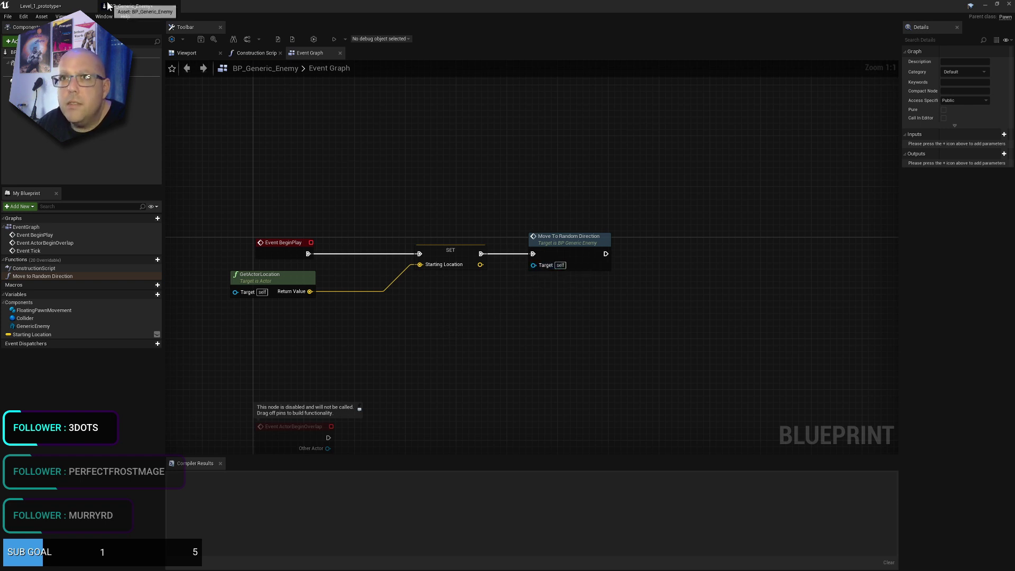
pyautogui.click(201, 41)
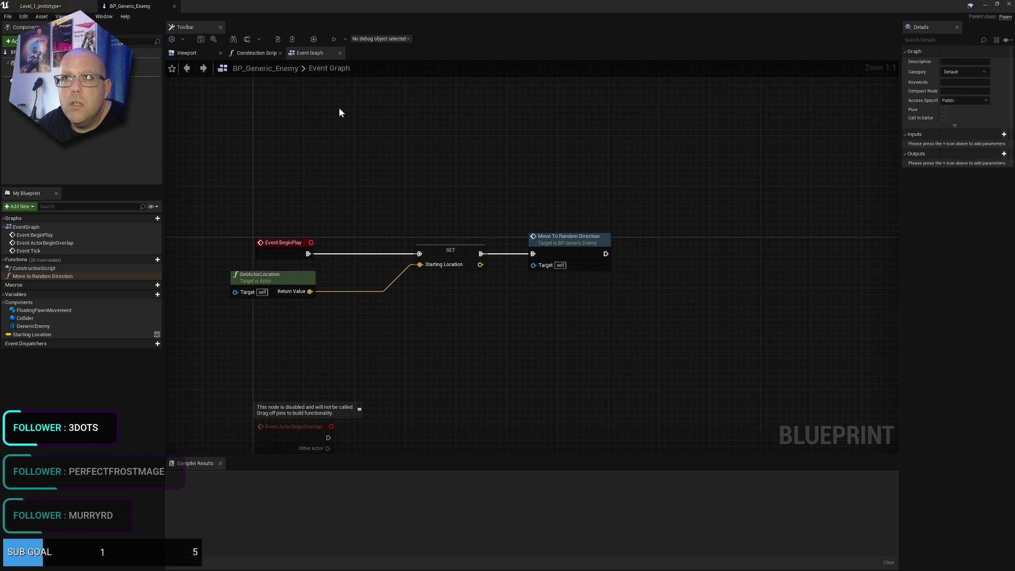
# - Open the Move to Random Direction function and move its entry node clear of the Get All Actors Of Class node
pyautogui.doubleClick(44, 276)
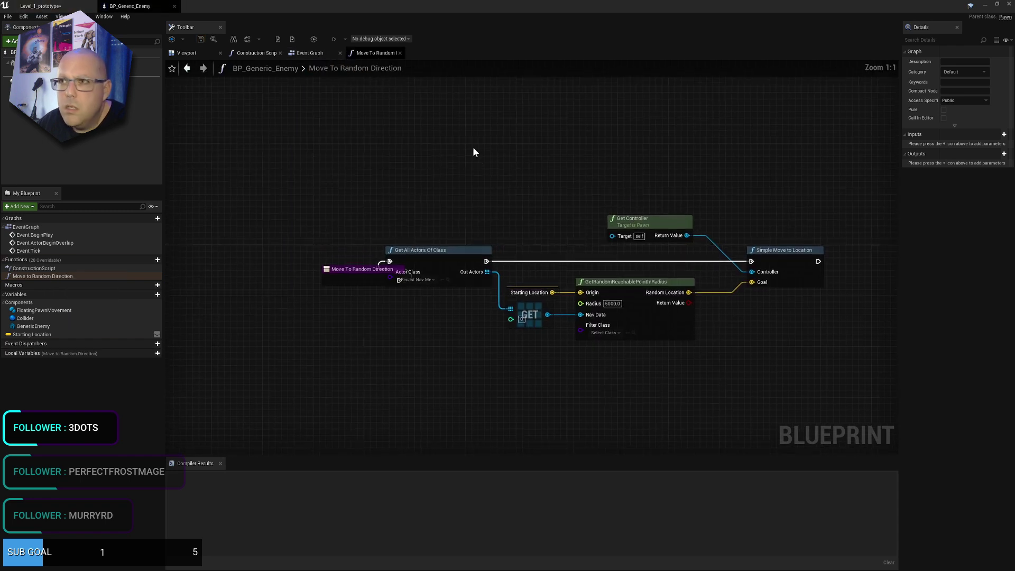
pyautogui.moveTo(320, 250); pyautogui.dragTo(275, 238)
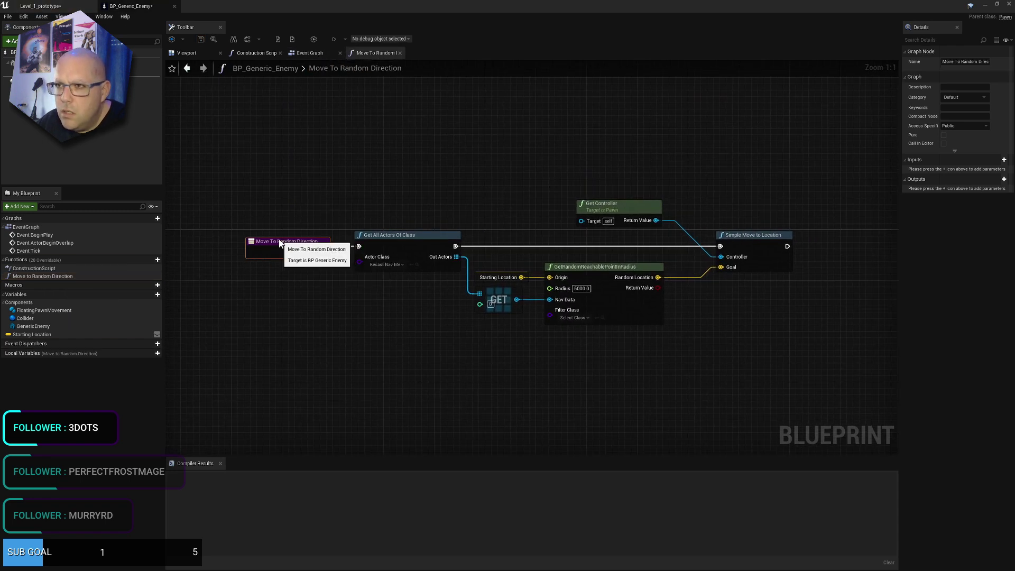
pyautogui.click(357, 327)
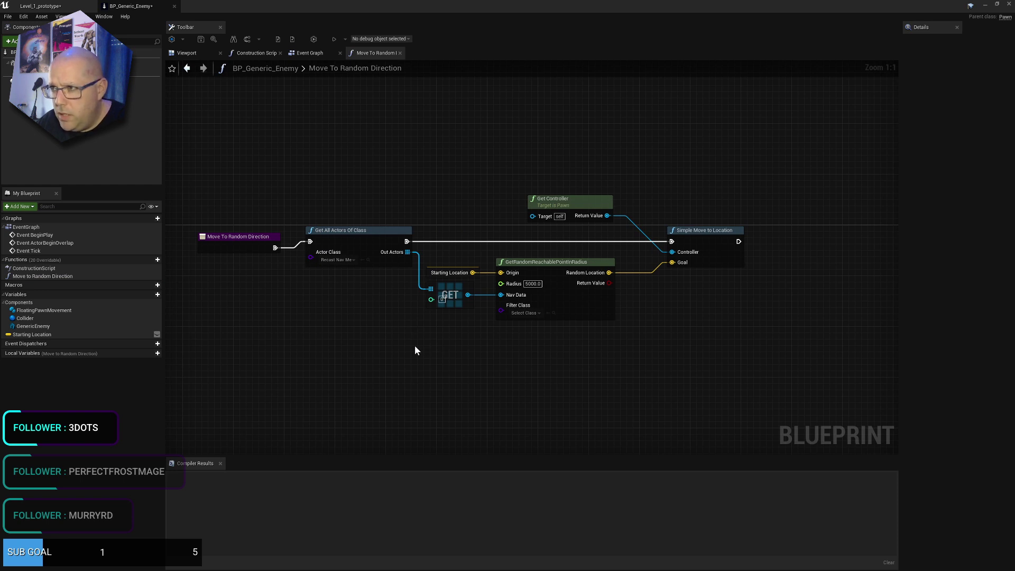
pyautogui.click(262, 238)
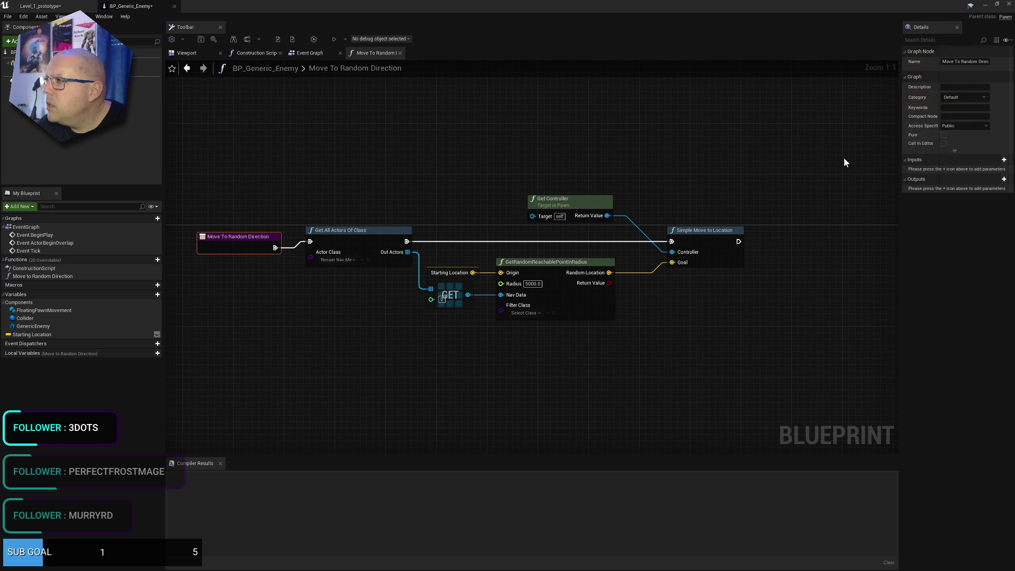
pyautogui.click(827, 168)
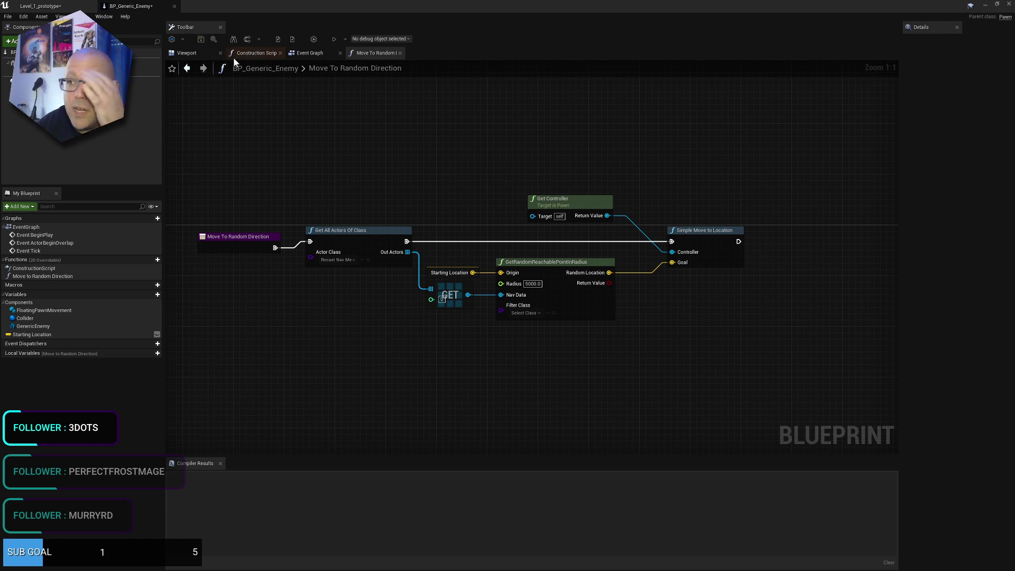
# - Compile and save the BP_Generic_Enemy blueprint
pyautogui.click(172, 39)
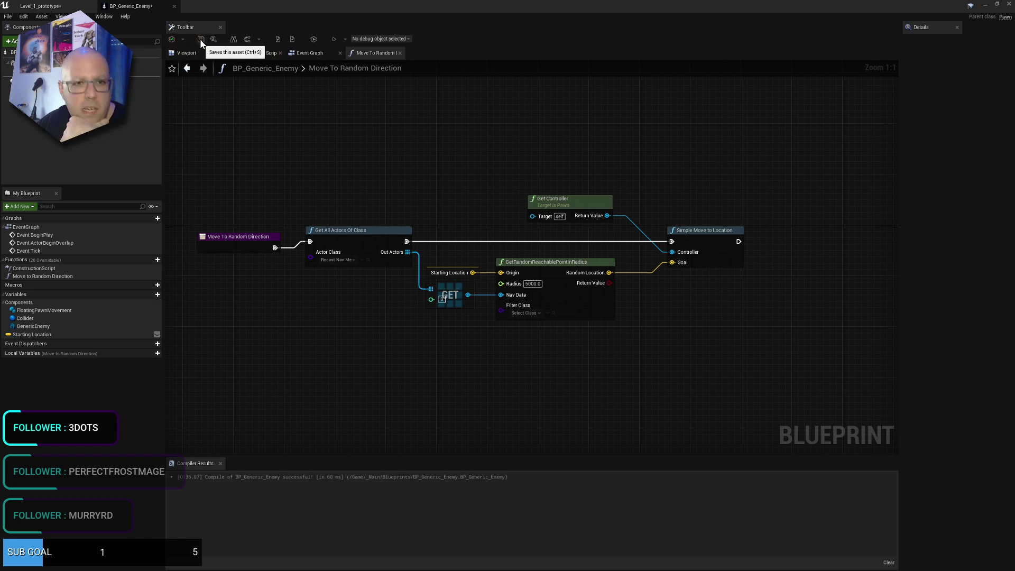
pyautogui.click(200, 39)
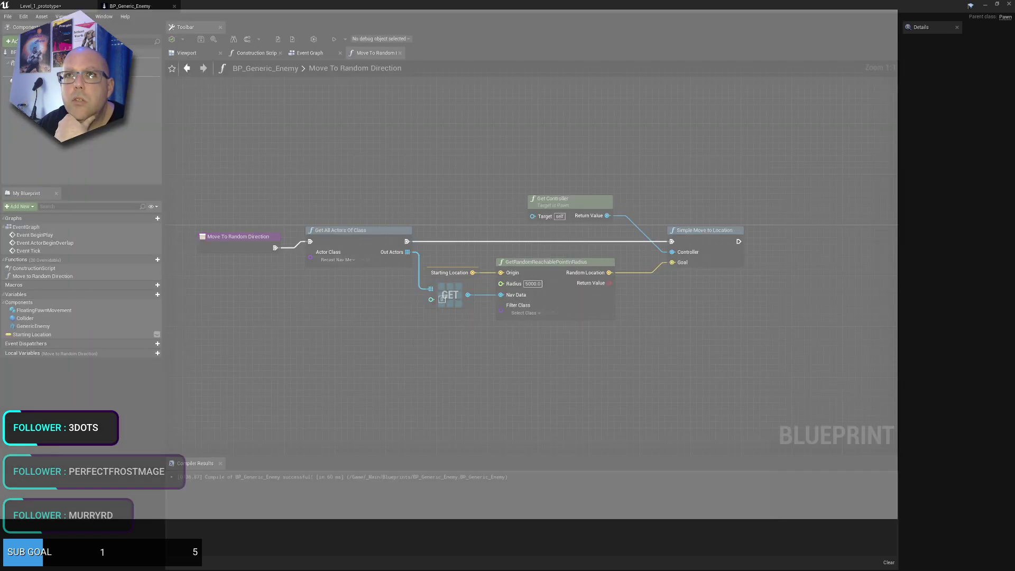
# - Switch to the browser to review the AI roaming flowchart, and return to the Move to Random Direction graph in Unreal Editor
pyautogui.hotkey('alt', 'Tab')
pyautogui.hotkey('alt', 'Tab')
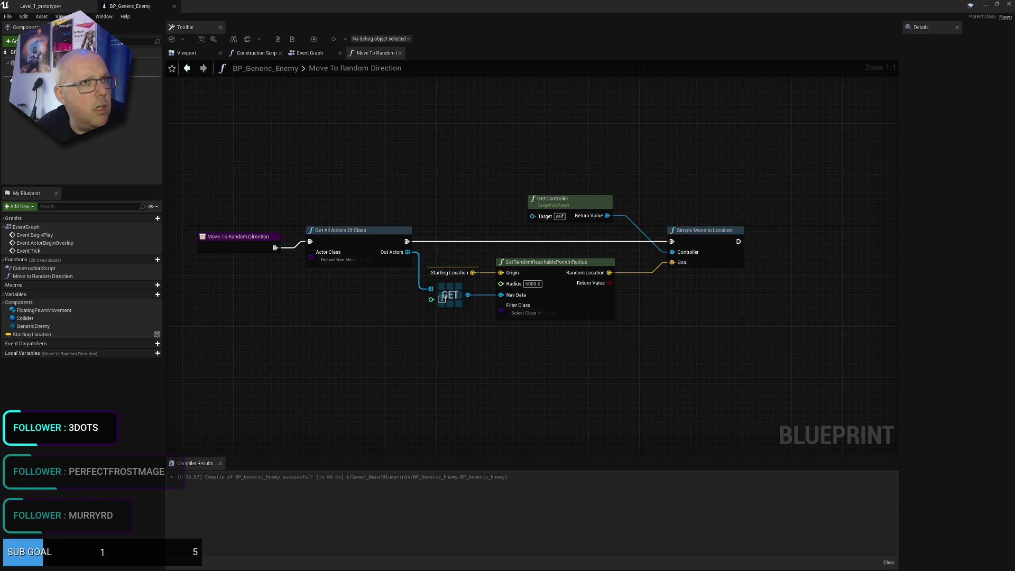
pyautogui.hotkey('alt', 'Tab')
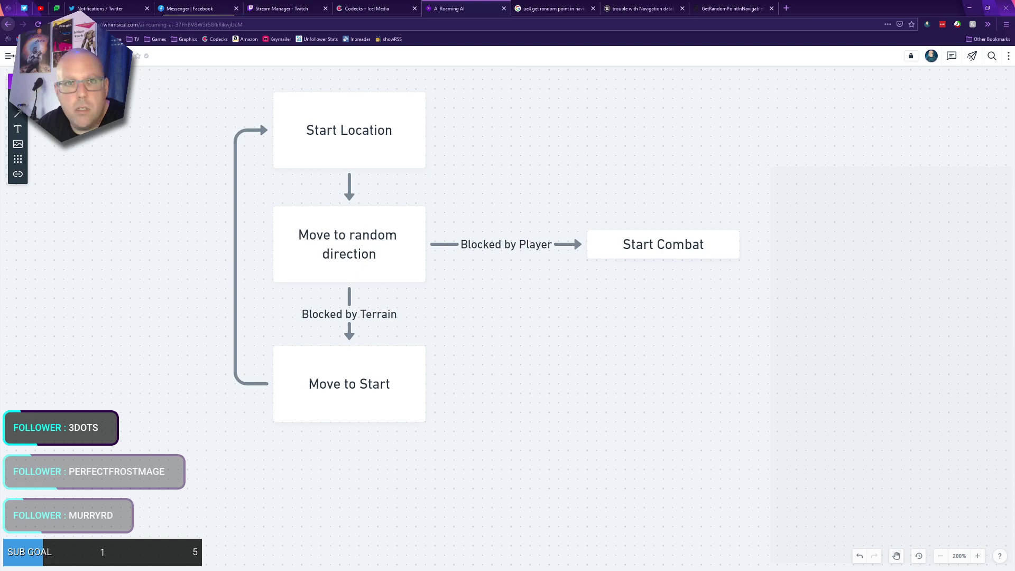
pyautogui.hotkey('alt', 'Tab')
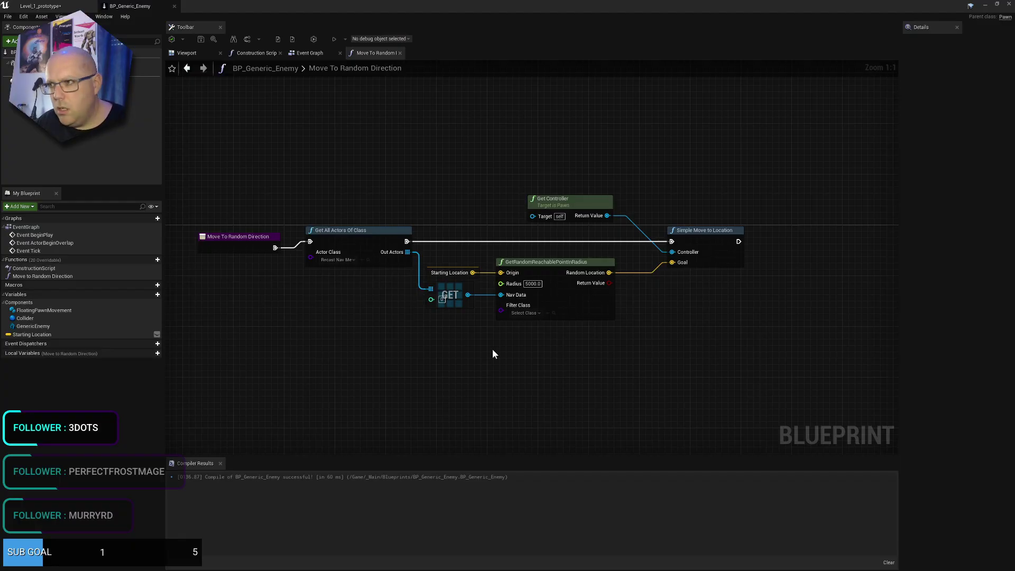
# - Shrink the compiler results area to give the function graph more room
pyautogui.moveTo(269, 454); pyautogui.dragTo(260, 563)
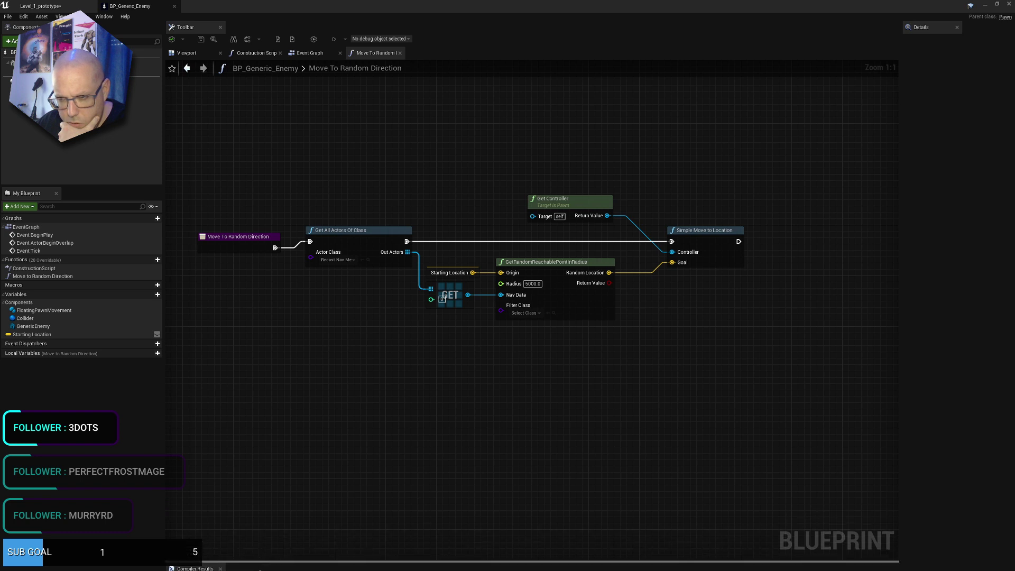
# - Move the Simple Move to Location node farther from GetRandomReachablePointInRadius and disconnect its Goal input
pyautogui.moveTo(462, 369); pyautogui.dragTo(489, 351, button='right')
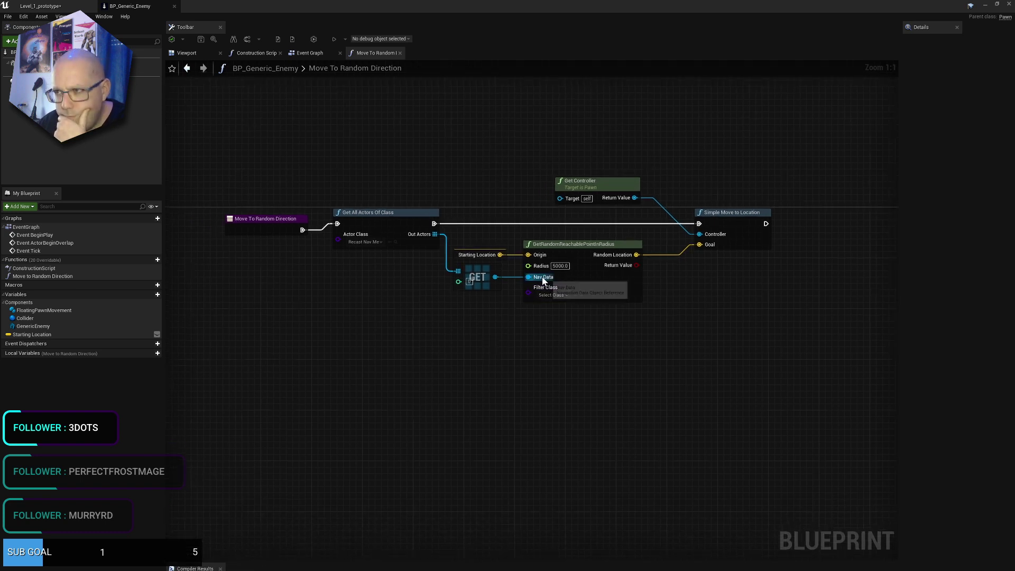
pyautogui.moveTo(702, 278); pyautogui.dragTo(582, 275, button='right')
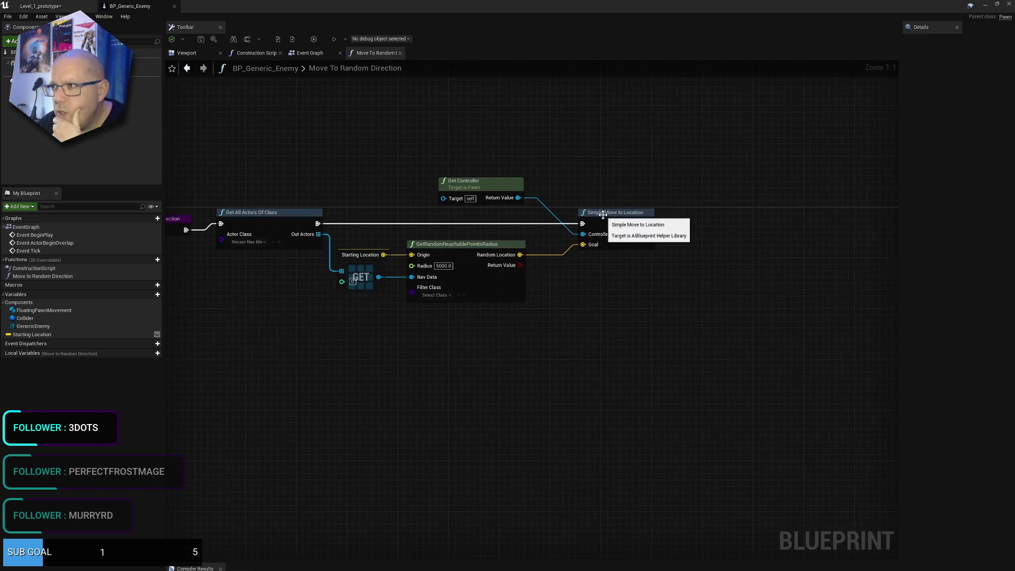
pyautogui.moveTo(606, 222); pyautogui.dragTo(726, 216)
pyautogui.keyDown('alt'); pyautogui.click(704, 239); pyautogui.keyUp('alt')
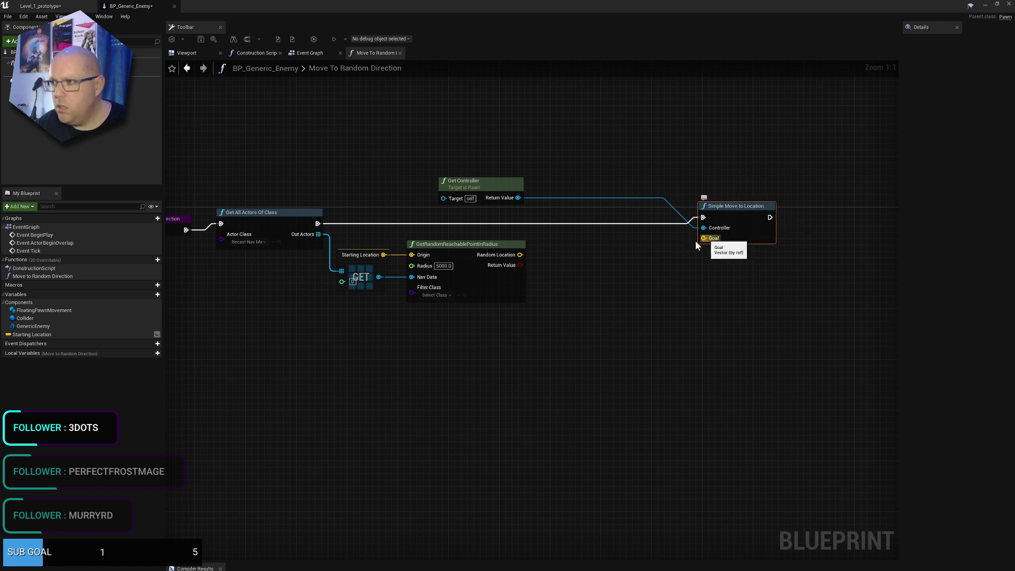
# - Add a Break Vector node from the Random Location output and align it beside GetRandomReachablePointInRadius
pyautogui.moveTo(520, 255); pyautogui.dragTo(599, 266)
pyautogui.write('break')
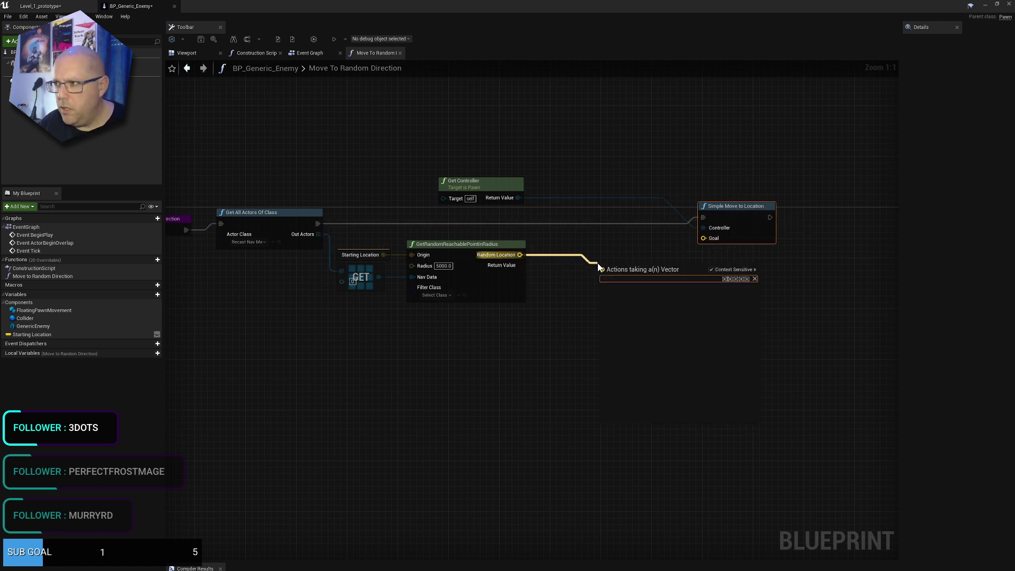
pyautogui.press('Return')
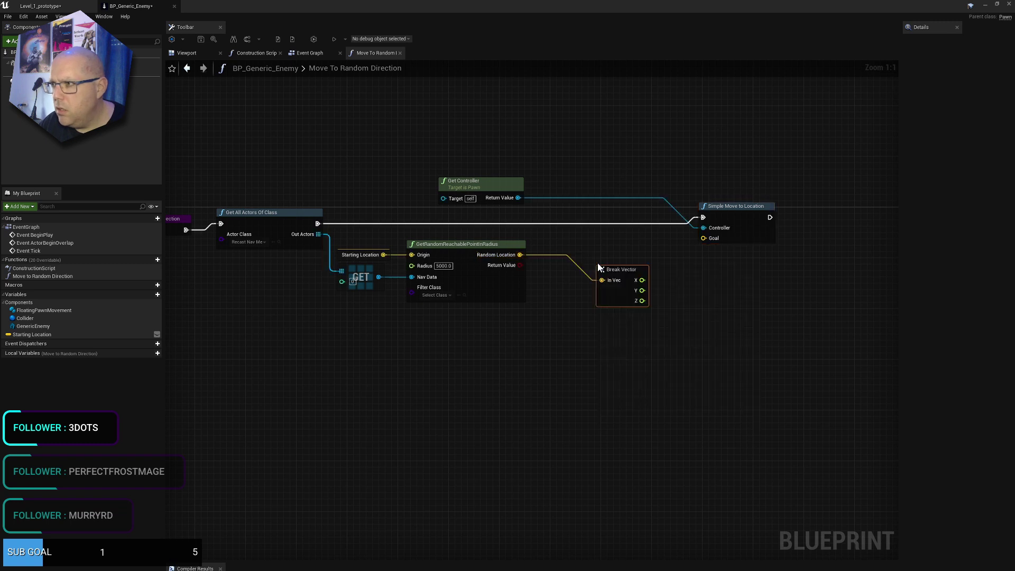
pyautogui.moveTo(617, 275); pyautogui.dragTo(571, 249)
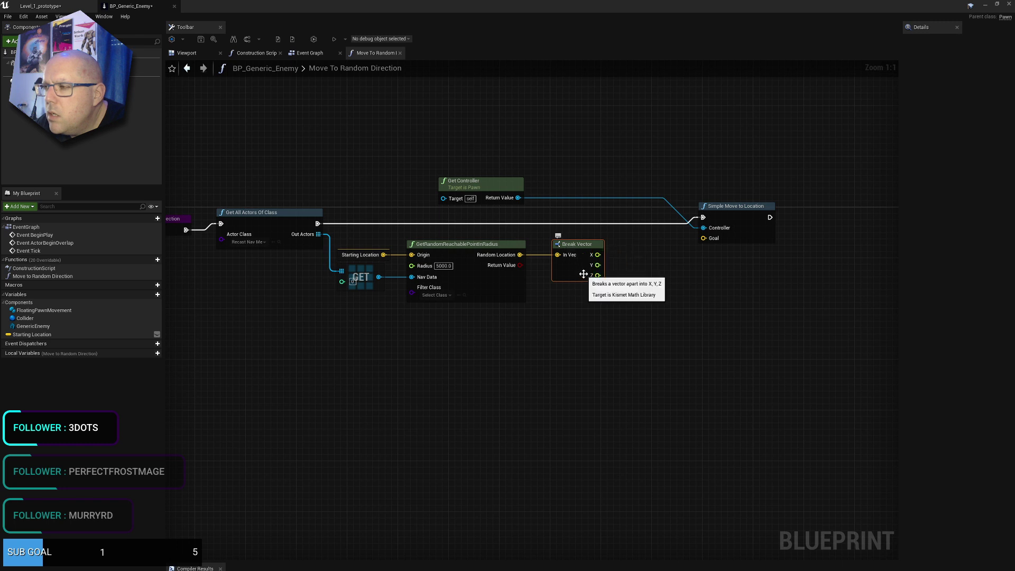
# - Make room before Simple Move to Location, add a Make Vector node, and feed its X and Y from Break Vector
pyautogui.moveTo(734, 209); pyautogui.dragTo(766, 209)
pyautogui.rightClick(658, 280)
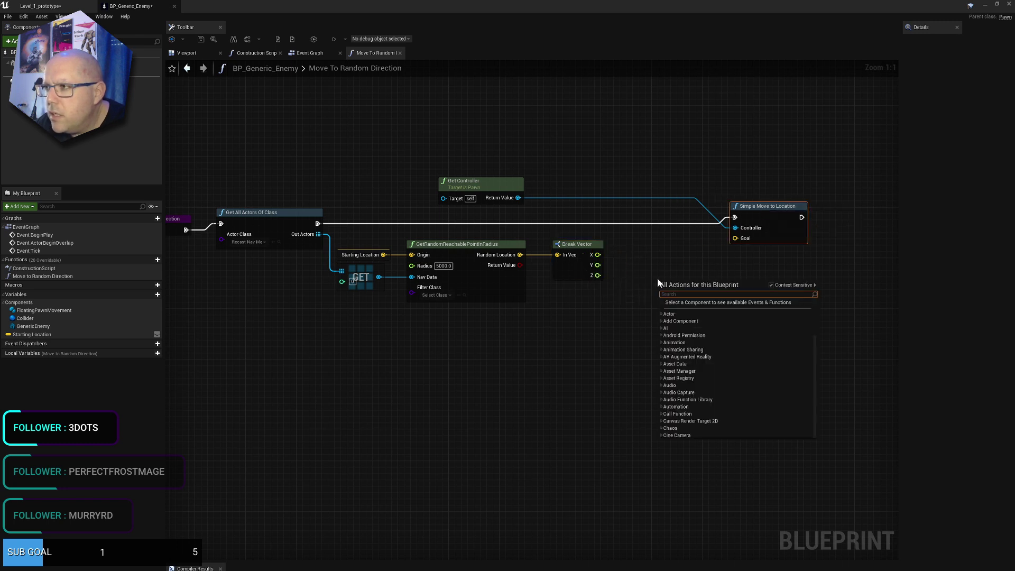
pyautogui.write('cons')
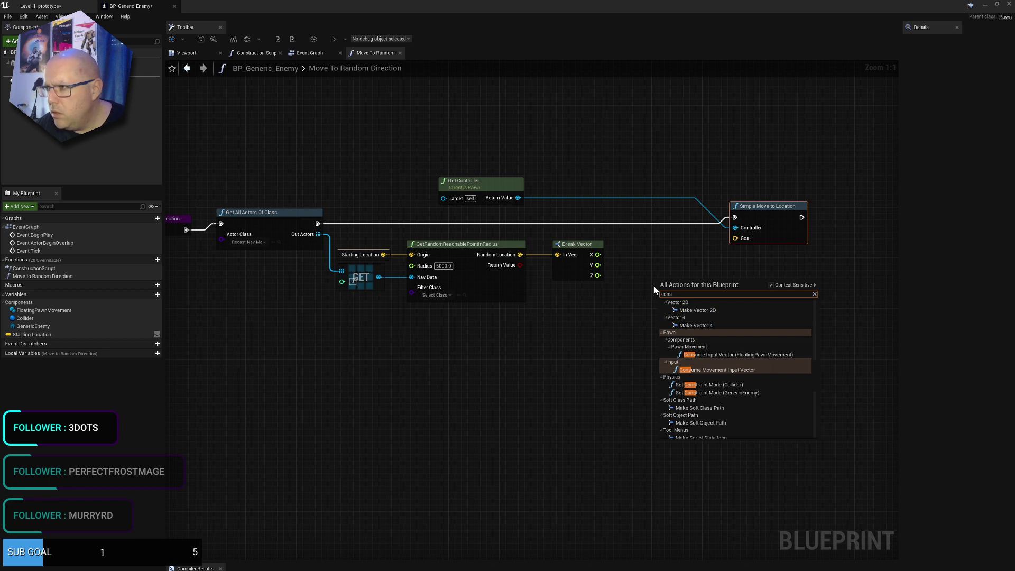
pyautogui.press('BackSpace')
pyautogui.press('BackSpace')
pyautogui.press('BackSpace')
pyautogui.press('BackSpace')
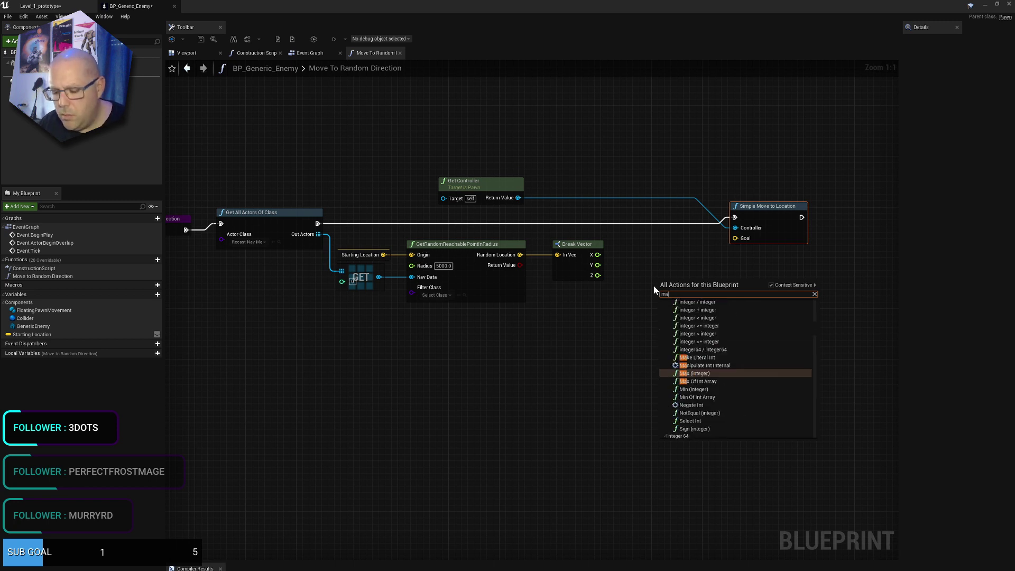
pyautogui.write('make vec')
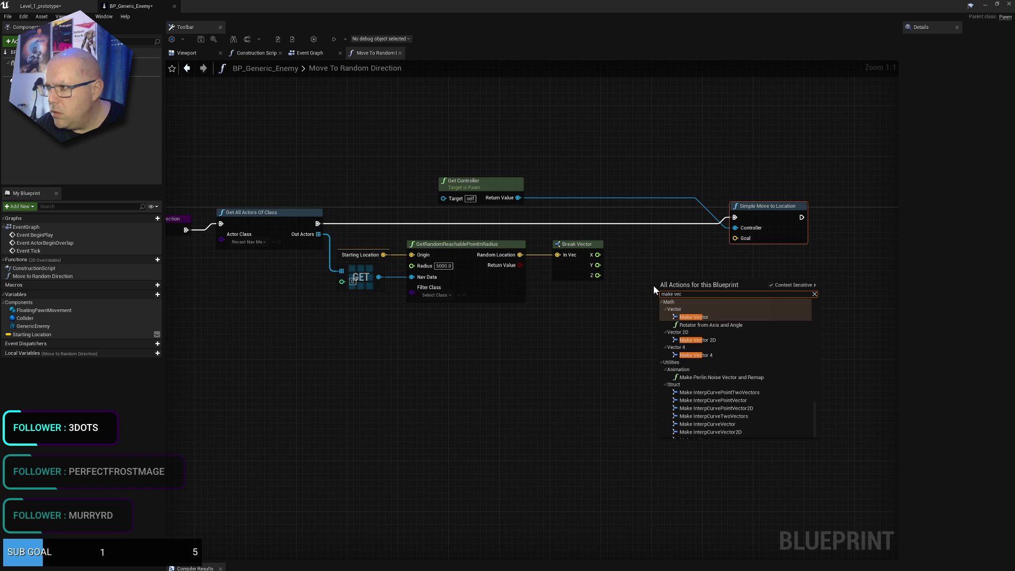
pyautogui.click(694, 317)
pyautogui.moveTo(696, 275); pyautogui.dragTo(615, 256)
pyautogui.moveTo(598, 265); pyautogui.dragTo(615, 265)
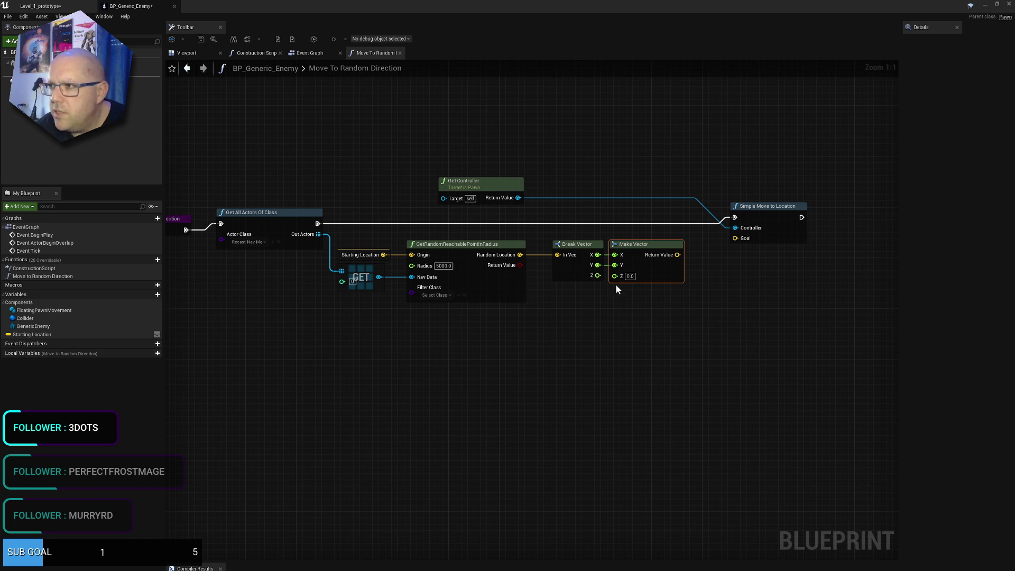
# - Set Make Vector's Z to 1.0 and connect its Return Value to the Goal of Simple Move to Location
pyautogui.click(630, 276)
pyautogui.write('1')
pyautogui.press('Return')
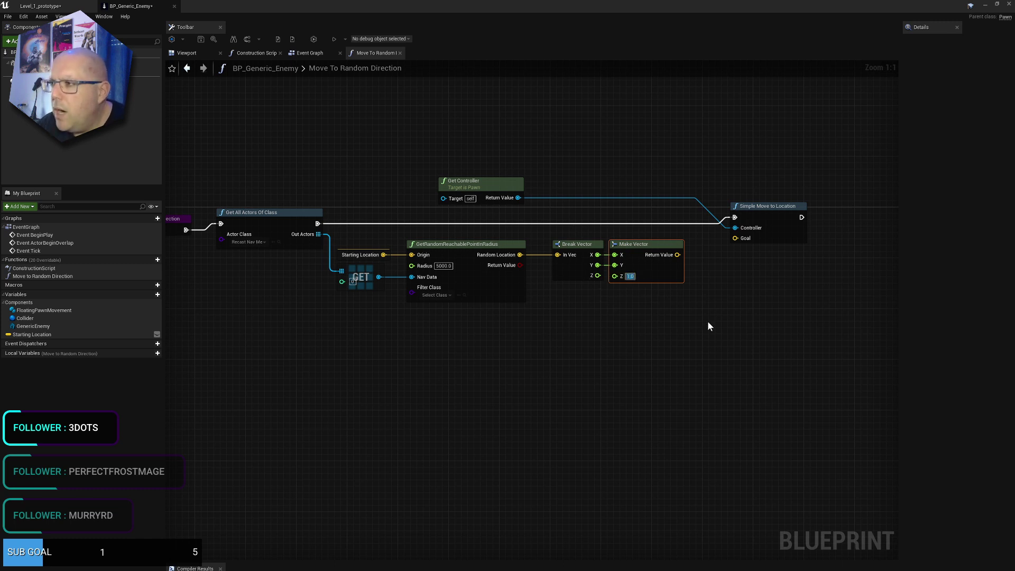
pyautogui.click(709, 324)
pyautogui.moveTo(678, 255); pyautogui.dragTo(735, 238)
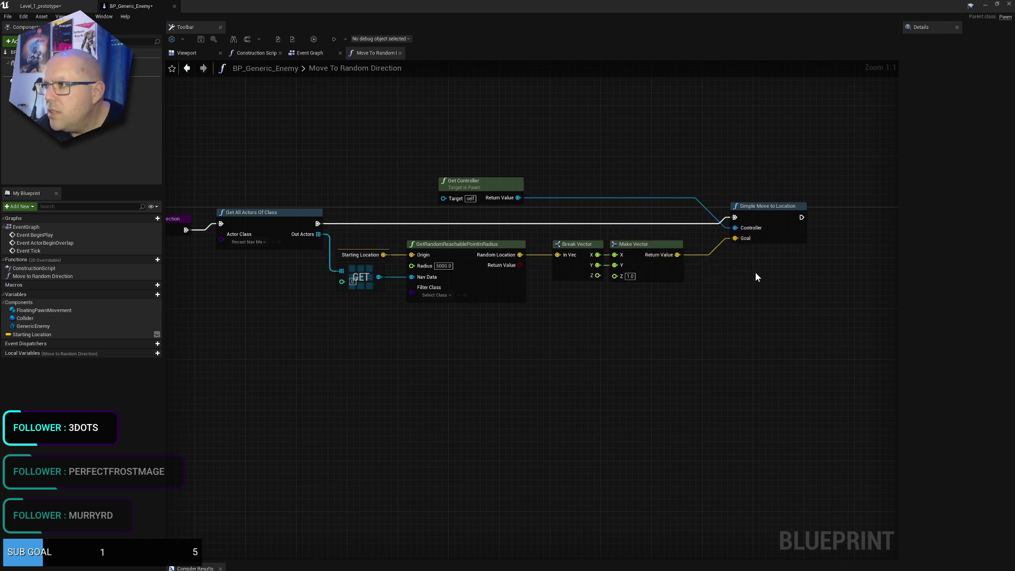
# - Compile BP_Generic_Enemy and play-test Level_1_prototype, walking the player towards the enemy's room
pyautogui.click(172, 40)
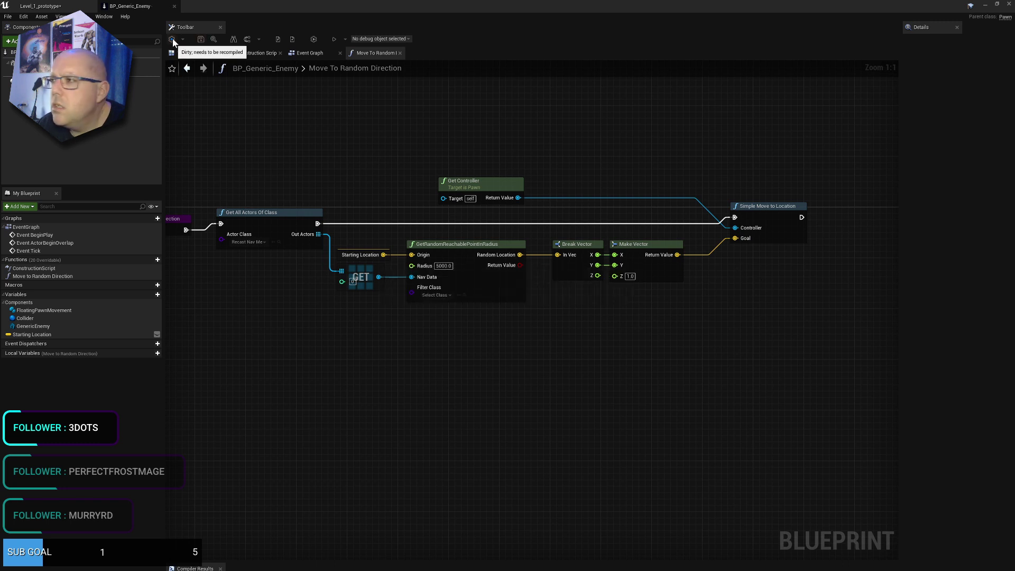
pyautogui.click(58, 5)
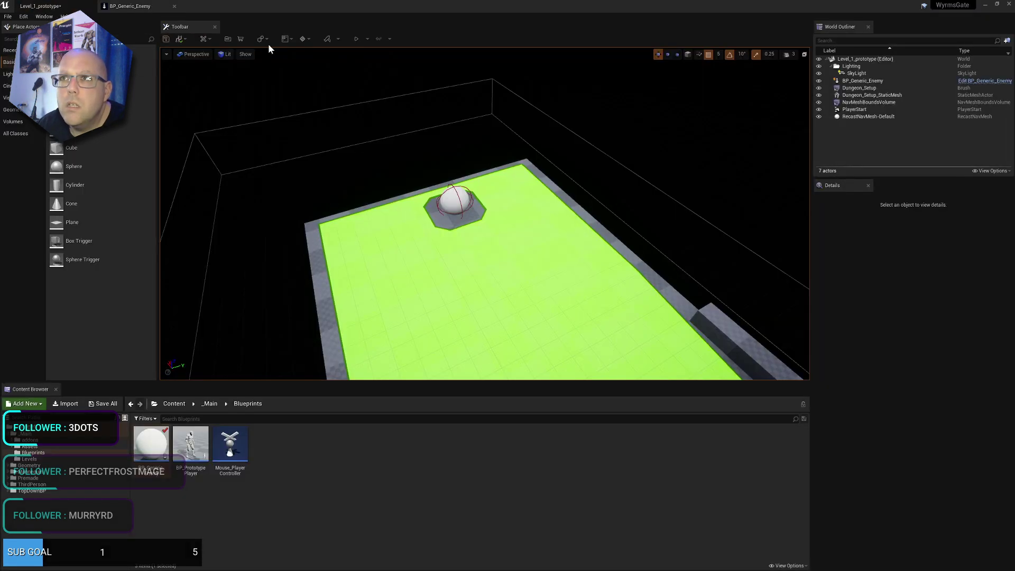
pyautogui.click(356, 39)
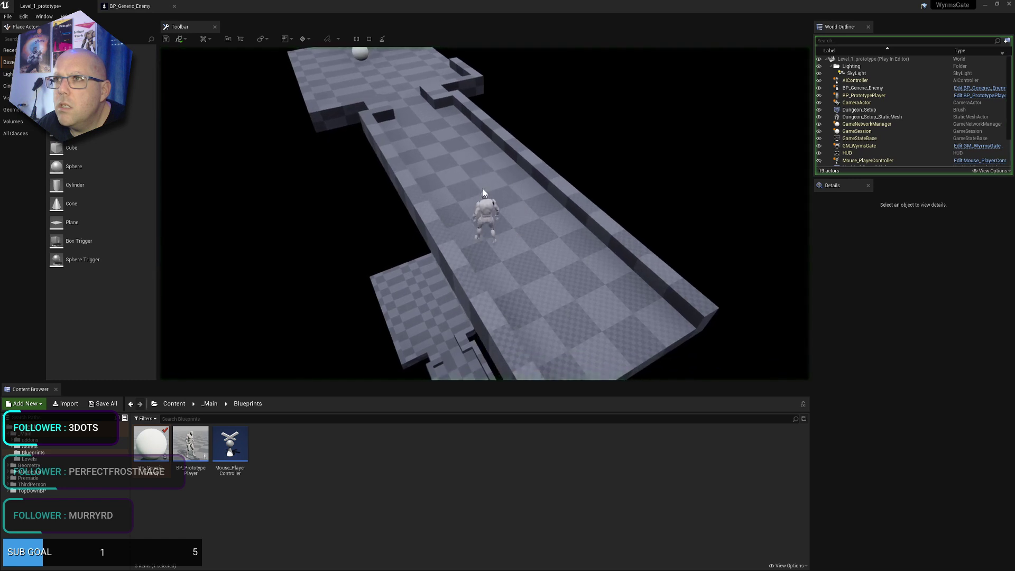
pyautogui.click(439, 146)
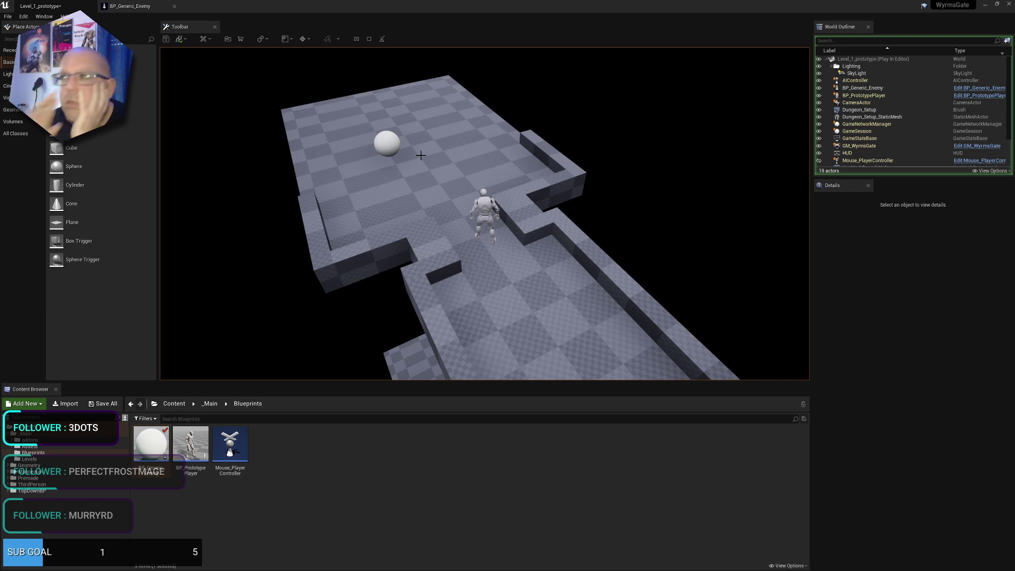
pyautogui.click(369, 39)
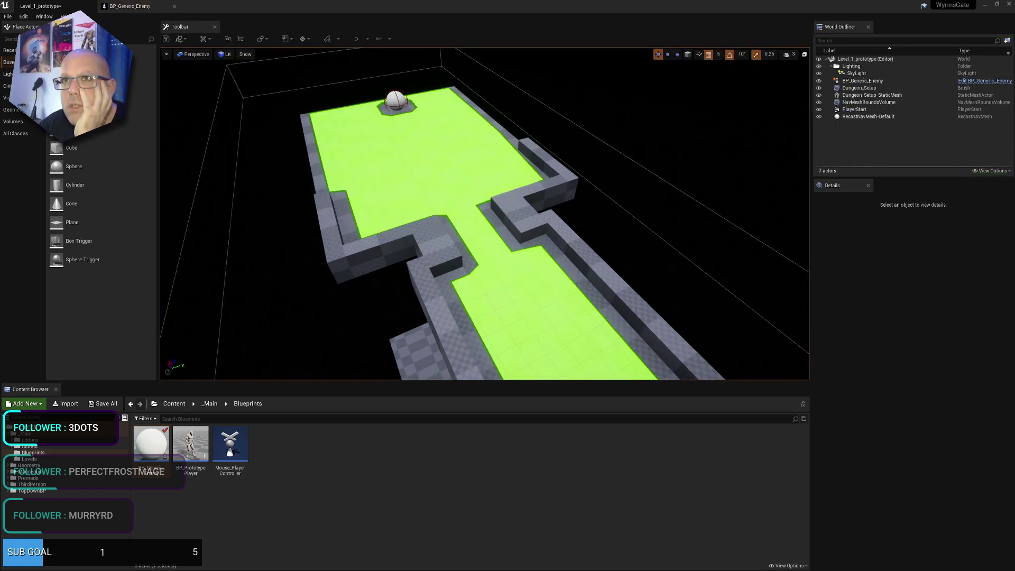
# - Run the level two more times to watch the enemy's random movement, walking the player towards its room in the second run
pyautogui.click(356, 39)
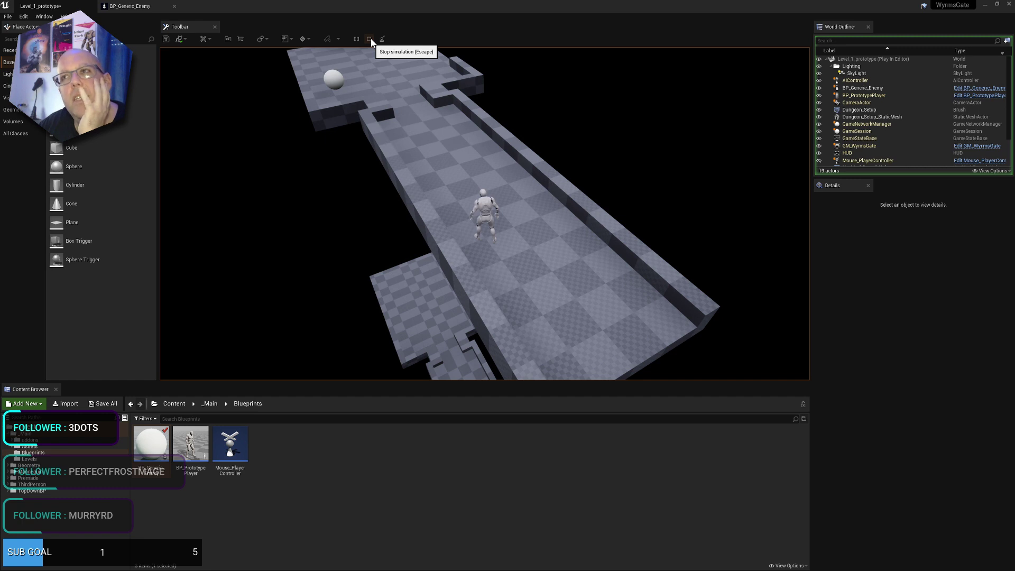
pyautogui.click(370, 40)
pyautogui.click(356, 39)
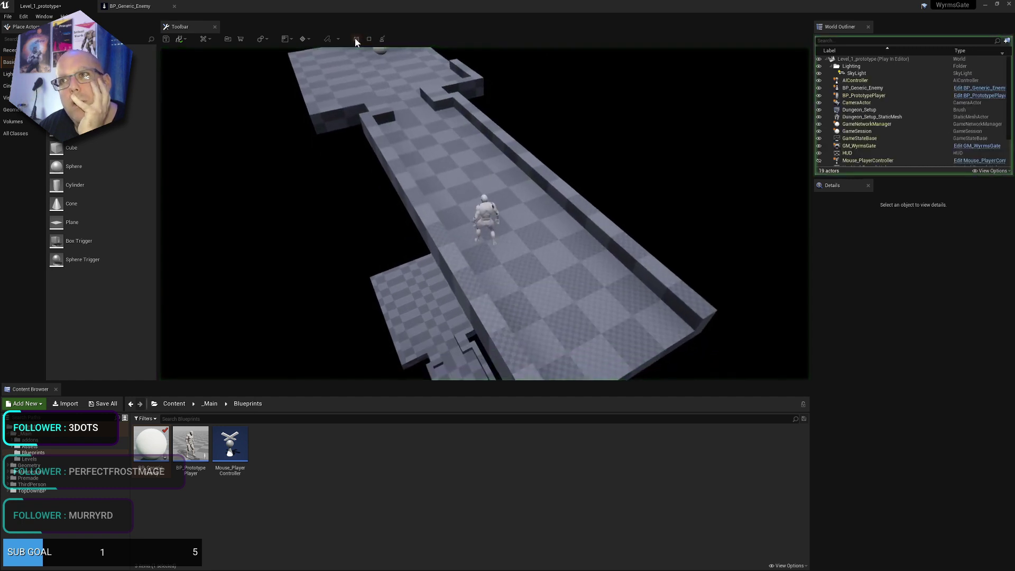
pyautogui.click(420, 140)
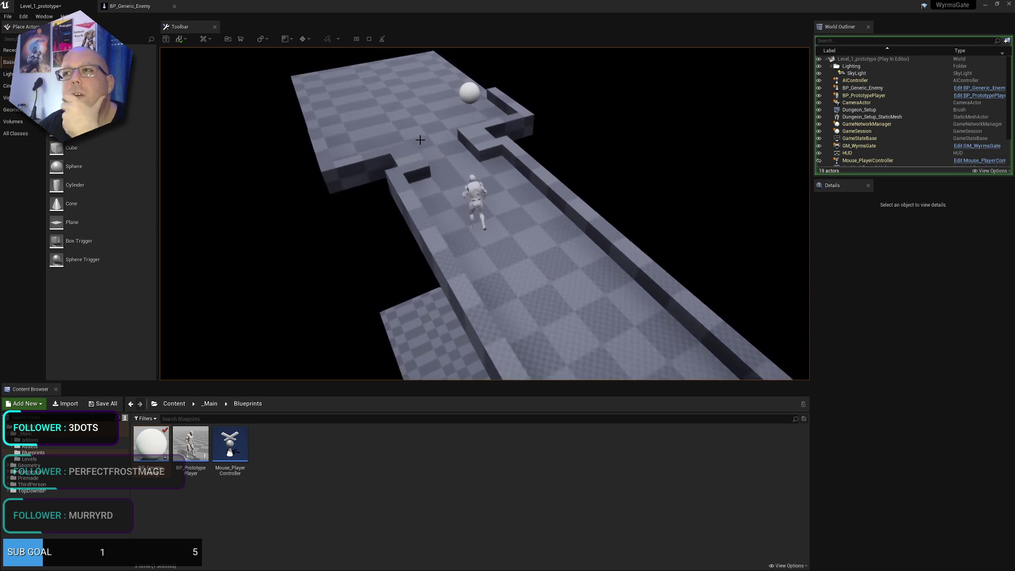
pyautogui.click(368, 39)
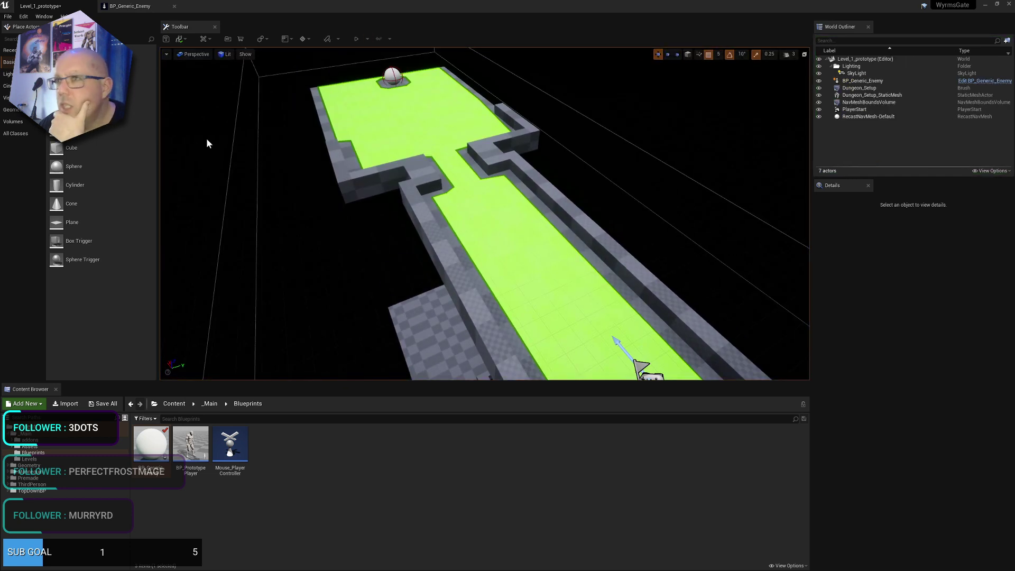
# - Move the PlayerStart up the corridor to the entrance of the enemy's room and play-test from there
pyautogui.click(855, 110)
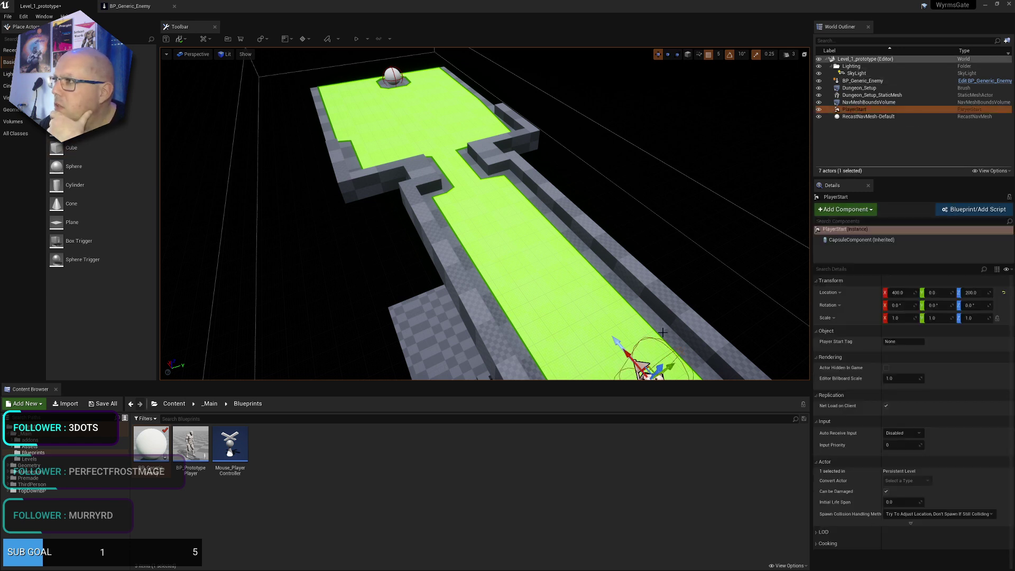
pyautogui.moveTo(612, 336); pyautogui.dragTo(463, 178)
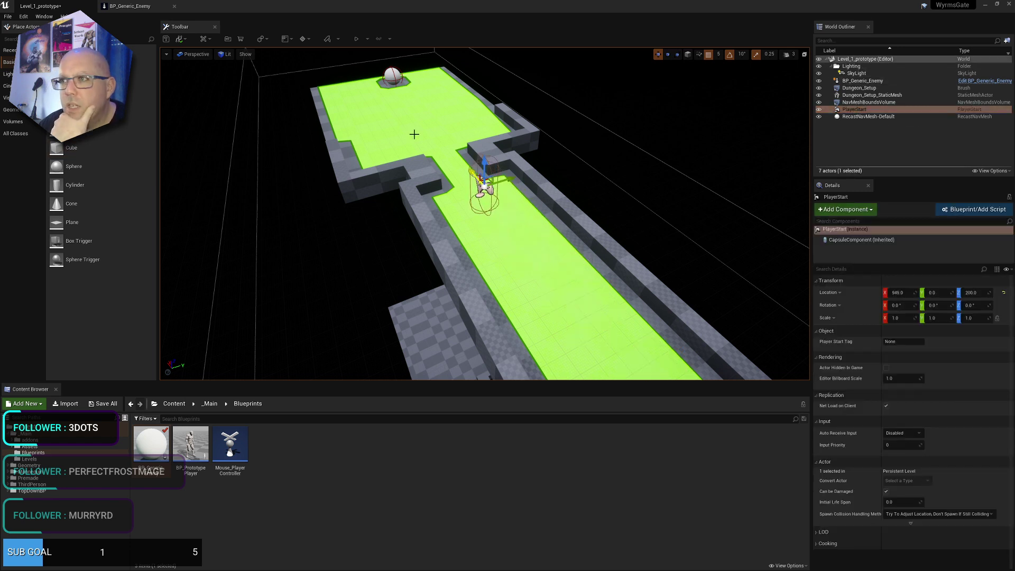
pyautogui.click(357, 39)
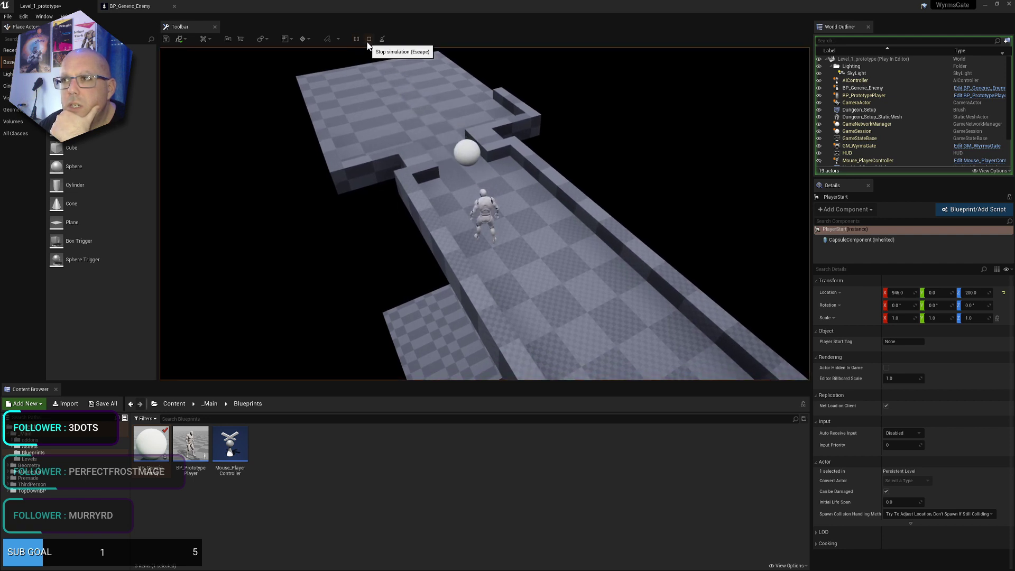
pyautogui.click(368, 40)
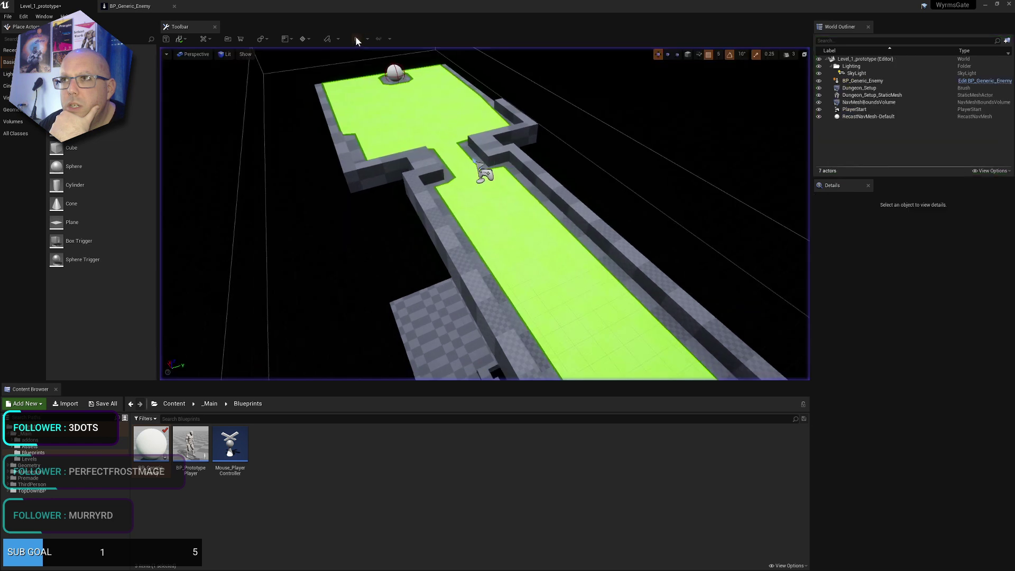
# - Play the level twice more from the new start position to compare the enemy's roaming directions
pyautogui.click(356, 39)
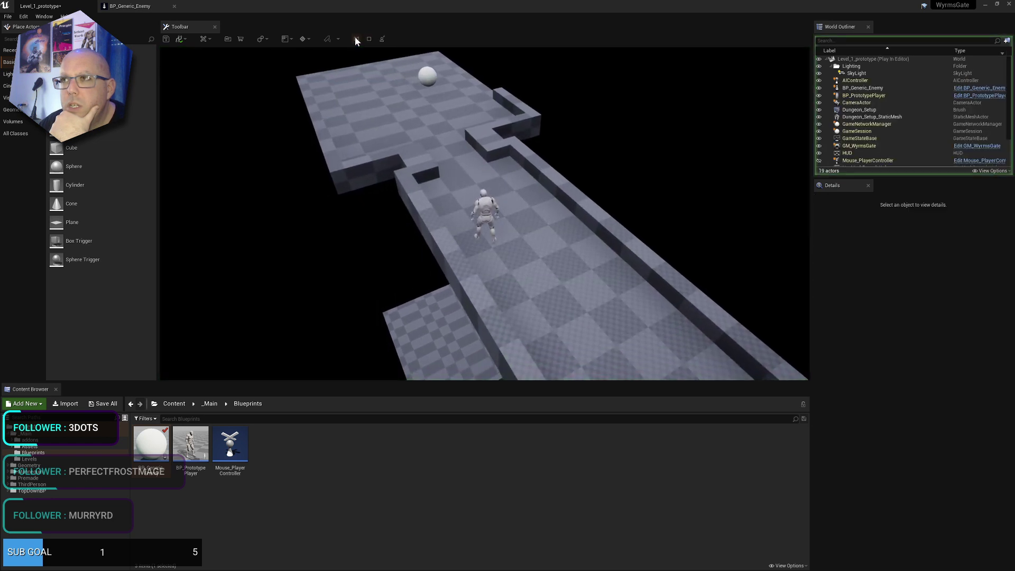
pyautogui.click(370, 39)
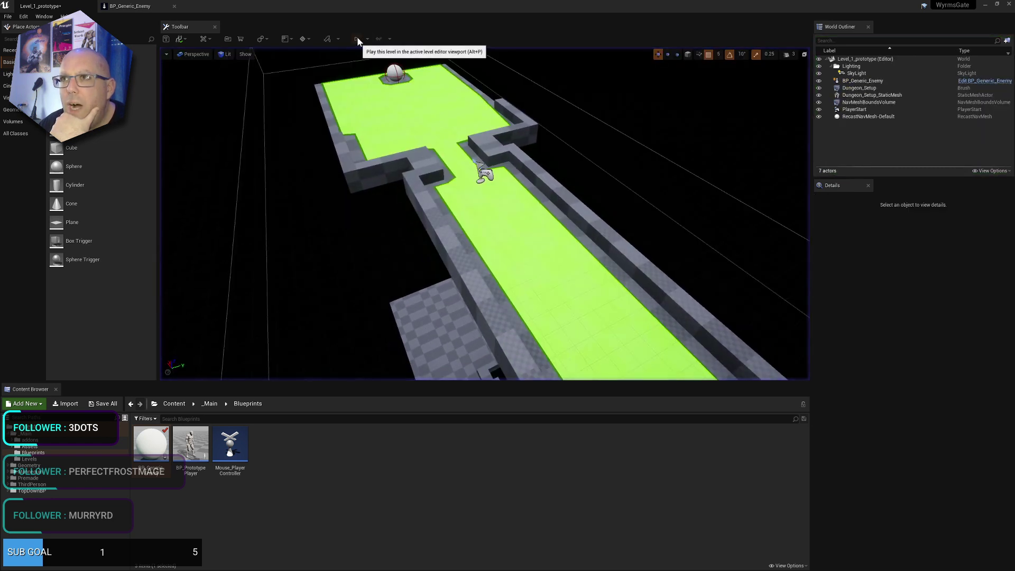
pyautogui.click(356, 39)
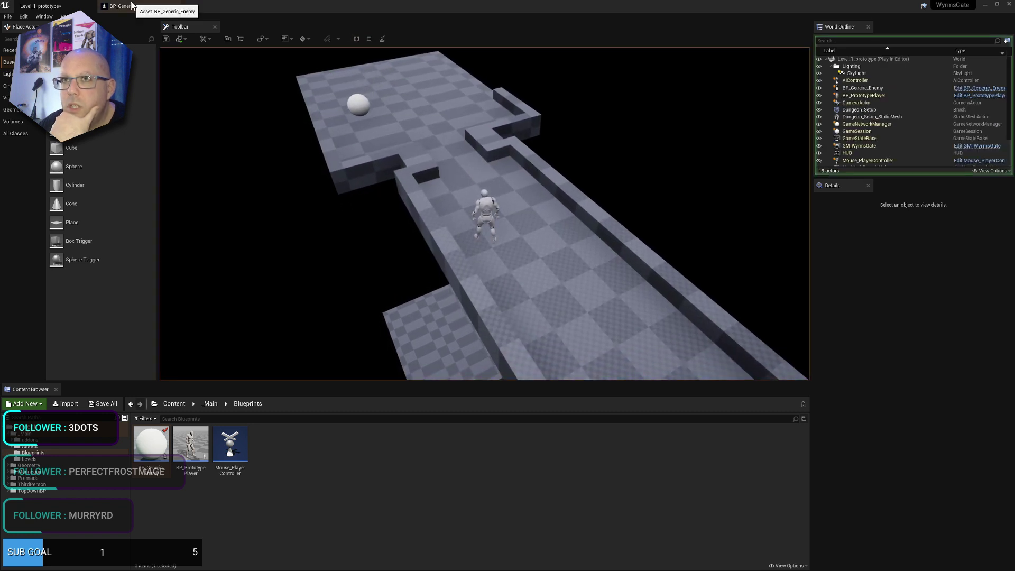
# - Return to the Move to Random Direction graph of BP_Generic_Enemy and adjust a node value
pyautogui.click(122, 6)
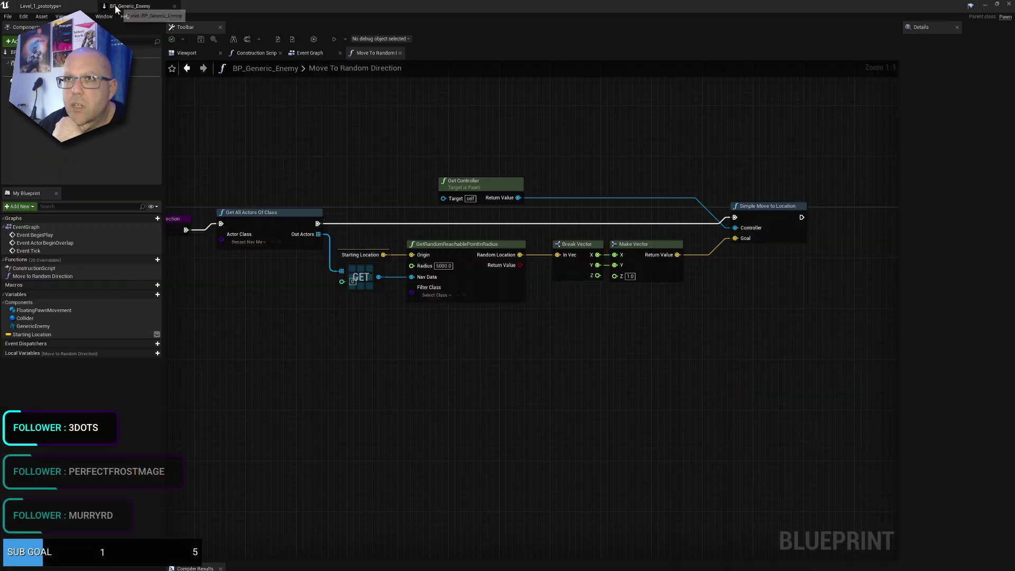
pyautogui.moveTo(652, 342); pyautogui.dragTo(607, 359, button='right')
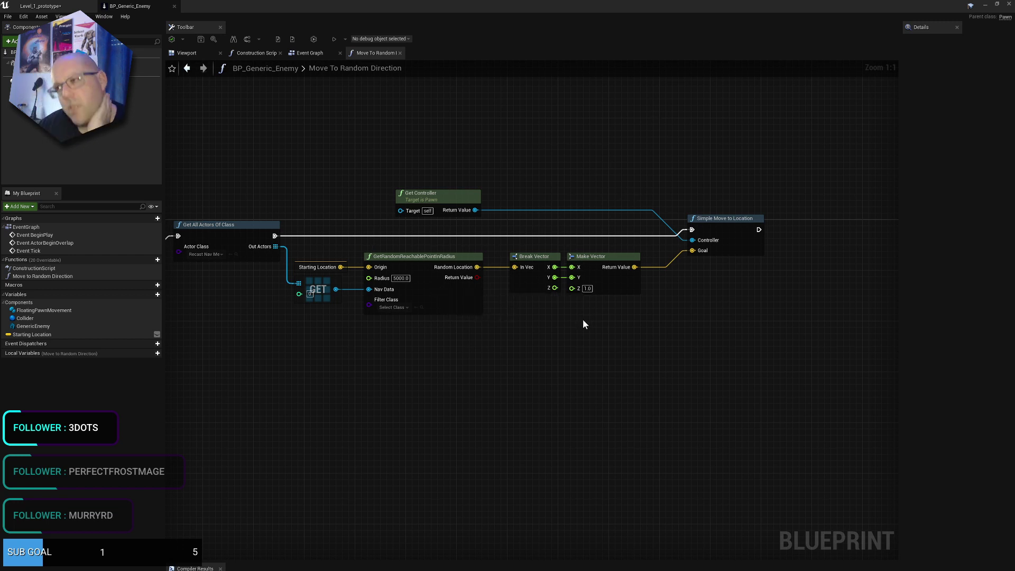
pyautogui.press('Return')
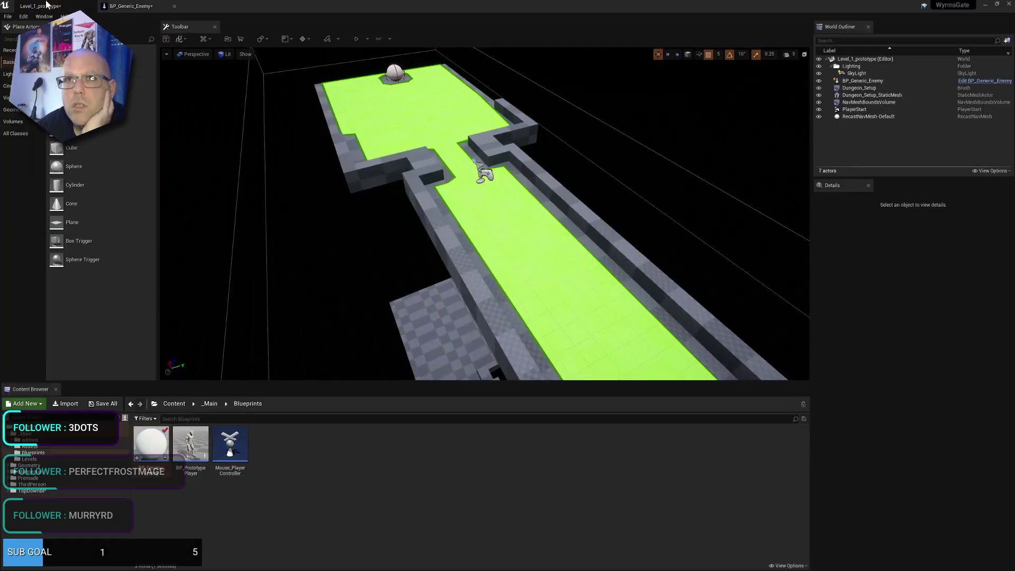
# - Save Level_1_prototype and play it twice to check how the enemy roams with the modified function
pyautogui.click(213, 39)
pyautogui.click(166, 39)
pyautogui.click(356, 39)
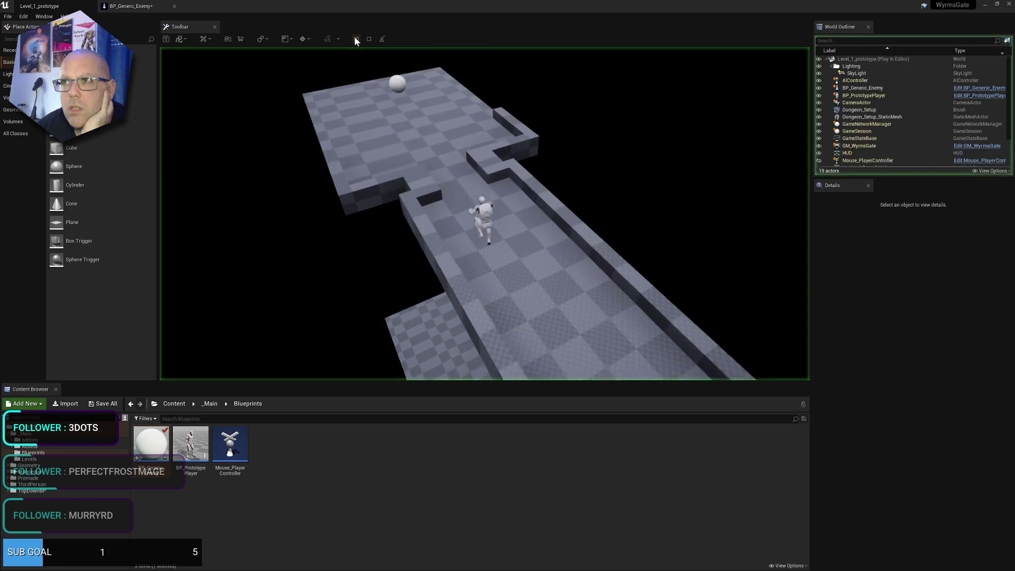
pyautogui.click(356, 38)
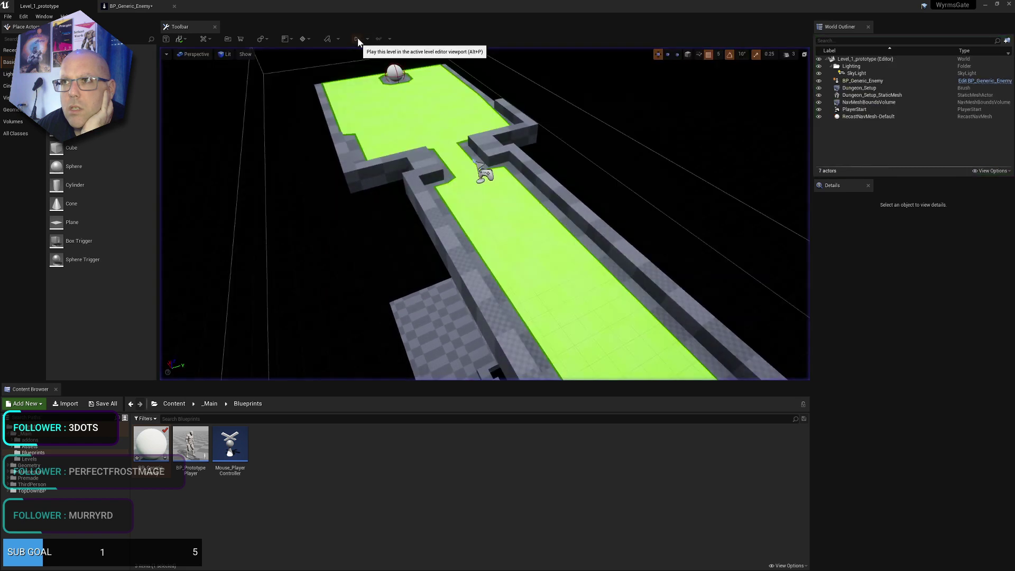
pyautogui.click(357, 38)
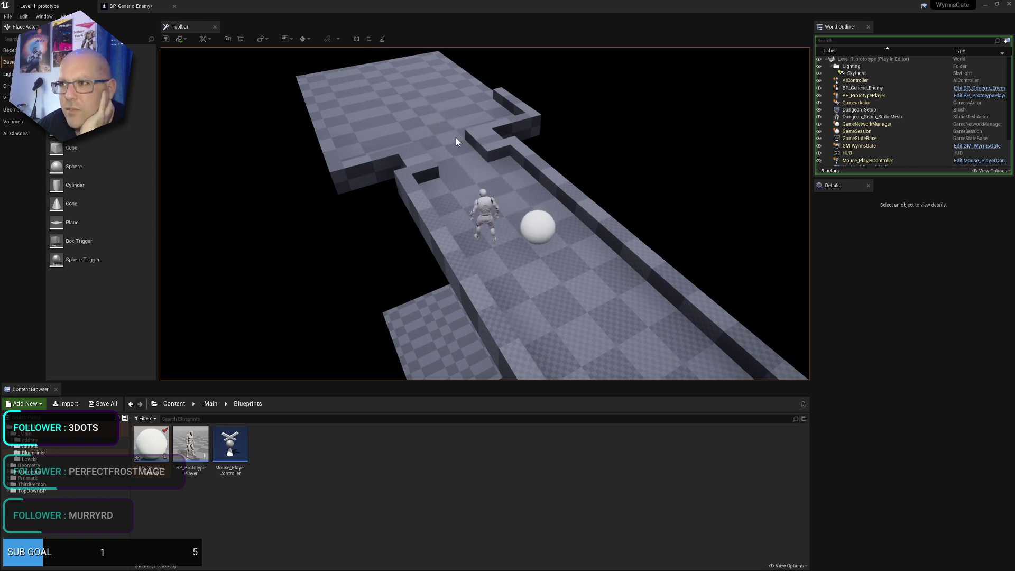
# - Stop the play session and search Google in the browser for "ue4 get random point in navigable radius stopping point"
pyautogui.click(369, 39)
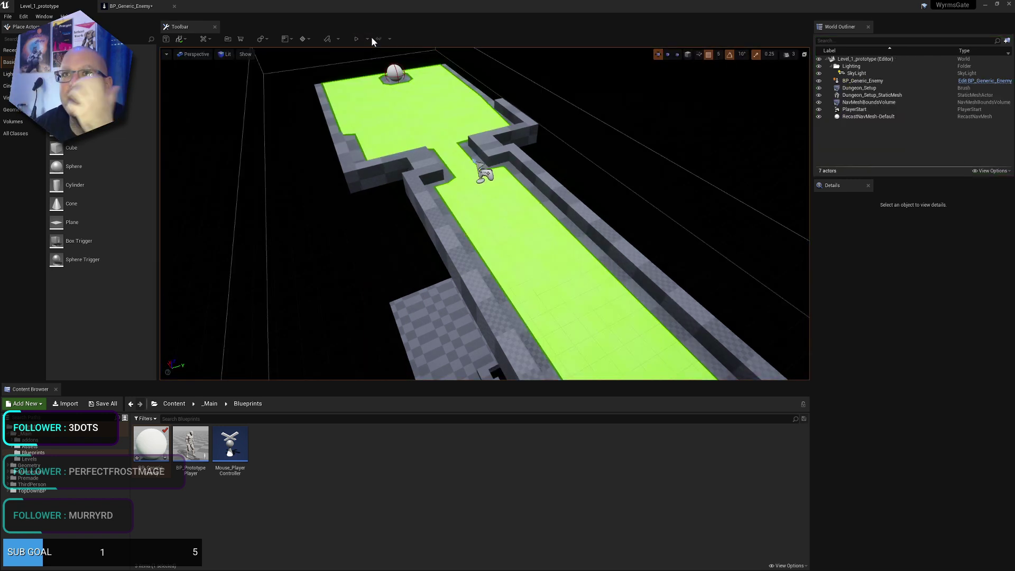
pyautogui.click(130, 6)
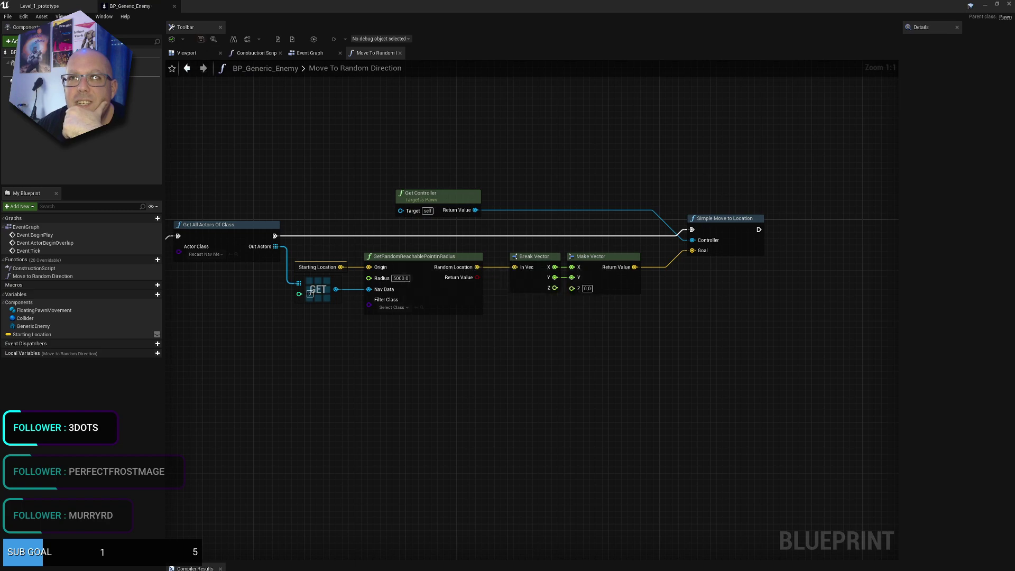
pyautogui.hotkey('alt', 'Tab')
pyautogui.click(554, 7)
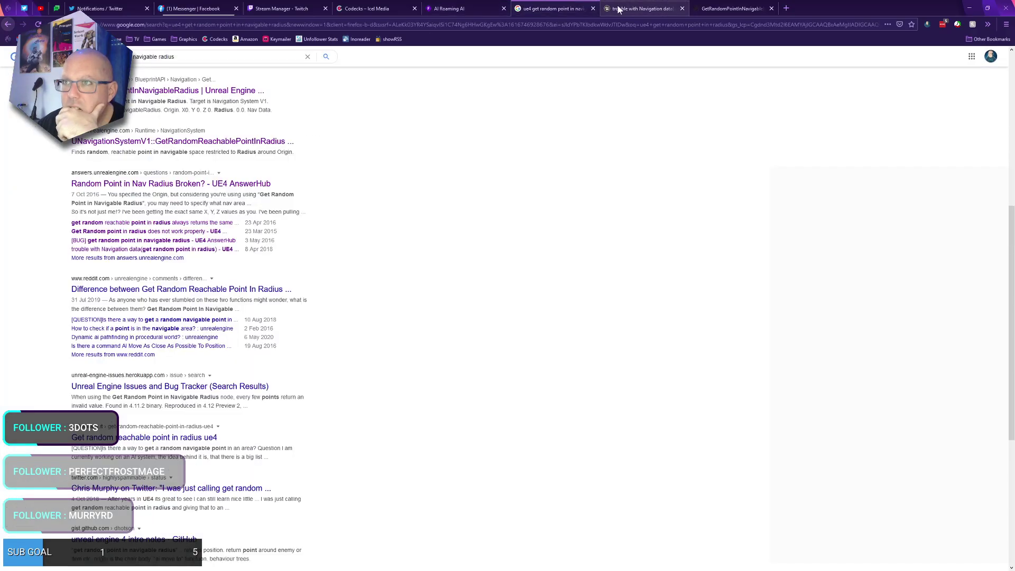
pyautogui.click(219, 57)
pyautogui.write('stopping')
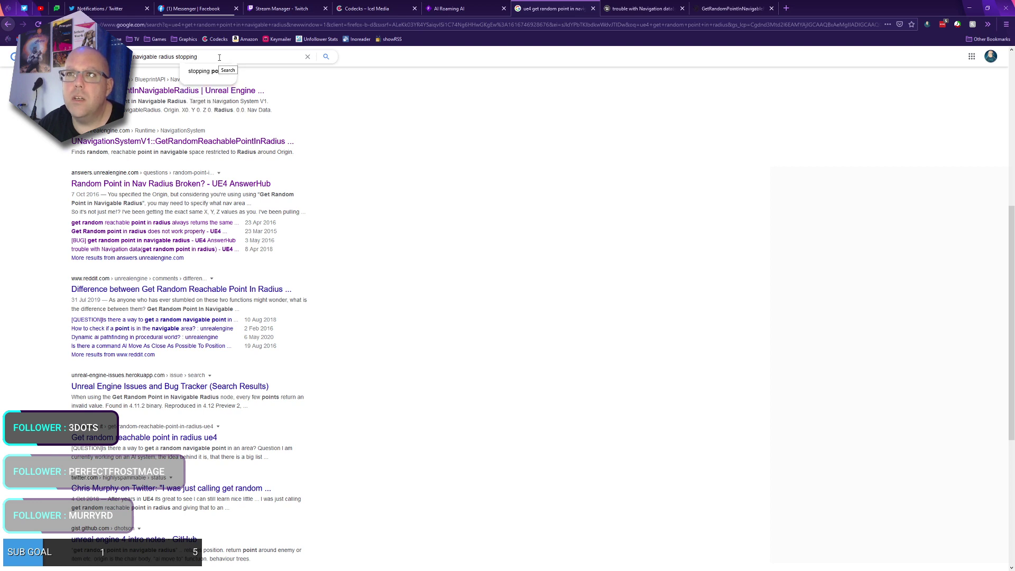
pyautogui.click(220, 72)
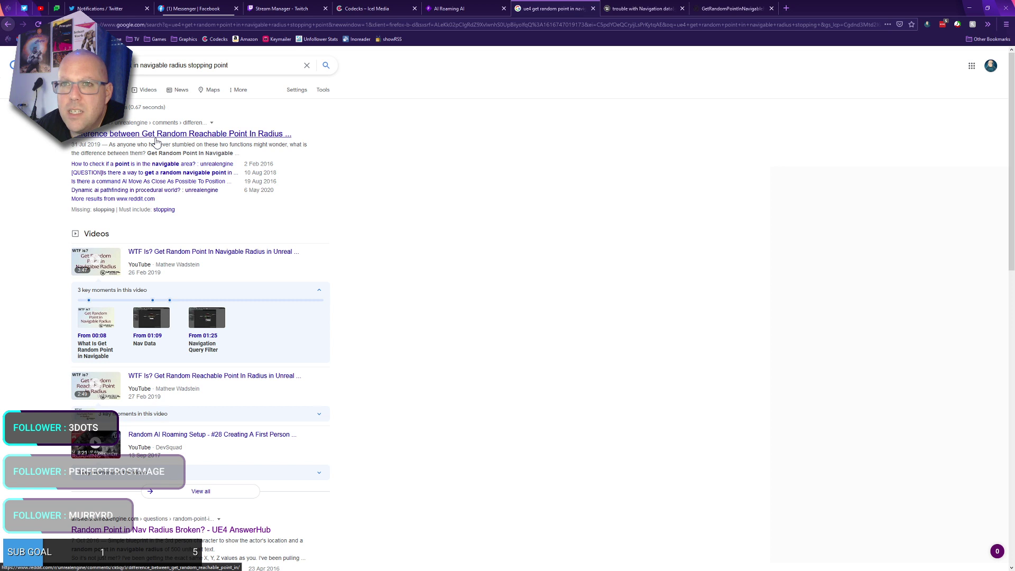
# - Read the Reddit thread on Get Random Reachable Point In Radius versus Get Random Point In Navigable Radius and compare it with the Unreal Editor graph
pyautogui.click(156, 142)
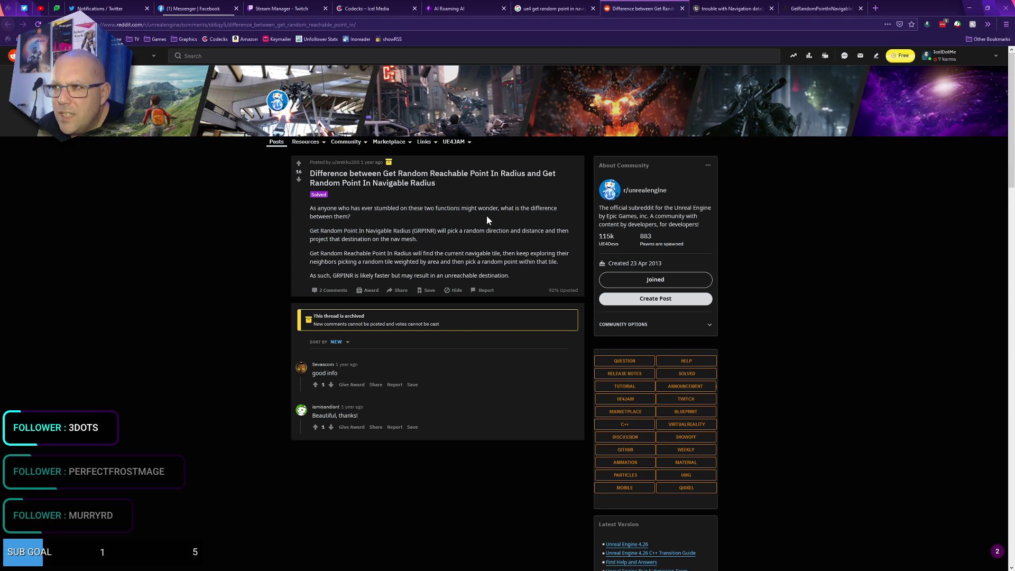
pyautogui.moveTo(448, 231); pyautogui.dragTo(538, 231)
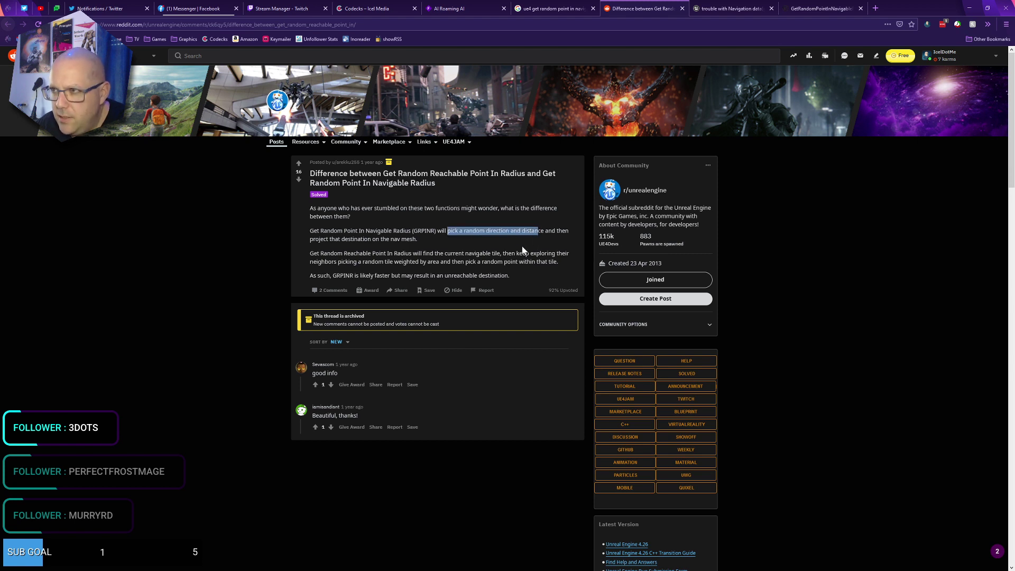
pyautogui.moveTo(309, 253); pyautogui.dragTo(456, 254)
pyautogui.click(459, 251)
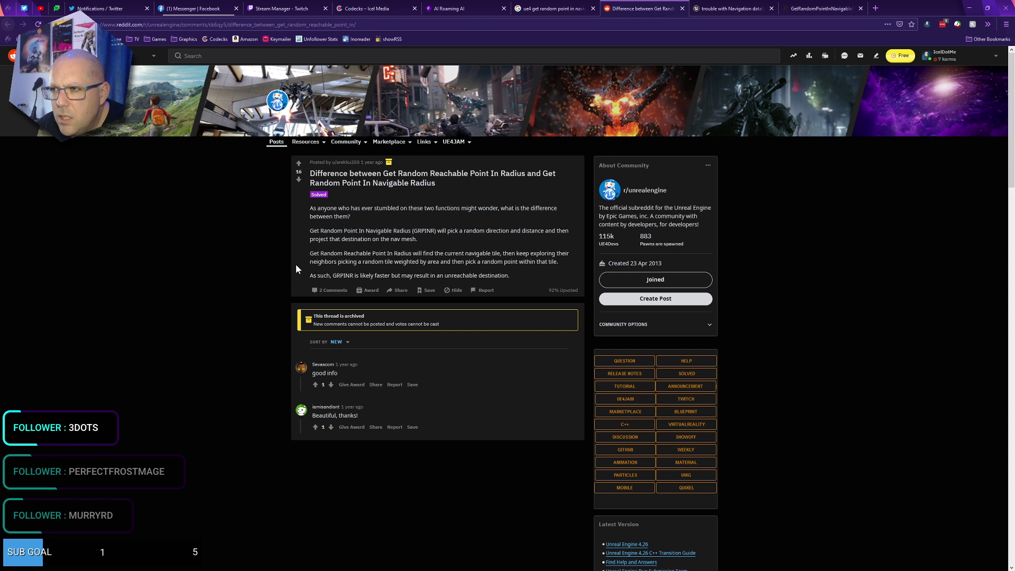
pyautogui.hotkey('alt', 'Tab')
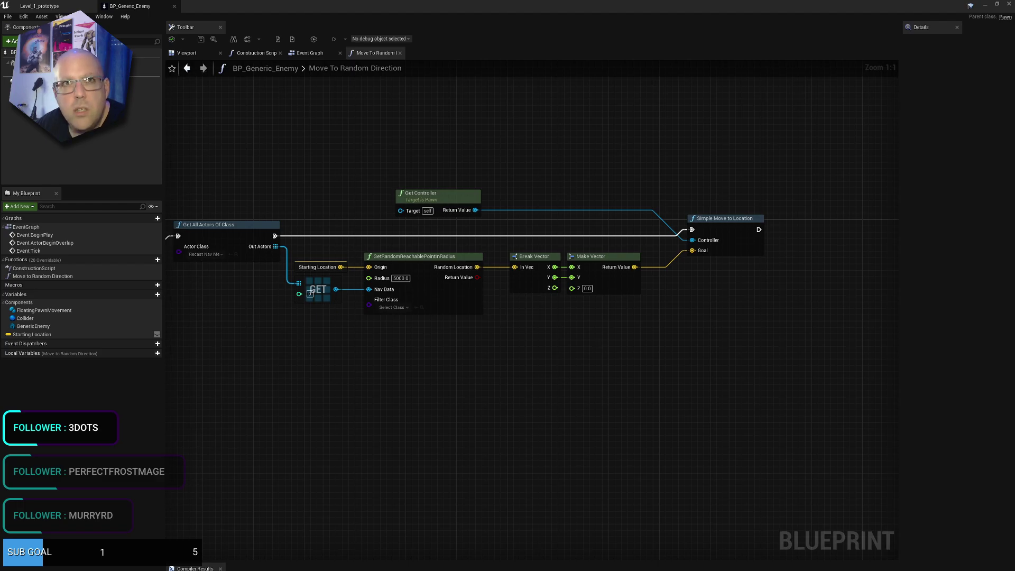
pyautogui.hotkey('alt', 'Tab')
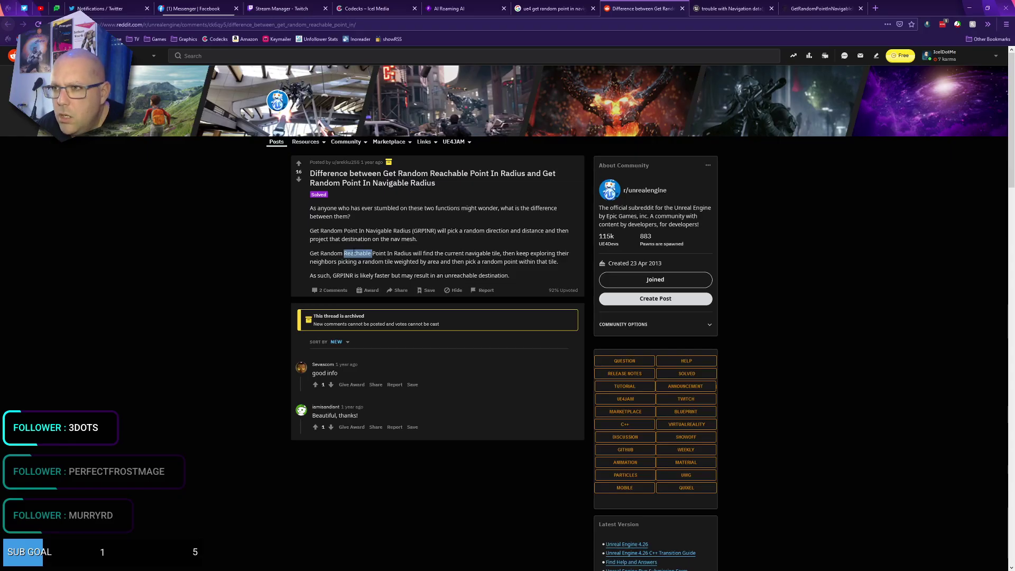
pyautogui.doubleClick(533, 231)
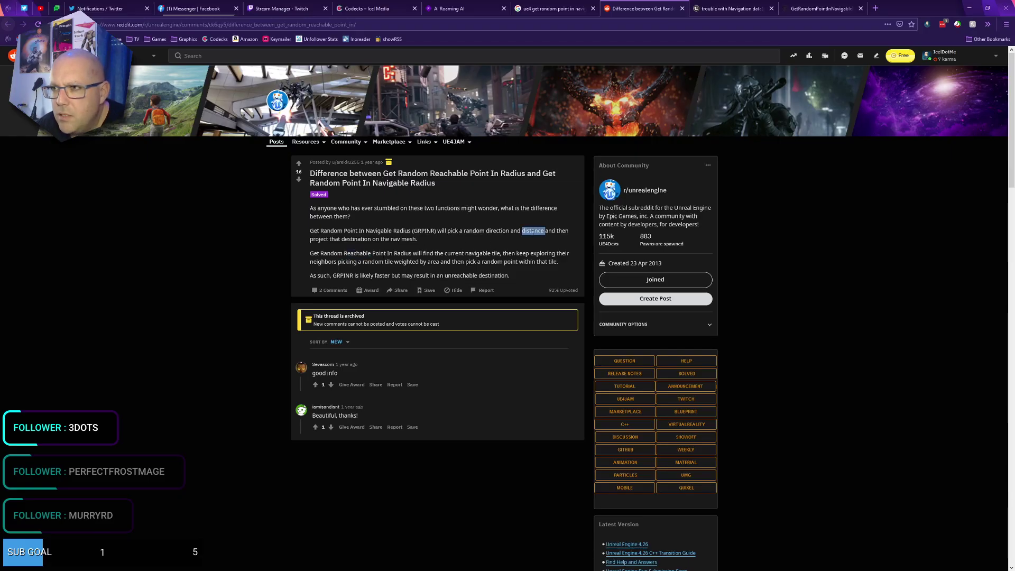
pyautogui.hotkey('alt', 'Tab')
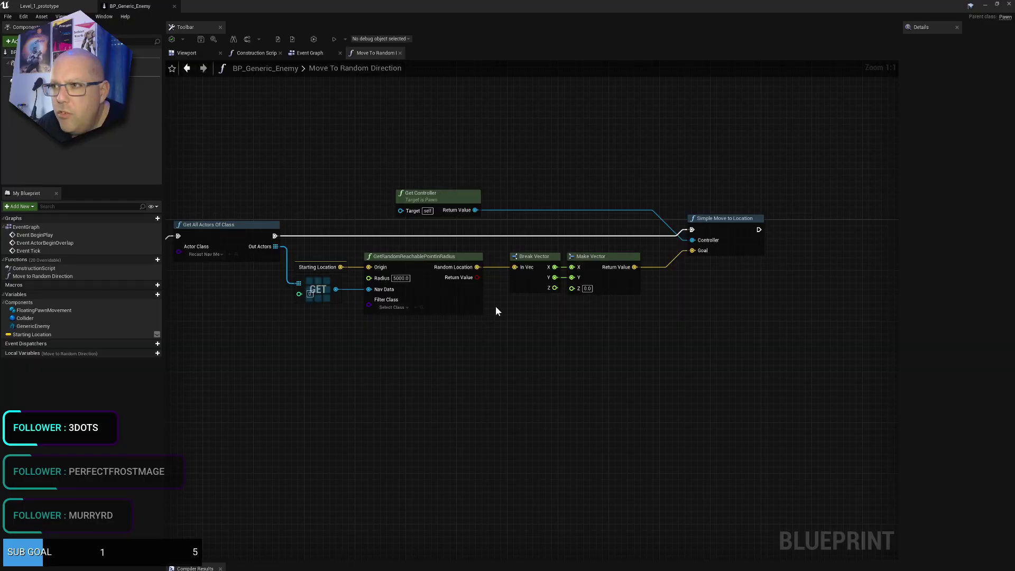
pyautogui.moveTo(459, 327); pyautogui.dragTo(509, 339, button='right')
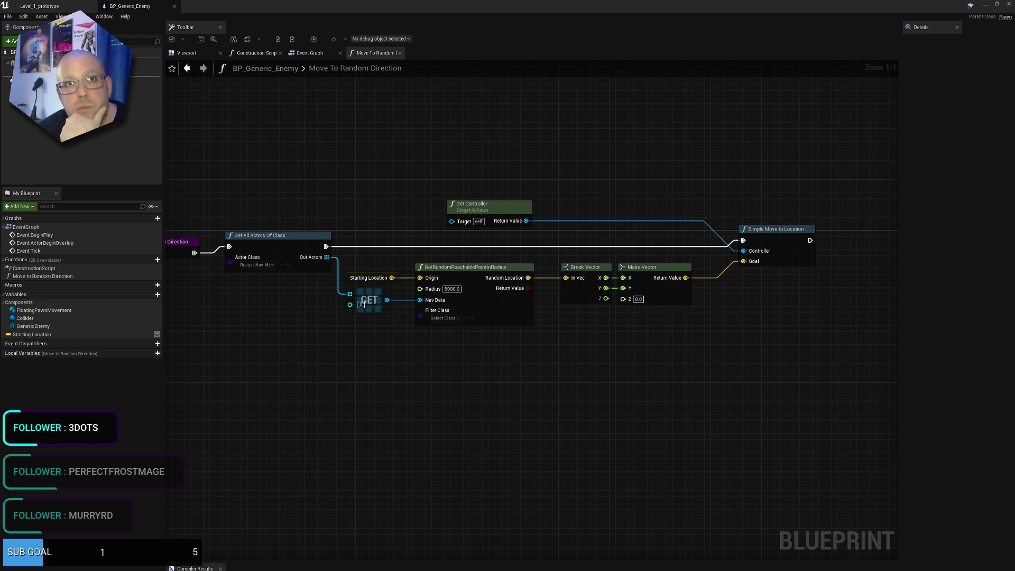
pyautogui.hotkey('alt', 'Tab')
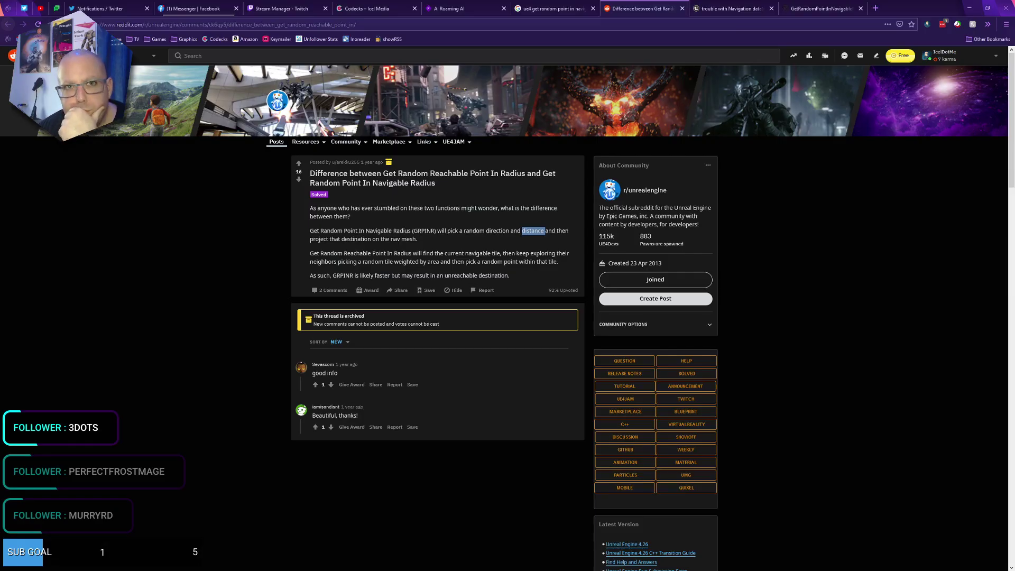
pyautogui.hotkey('alt', 'Tab')
# - Switch the Level_1_prototype viewport to Top view and play the level twice to watch the enemy's roaming
pyautogui.click(39, 6)
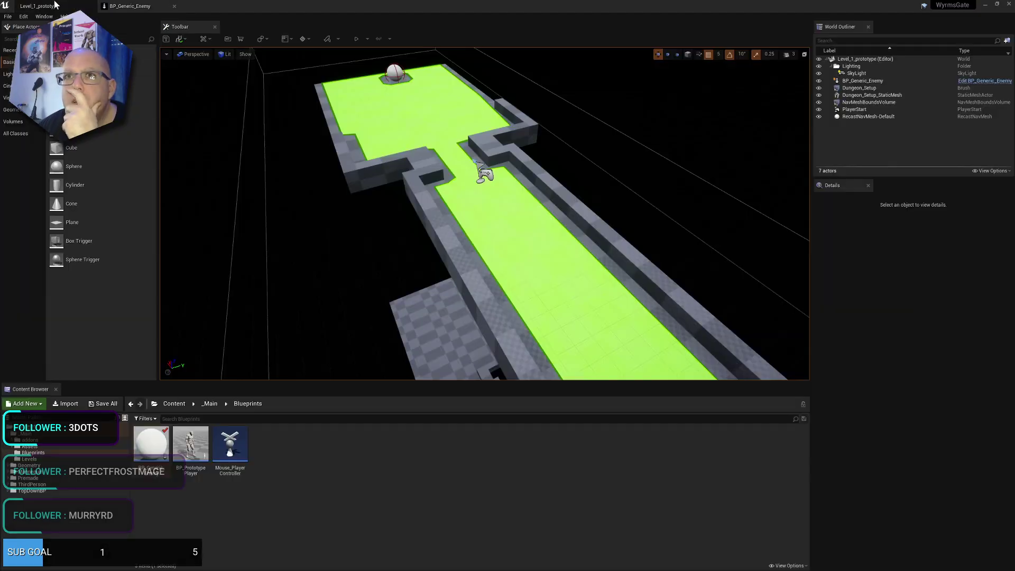
pyautogui.click(196, 54)
pyautogui.click(198, 82)
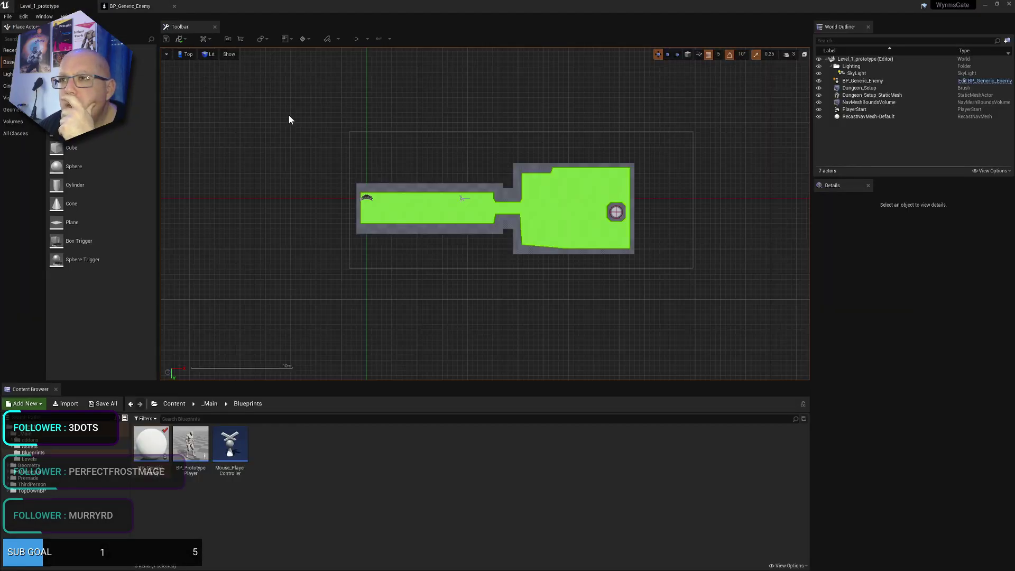
pyautogui.click(356, 38)
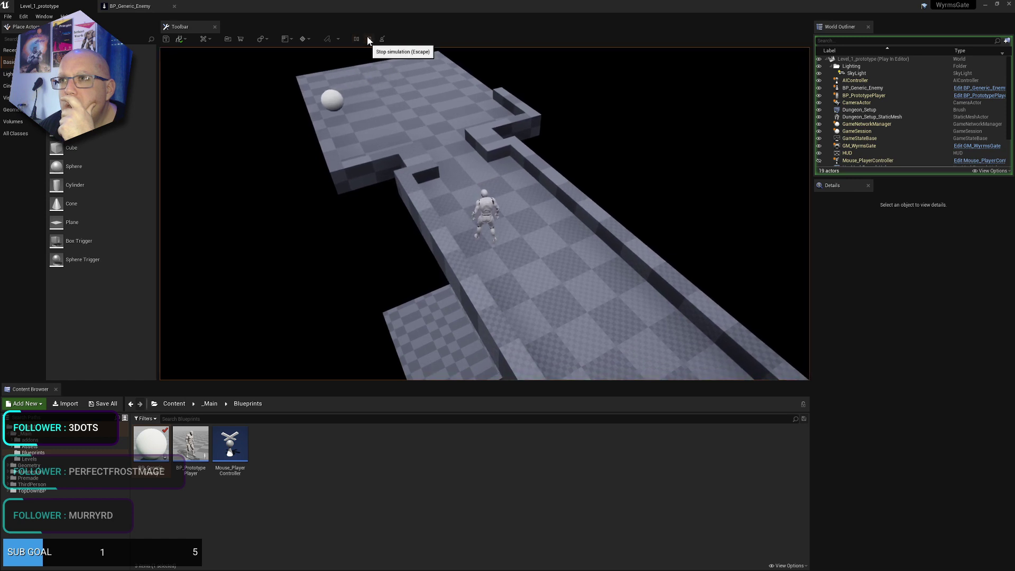
pyautogui.click(369, 39)
pyautogui.click(357, 39)
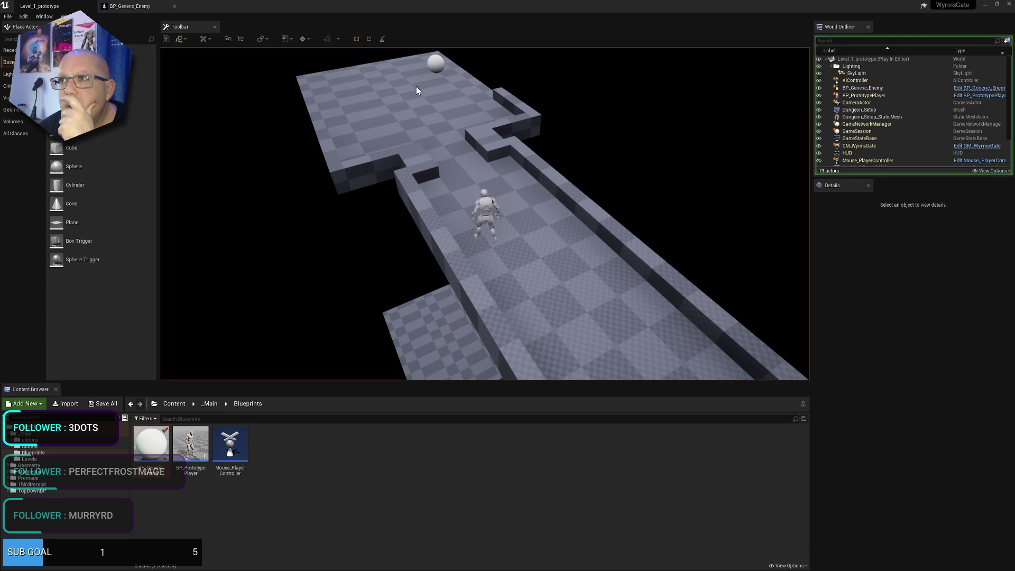
pyautogui.click(369, 39)
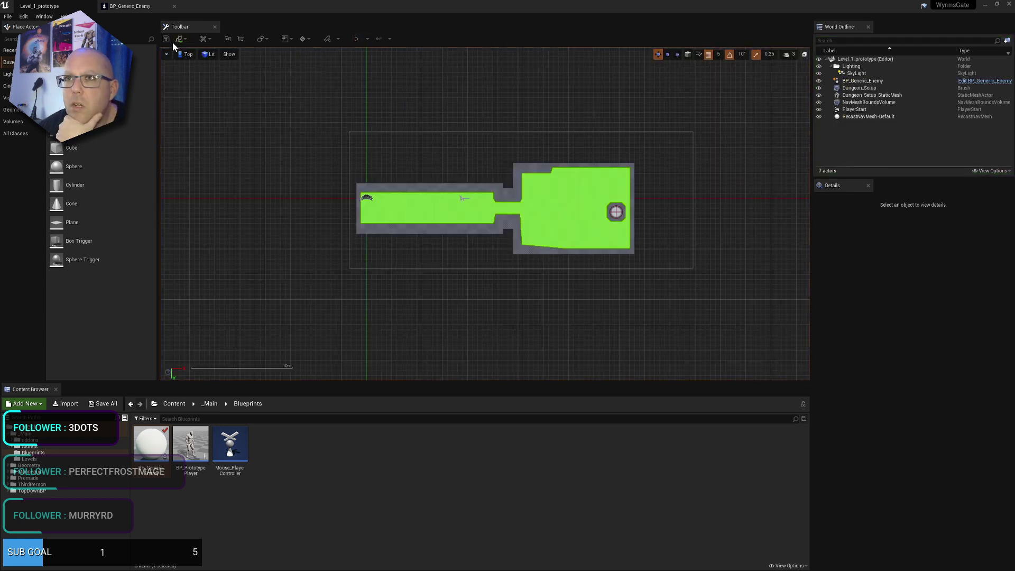
# - Return the viewport to Perspective, inspect the navmesh around the enemy's room and play the level once more
pyautogui.click(185, 54)
pyautogui.click(193, 64)
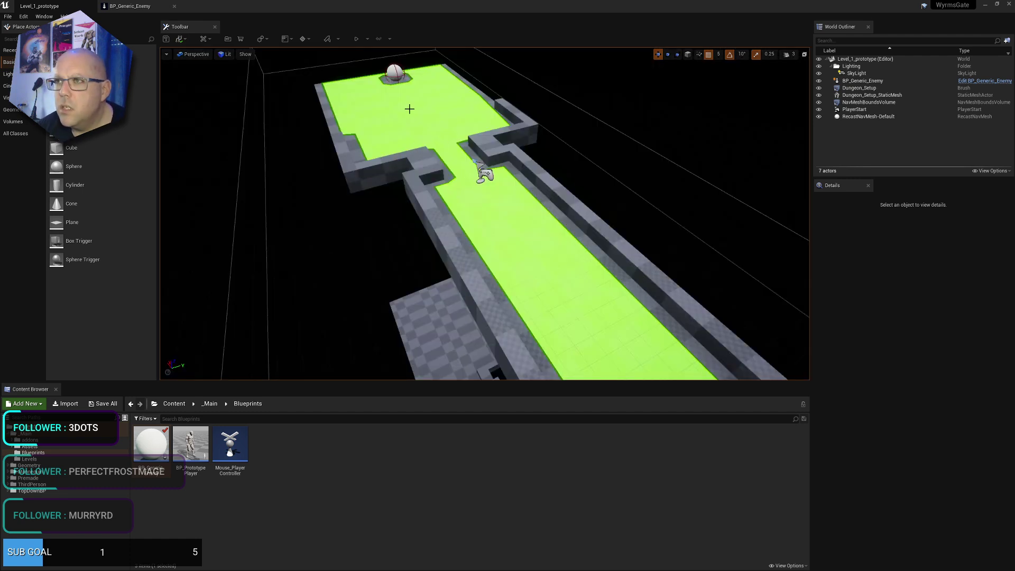
pyautogui.moveTo(377, 105); pyautogui.dragTo(355, 65, button='middle')
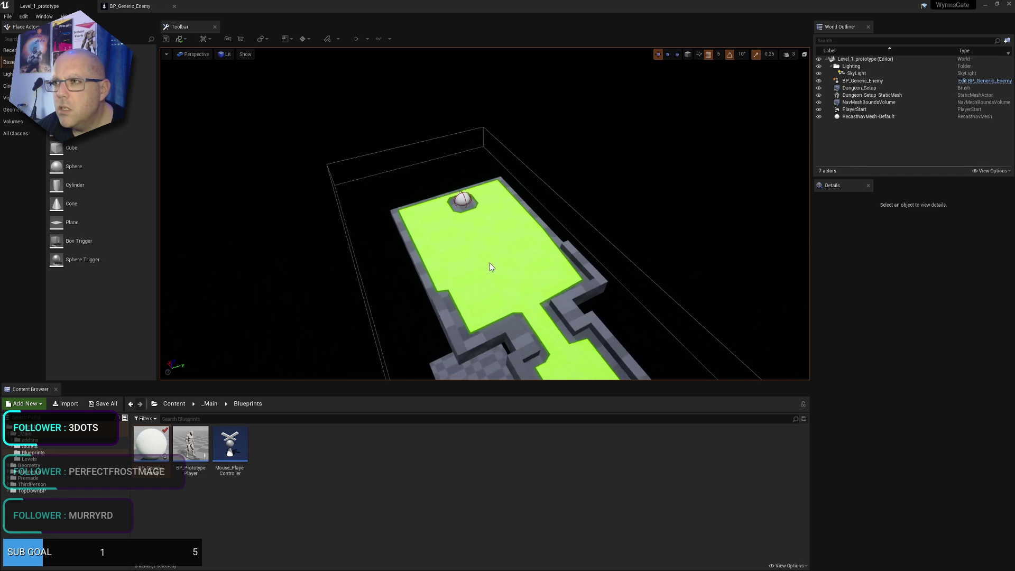
pyautogui.keyDown('alt'); pyautogui.moveTo(490, 267); pyautogui.dragTo(388, 246); pyautogui.keyUp('alt')
pyautogui.scroll(6, 469, 219)
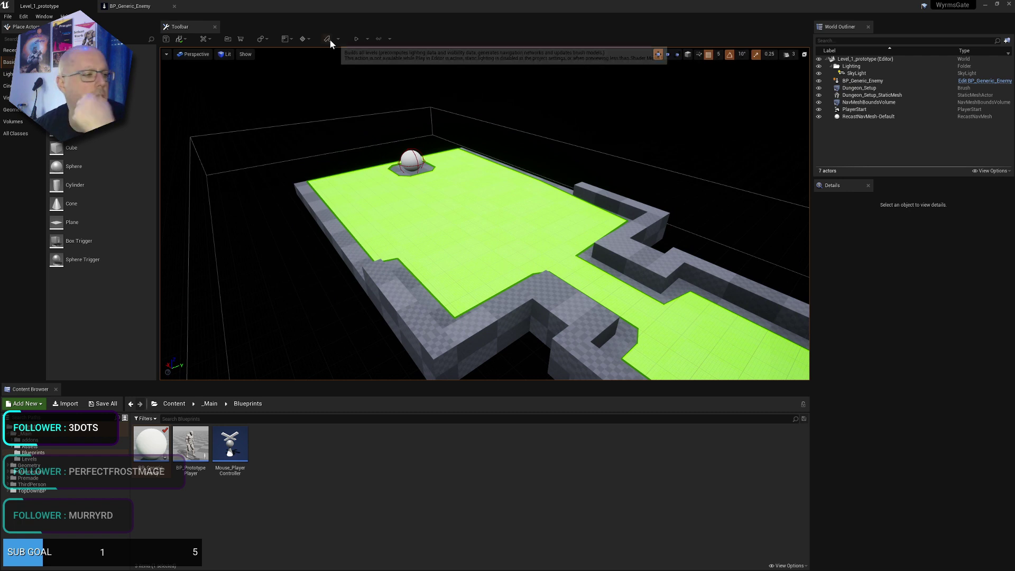
pyautogui.click(357, 38)
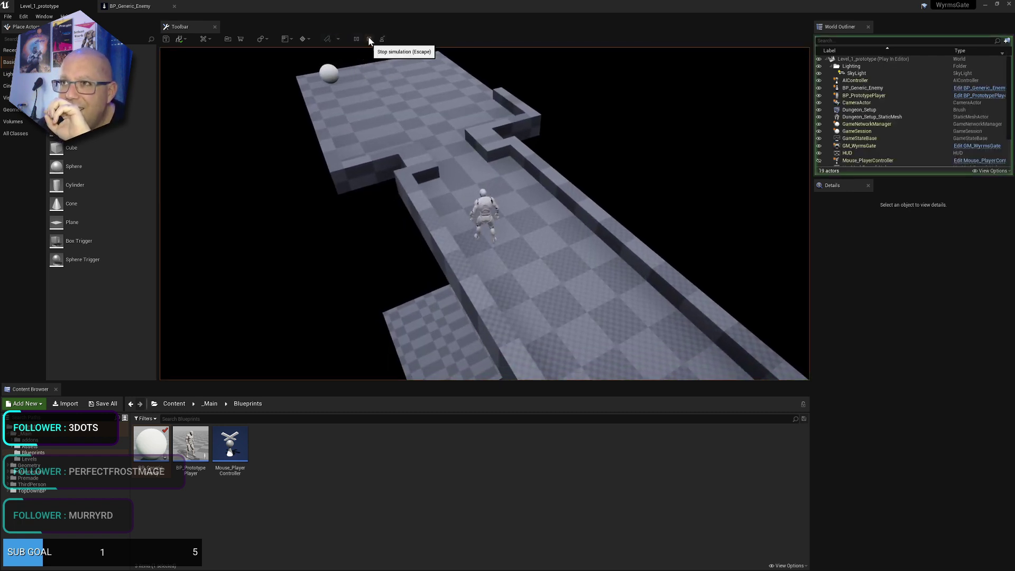
pyautogui.press('Escape')
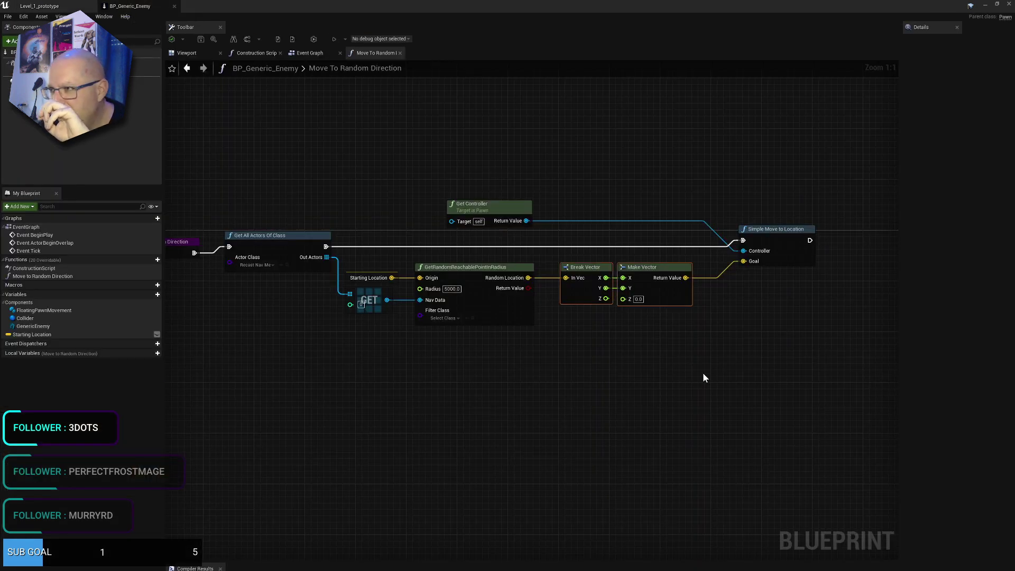
# - Delete the Break Vector and Make Vector nodes, connect Random Location directly to Simple Move to Location's Goal, and save BP_Generic_Enemy
pyautogui.press('Delete')
pyautogui.moveTo(528, 278); pyautogui.dragTo(744, 262)
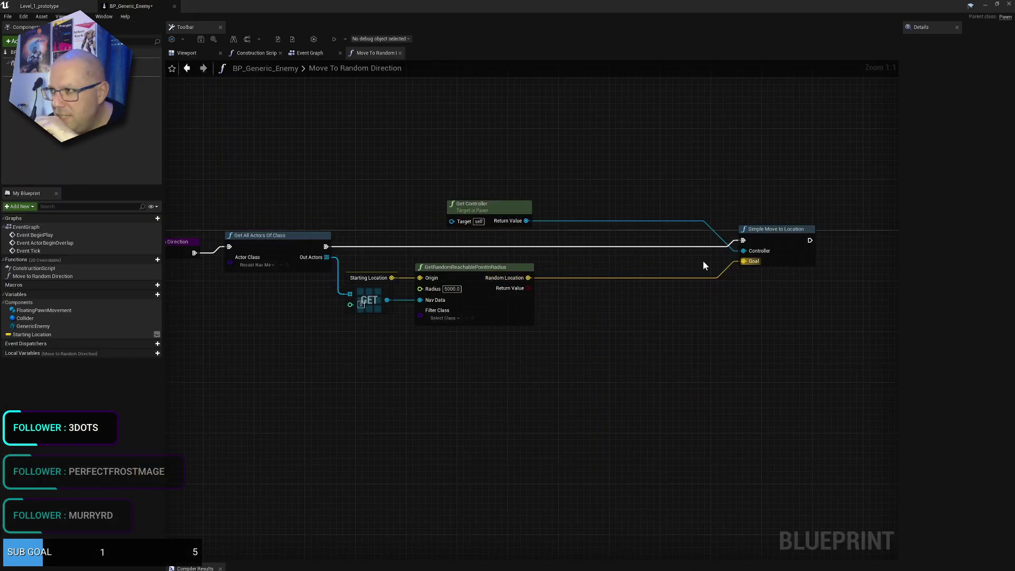
pyautogui.click(201, 38)
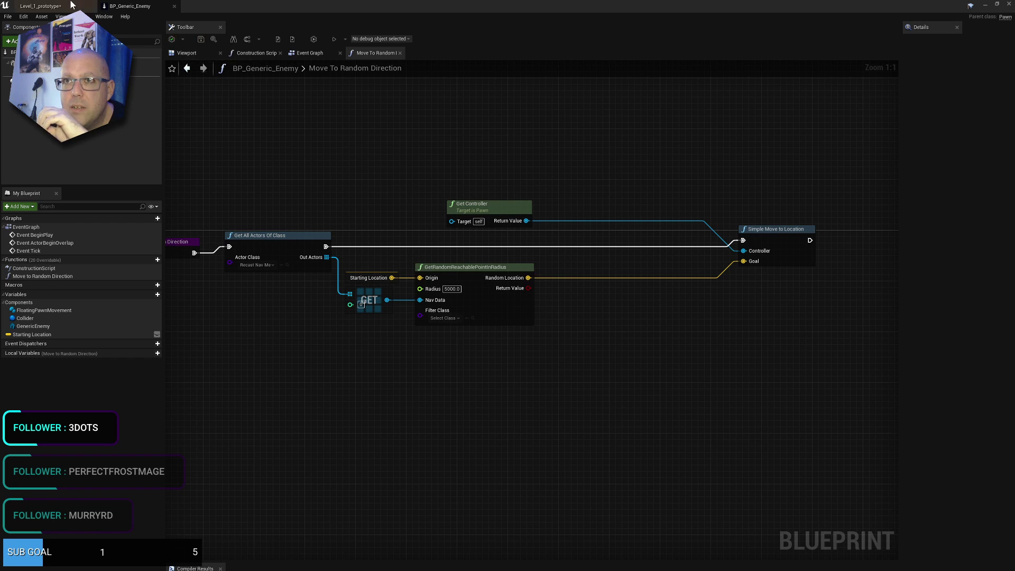
# - Play Level_1_prototype to check the enemy's roaming with the random location wired directly to the move goal
pyautogui.click(72, 5)
pyautogui.click(361, 40)
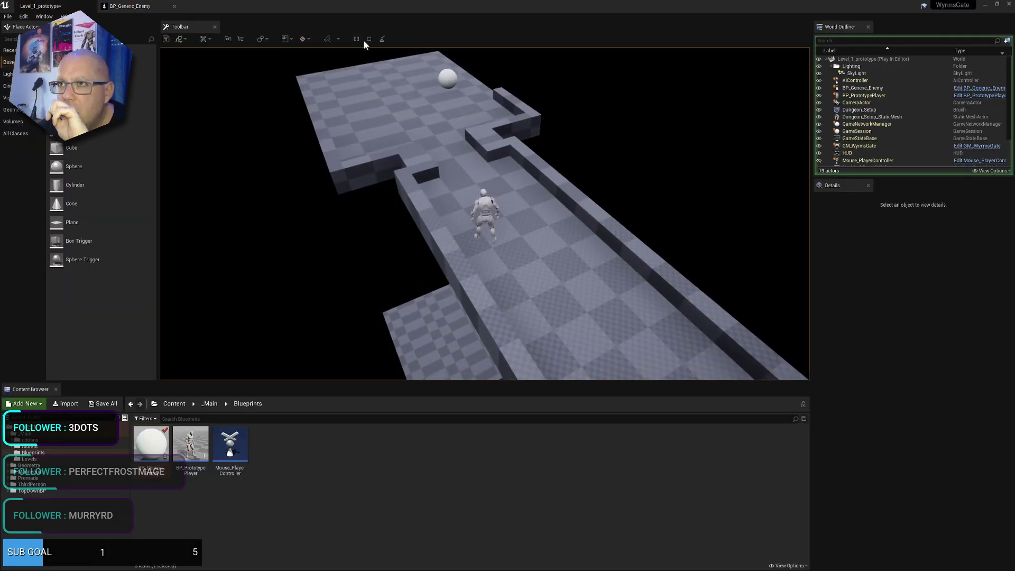
pyautogui.press('F8')
pyautogui.press('F8')
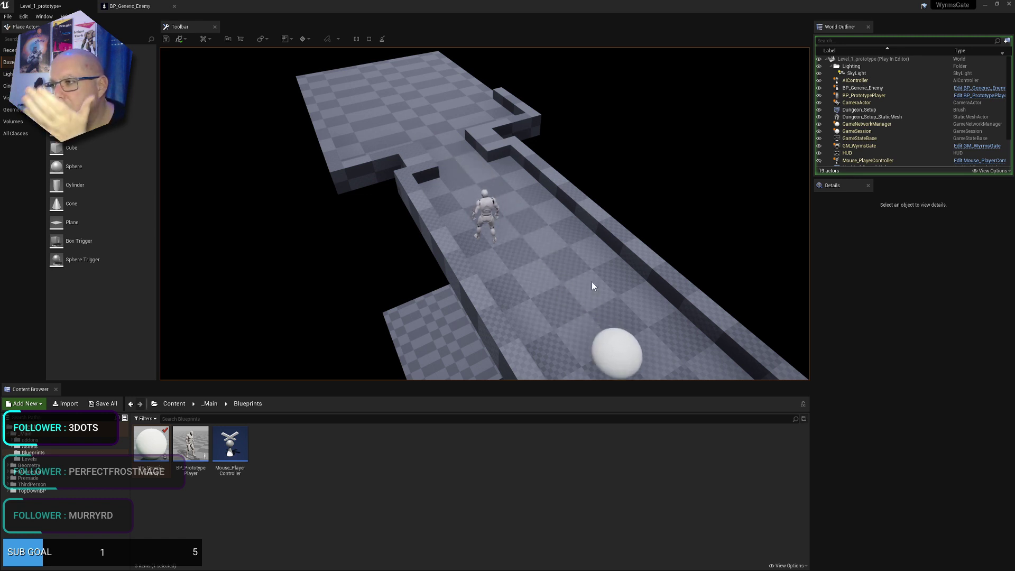
# - Search Google in the browser for "ue4 get random point in navigable radius distance" and scan the results
pyautogui.hotkey('alt', 'Tab')
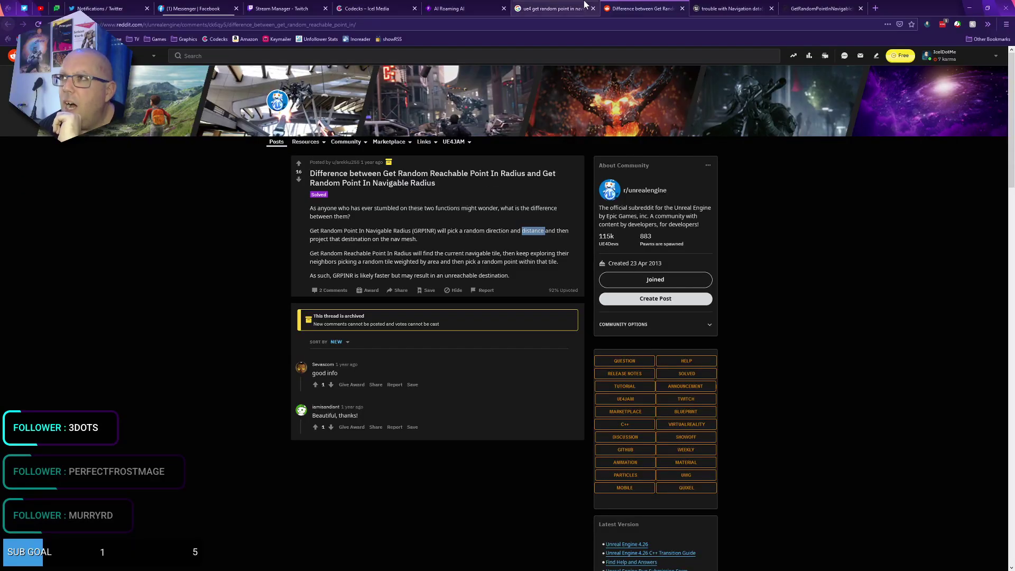
pyautogui.click(581, 8)
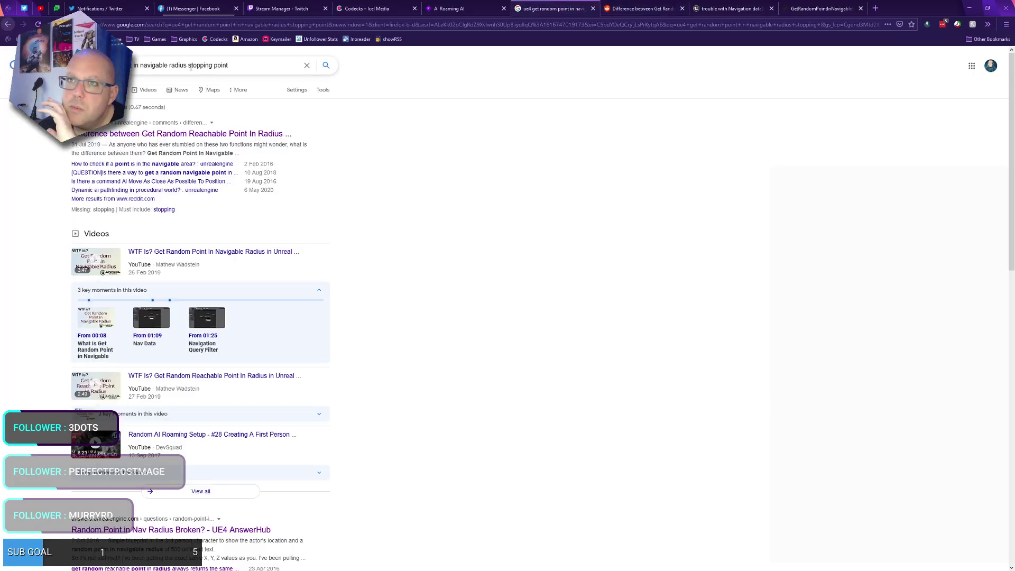
pyautogui.moveTo(188, 66); pyautogui.dragTo(314, 71)
pyautogui.press('BackSpace')
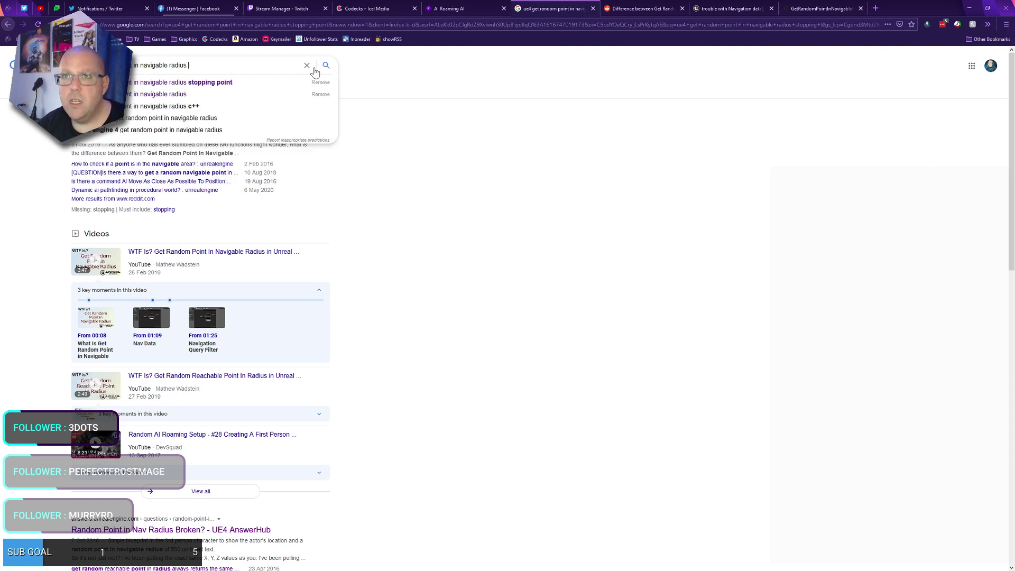
pyautogui.write('distance')
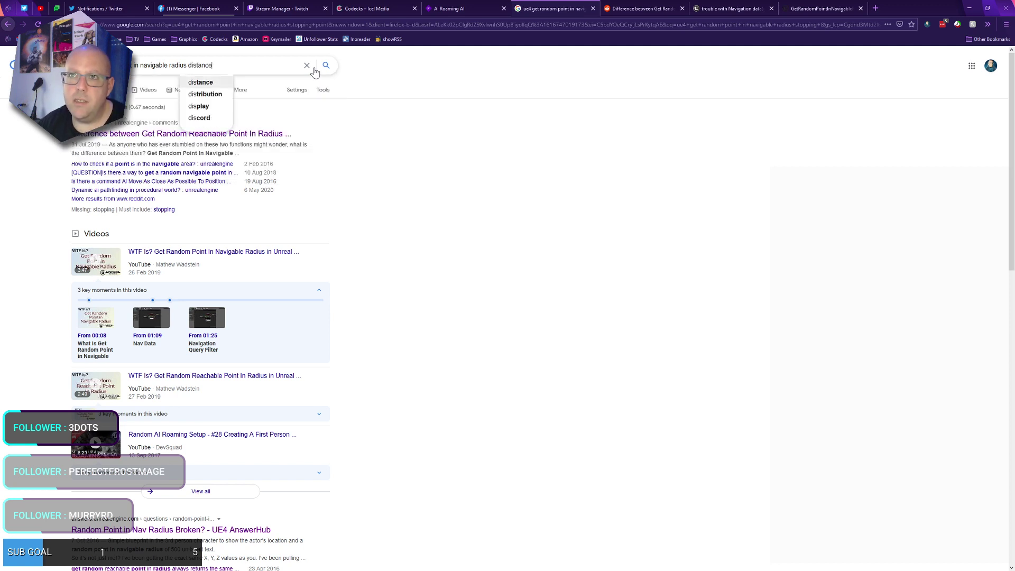
pyautogui.press('Return')
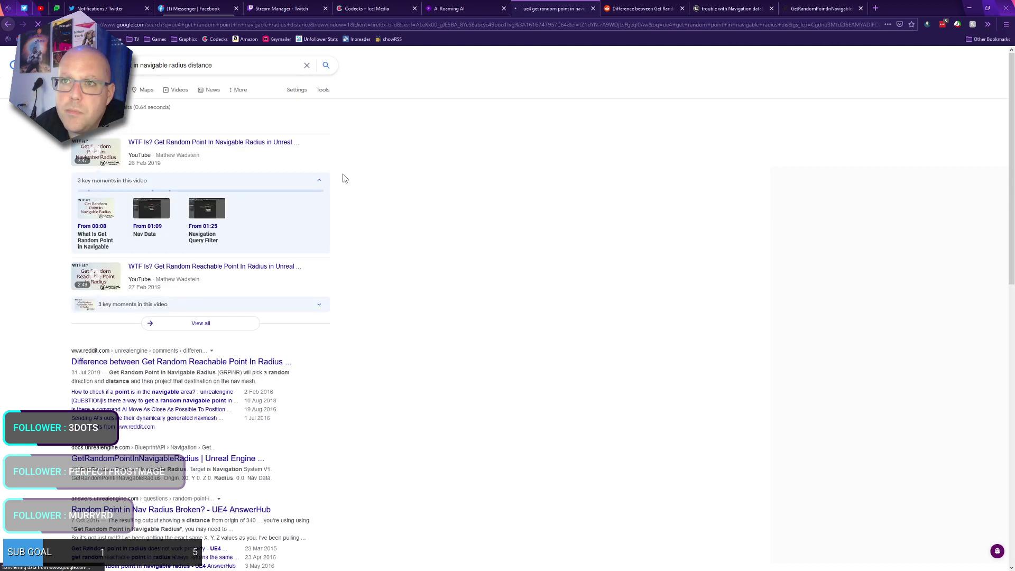
pyautogui.scroll(-3, 423, 217)
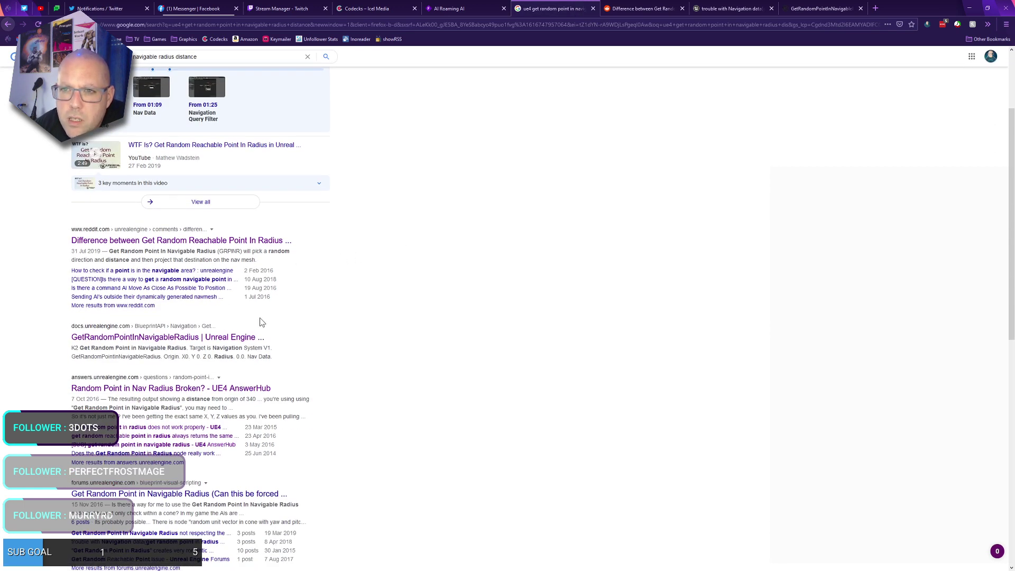
pyautogui.scroll(3, 286, 316)
pyautogui.click(140, 65)
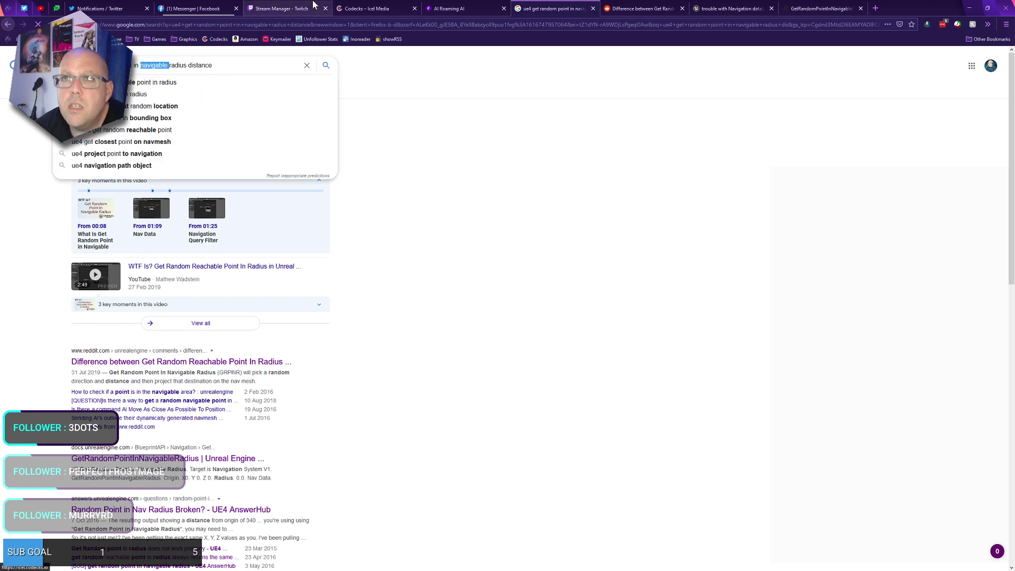
# - Change the Google search to "ue4 get random point in reachable radius distance", scan the results and open the tweet about calling get random reachable point
pyautogui.write('reac')
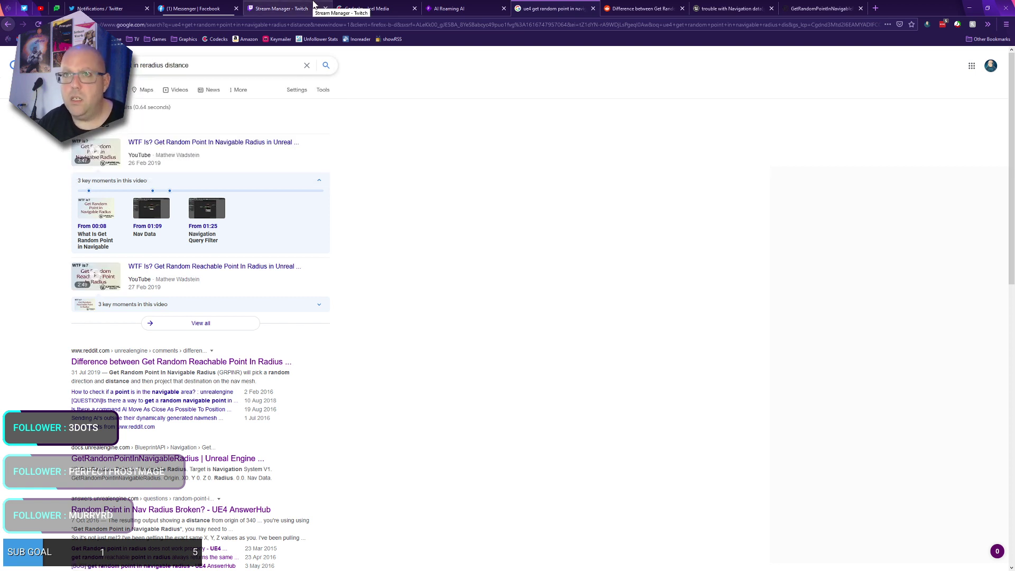
pyautogui.write('hable')
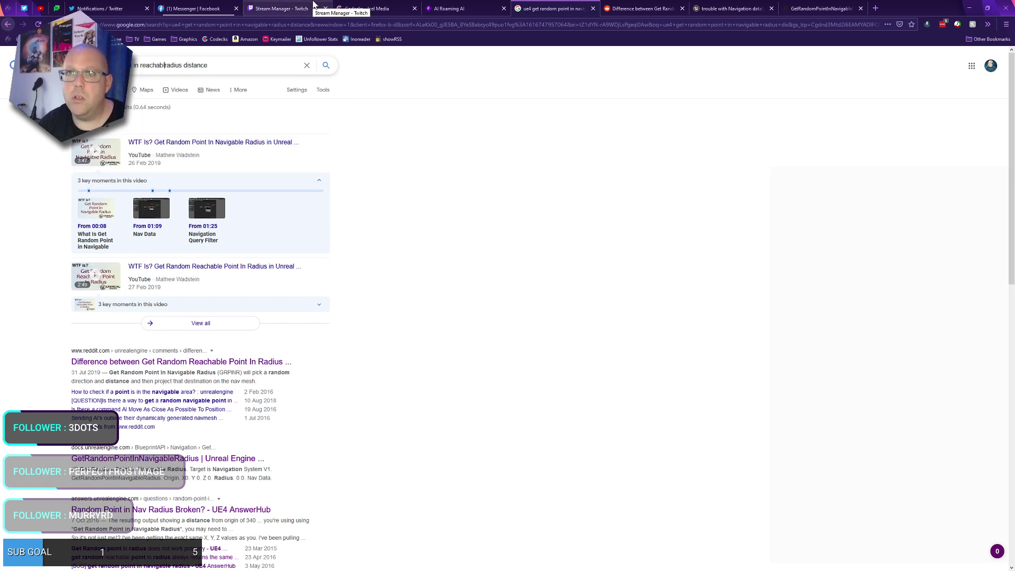
pyautogui.press('Return')
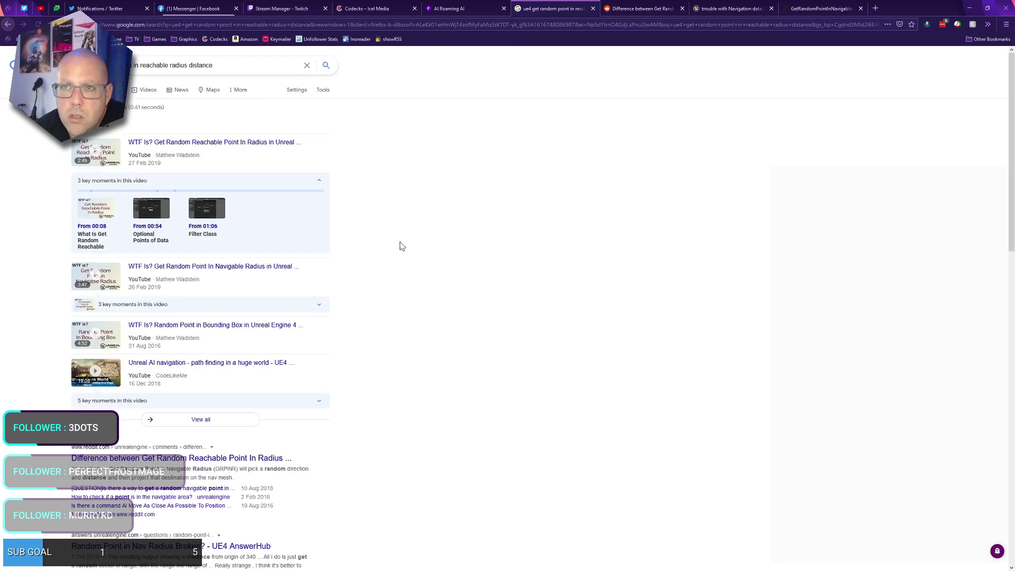
pyautogui.scroll(-4, 423, 259)
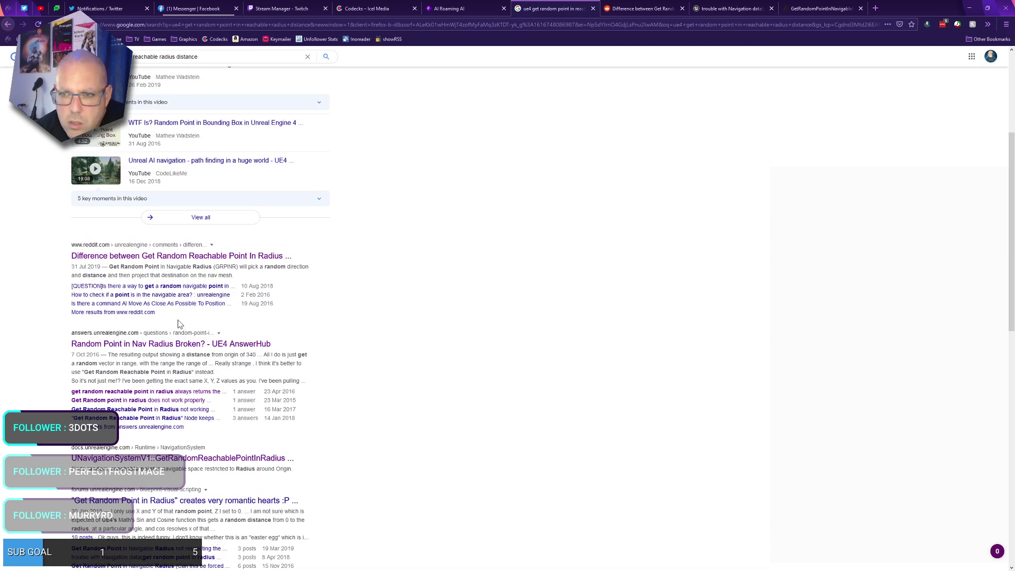
pyautogui.scroll(-2, 212, 317)
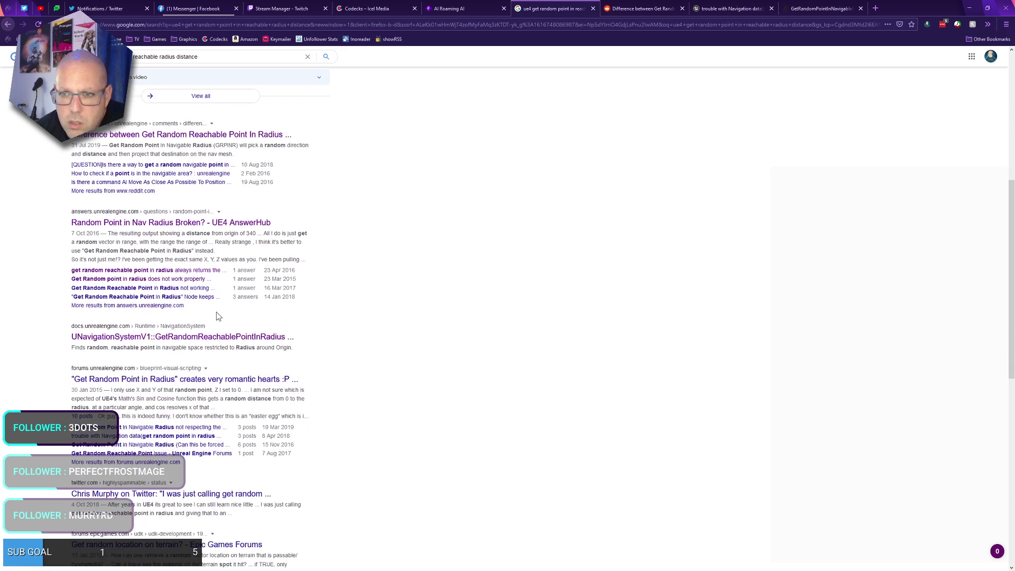
pyautogui.scroll(-2, 216, 313)
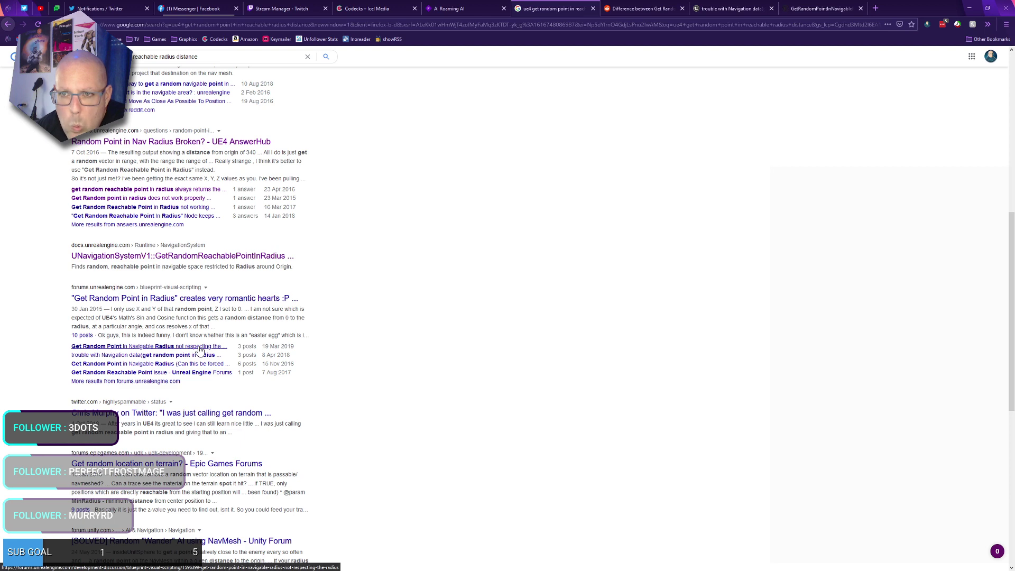
pyautogui.scroll(-2, 376, 331)
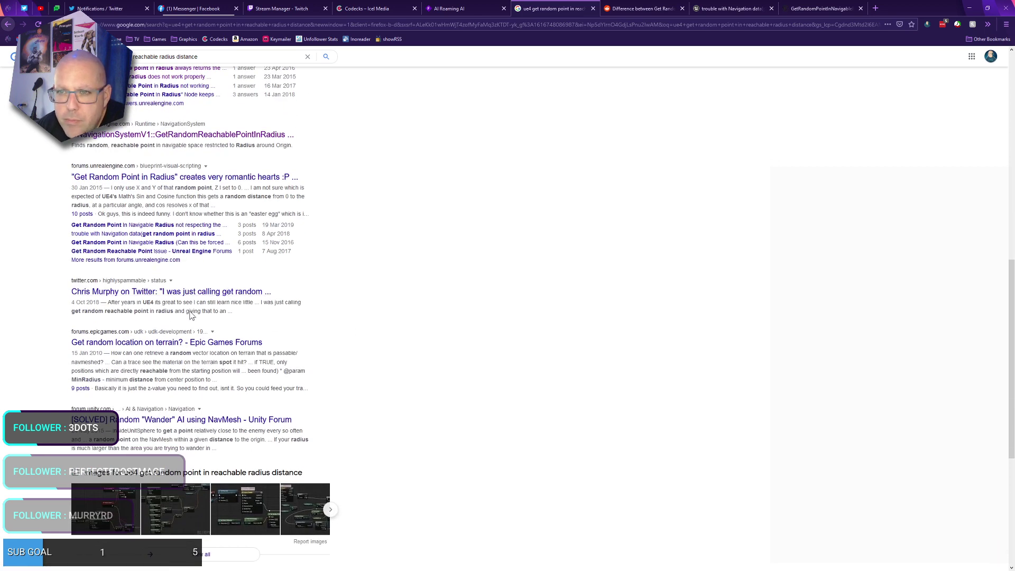
pyautogui.click(224, 293)
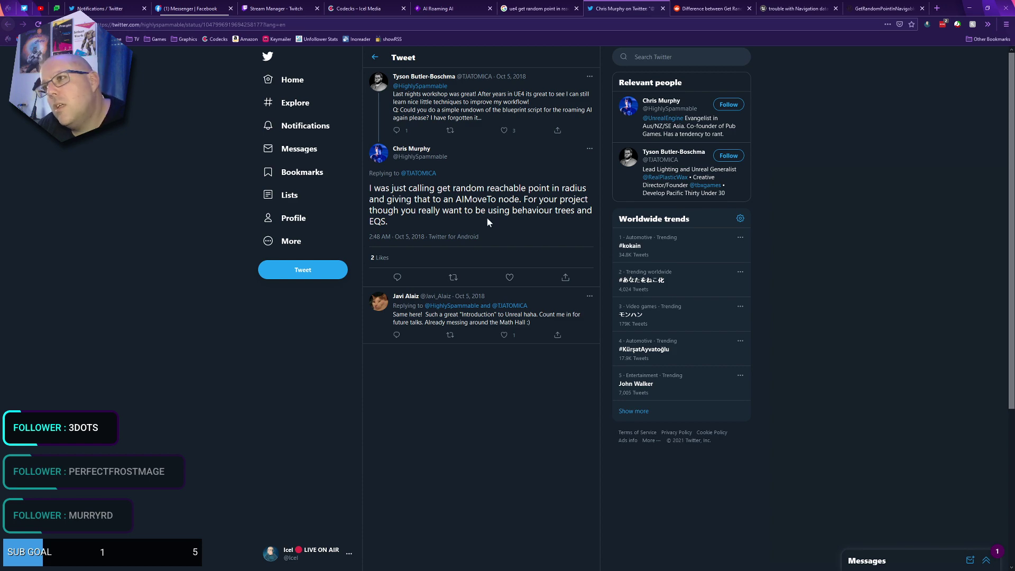
# - Switch to Unreal Editor and search BP_Generic_Enemy's Move to Random Direction graph actions for an AI MoveTo node, trying "aimo" and "moveto"
pyautogui.hotkey('alt', 'Tab')
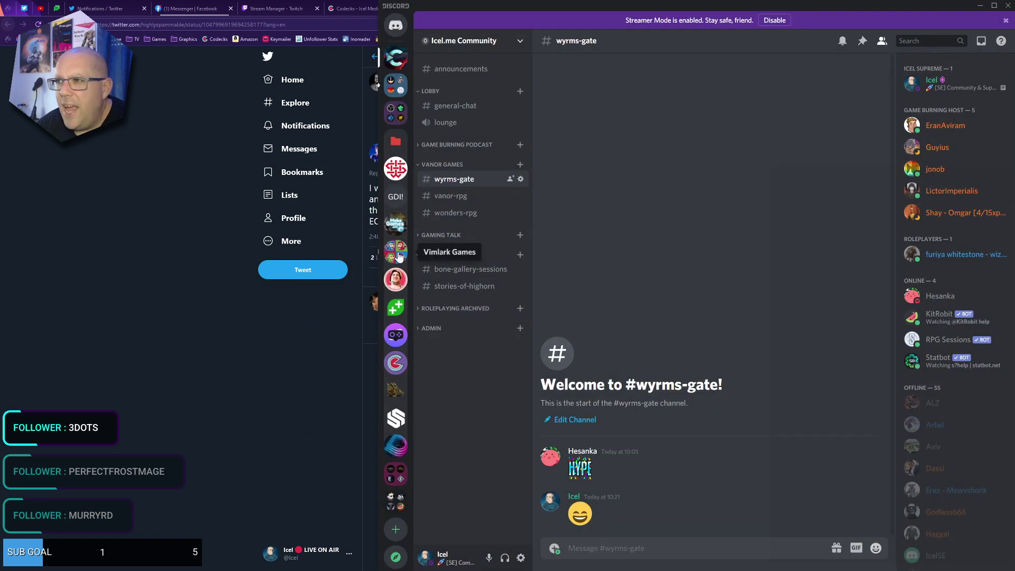
pyautogui.hotkey('alt', 'Tab')
pyautogui.hotkey('alt', 'Tab')
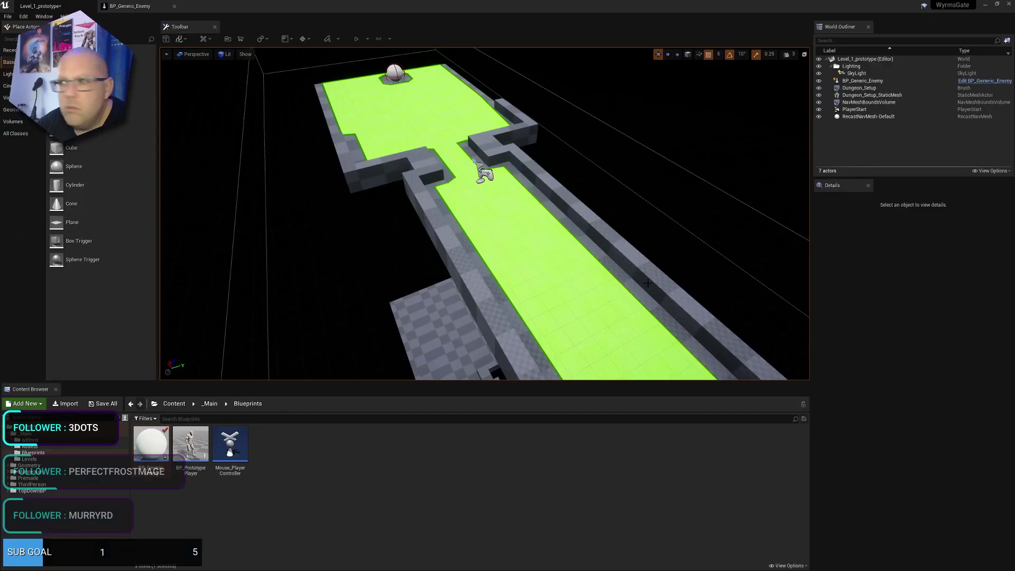
pyautogui.click(129, 6)
pyautogui.rightClick(504, 358)
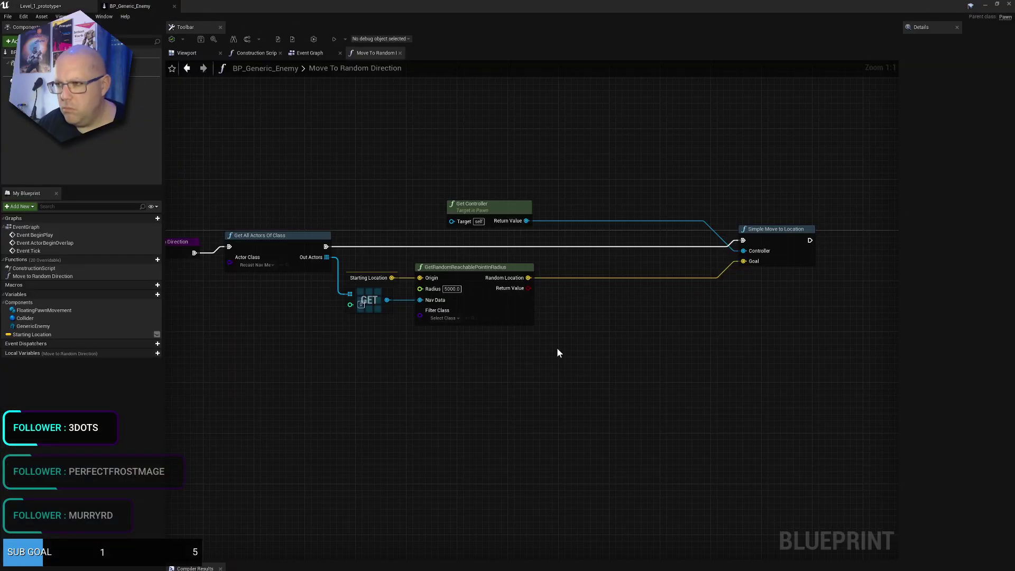
pyautogui.write('aimo')
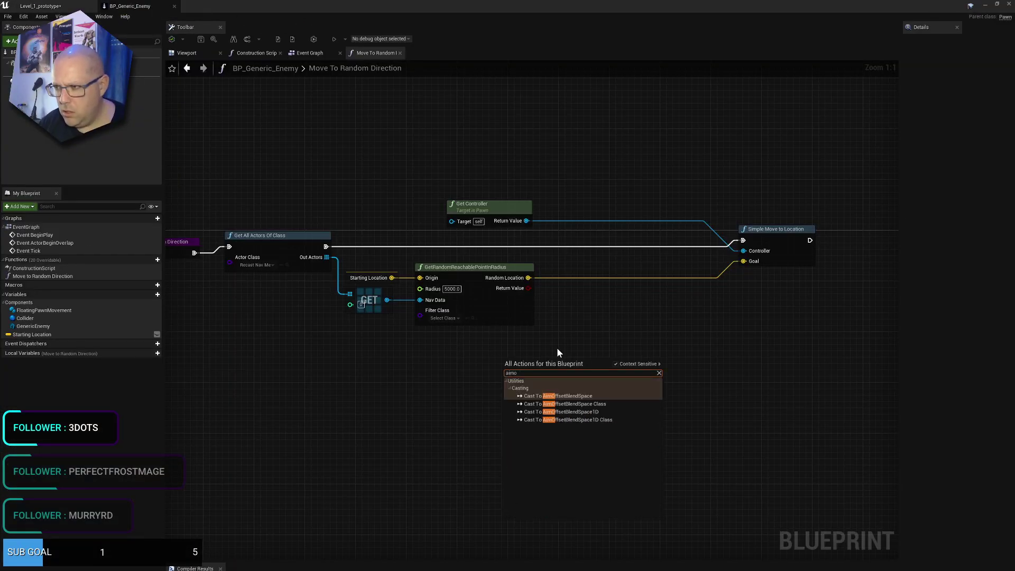
pyautogui.press('BackSpace')
pyautogui.press('BackSpace')
pyautogui.press('BackSpace')
pyautogui.press('BackSpace')
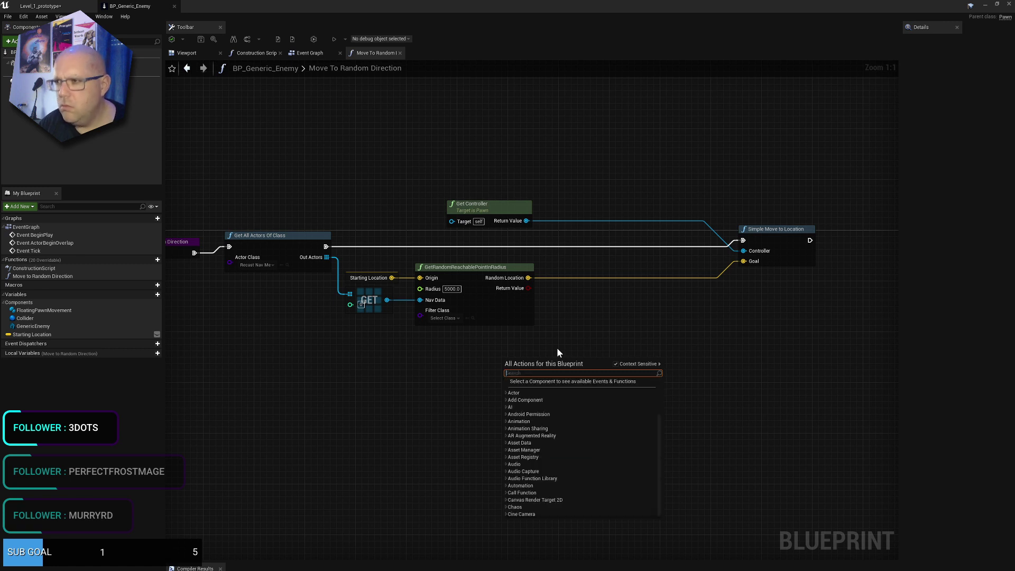
pyautogui.write('moveto')
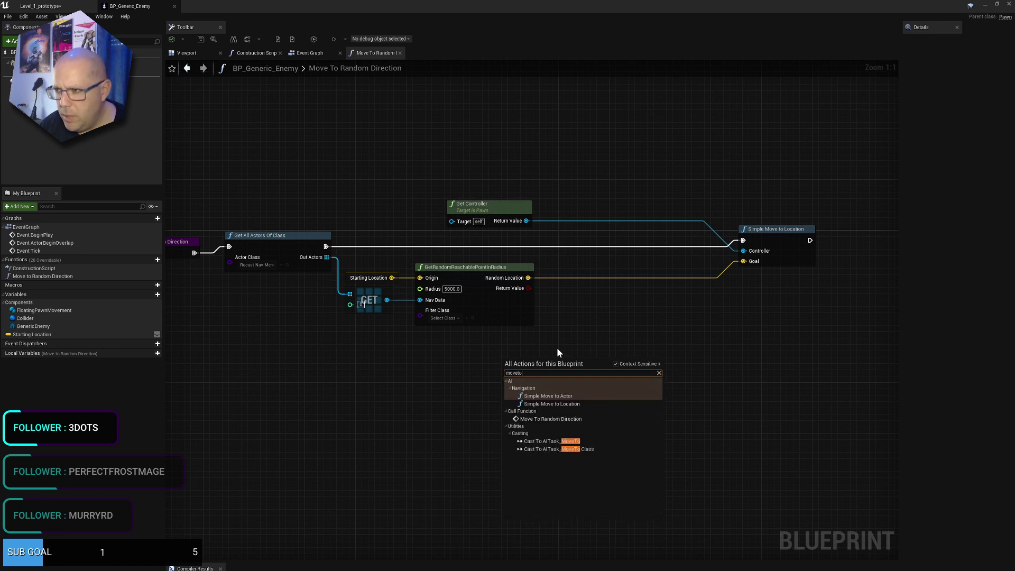
pyautogui.hotkey('ctrl', 'a')
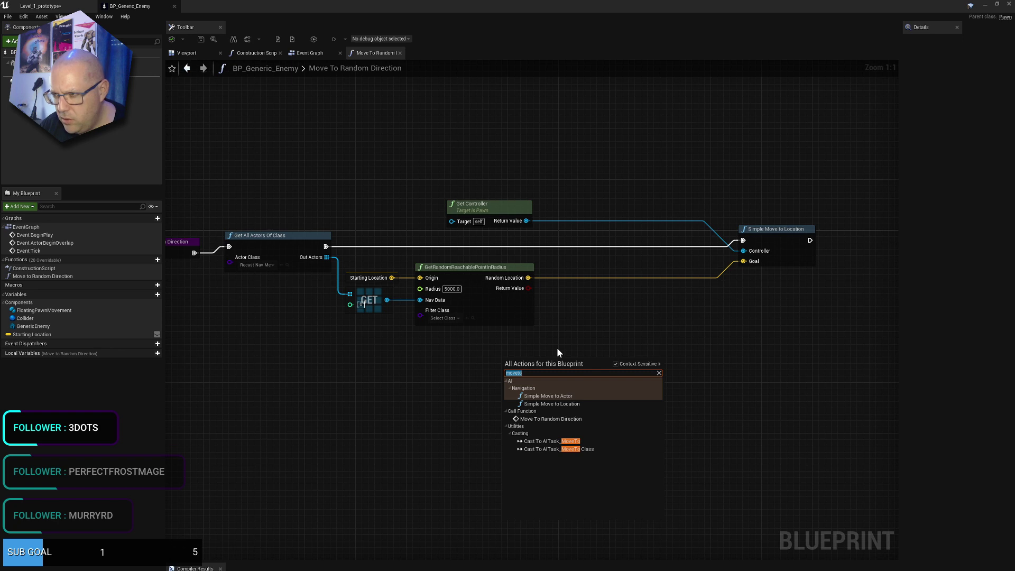
pyautogui.press('BackSpace')
pyautogui.press('Escape')
# - Return to the browser, close the tweet and open the Unity Forum result on random "Wander" AI using NavMesh
pyautogui.hotkey('alt', 'Tab')
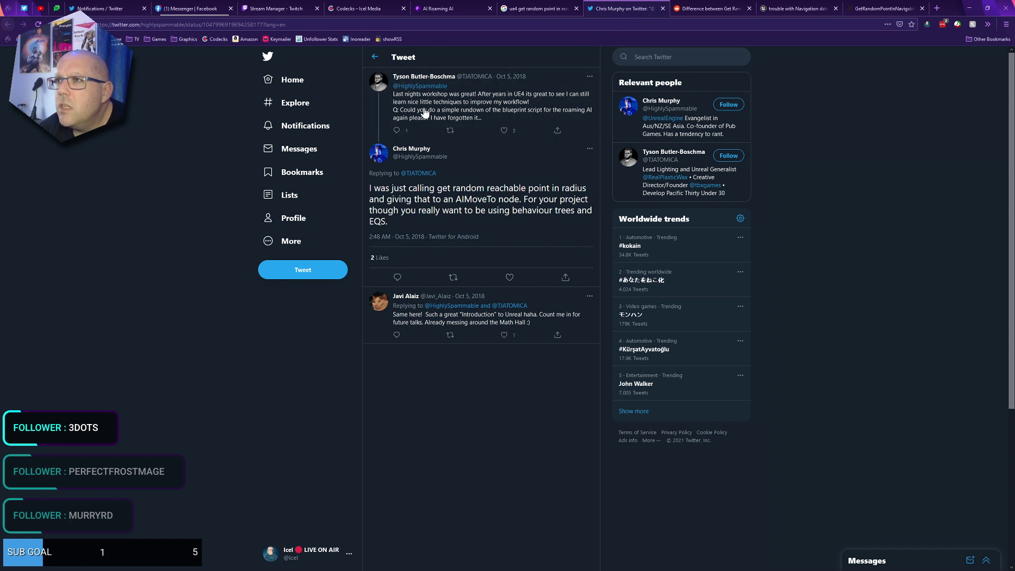
pyautogui.click(663, 9)
pyautogui.scroll(-1, 363, 292)
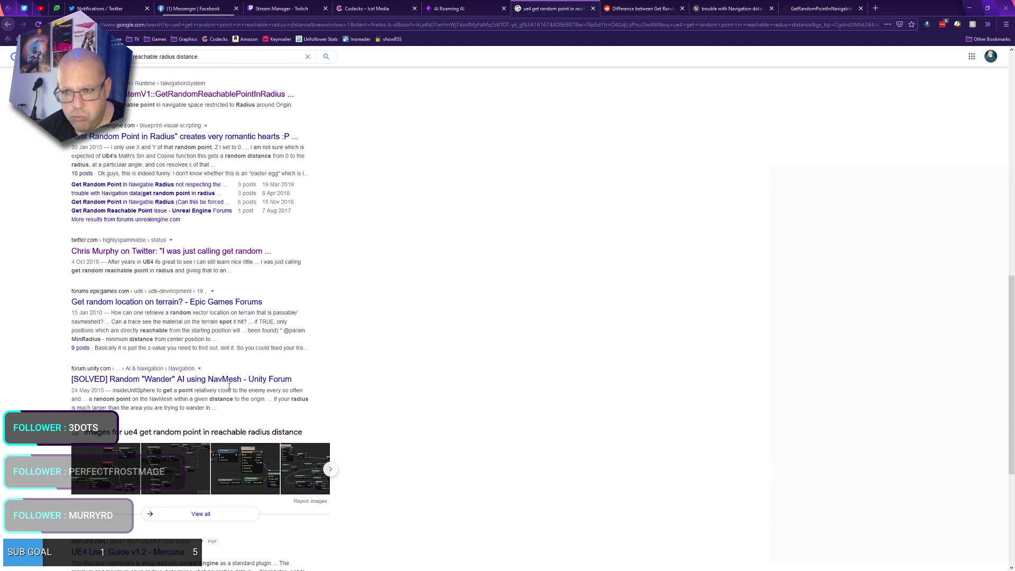
pyautogui.click(197, 380)
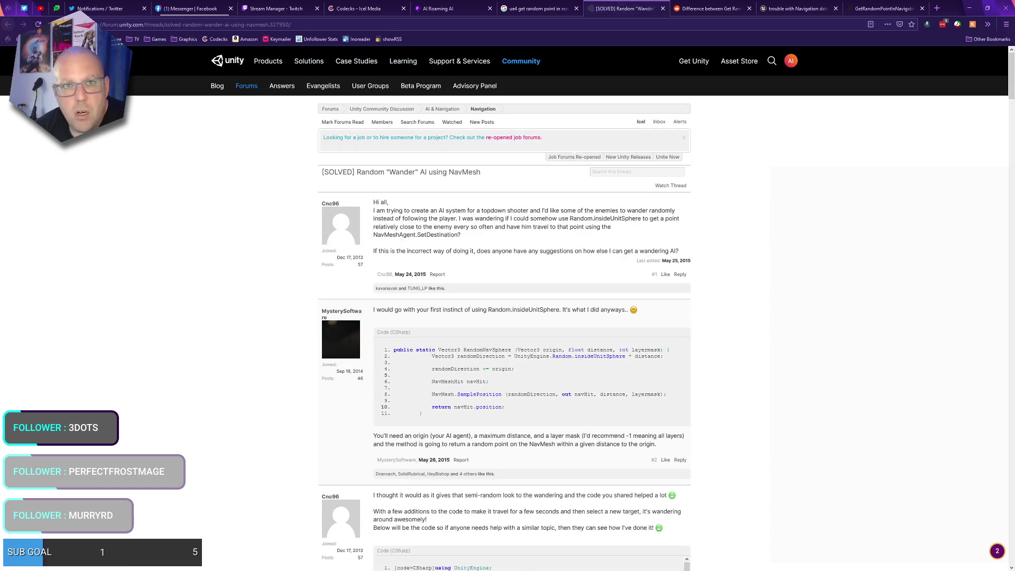
# - Switch to Unreal Editor and save the Level_1_prototype map
pyautogui.hotkey('alt', 'Tab')
pyautogui.click(42, 5)
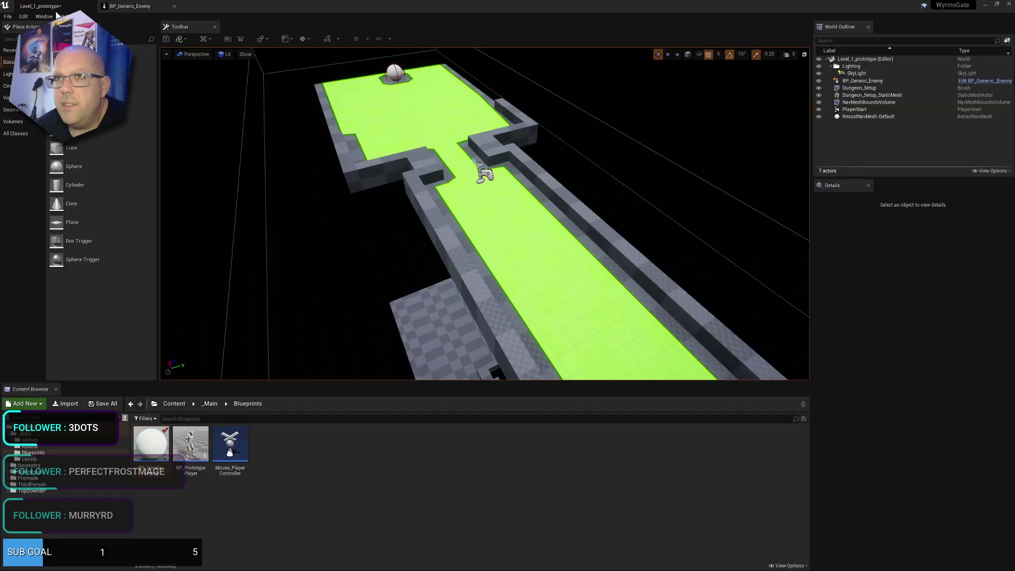
pyautogui.click(175, 43)
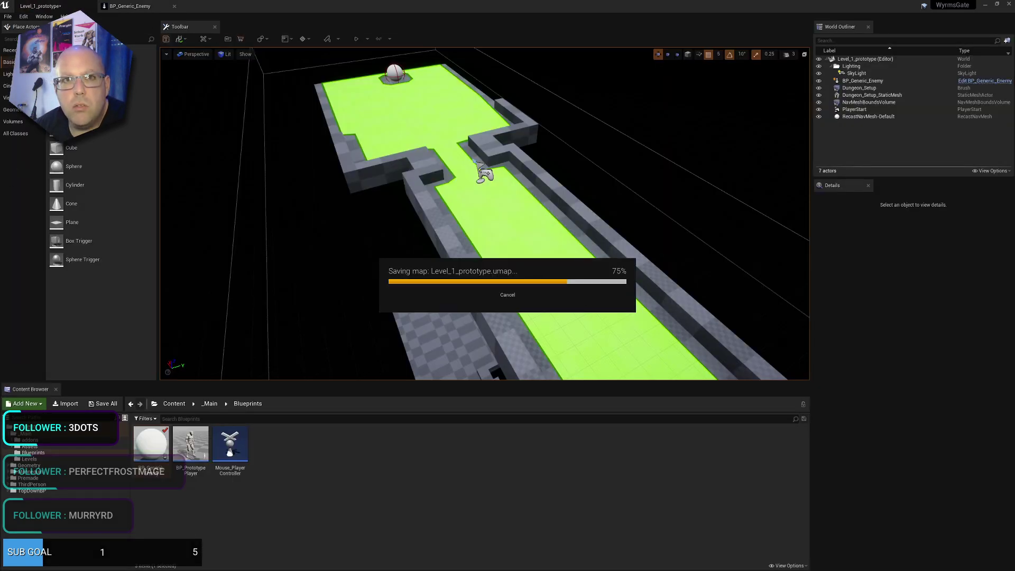
# - Switch to the browser, open the Codecks card "Mob free roam #AI" and review the AI Roaming AI flowchart in Whimsical
pyautogui.hotkey('alt', 'Tab')
pyautogui.click(364, 8)
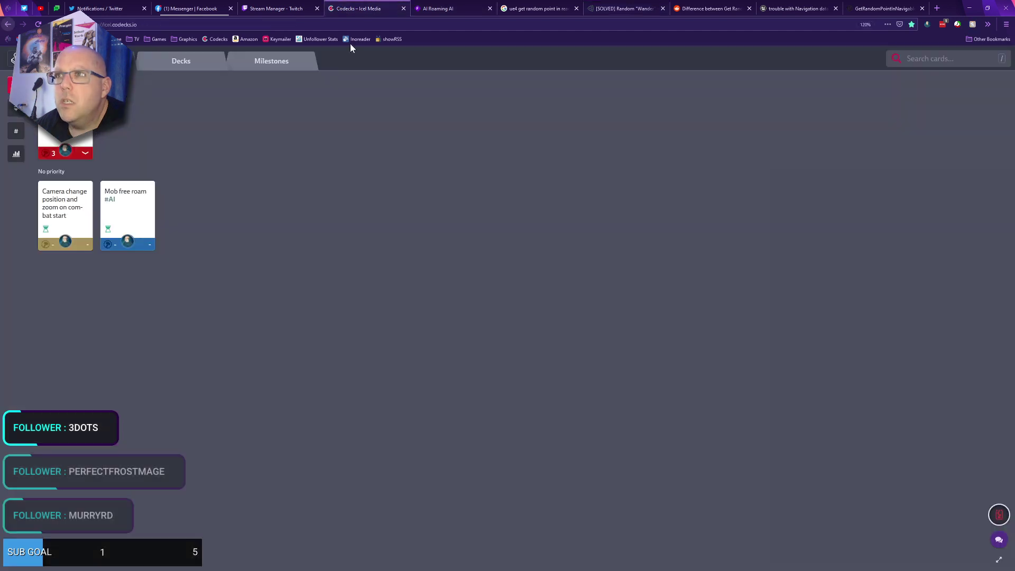
pyautogui.click(130, 195)
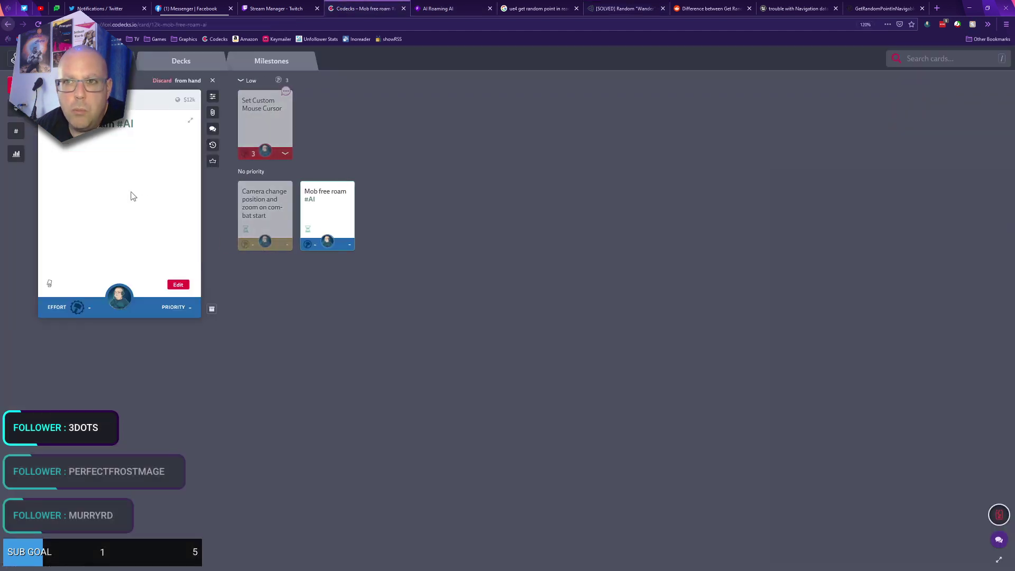
pyautogui.click(49, 284)
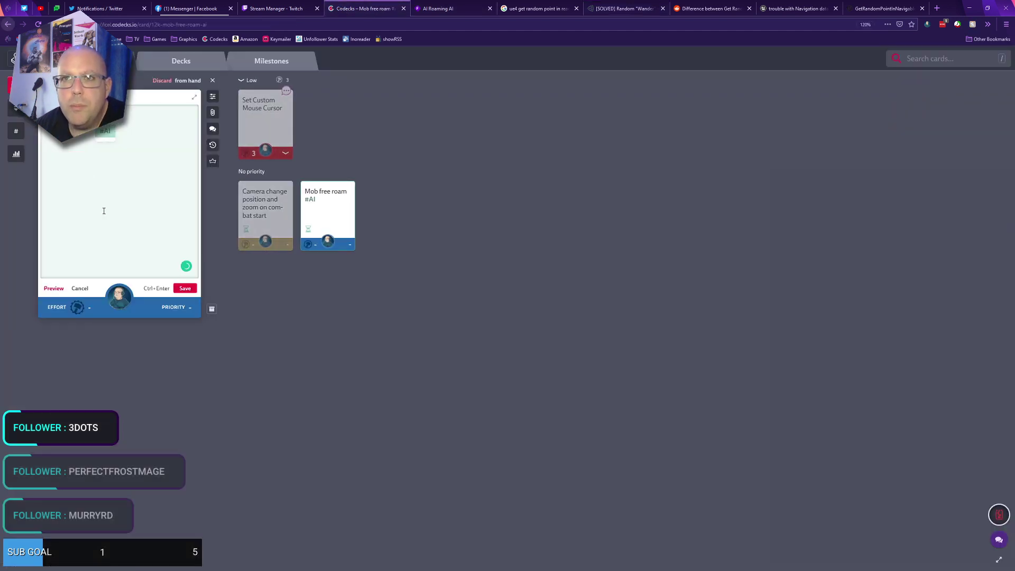
pyautogui.click(441, 14)
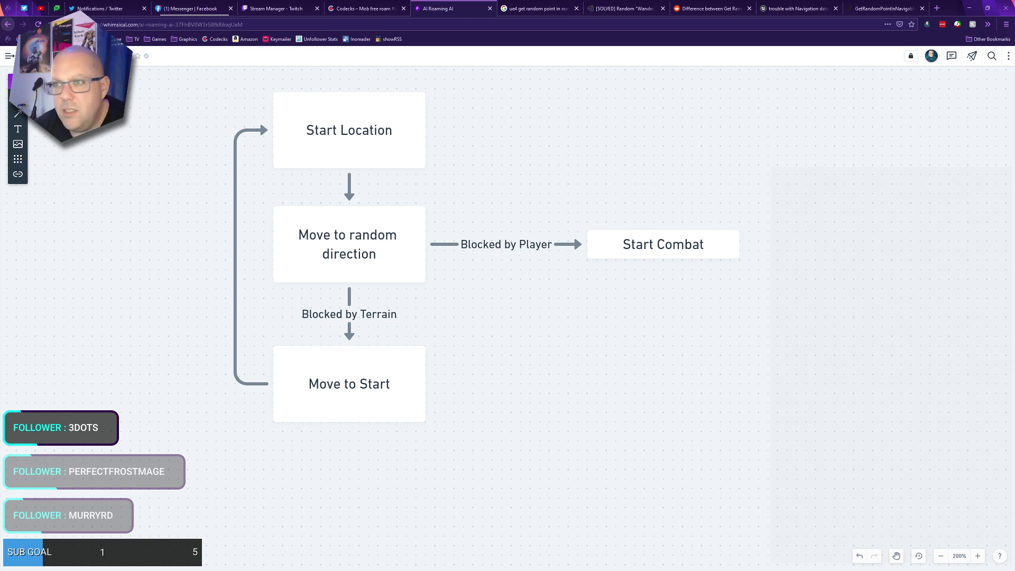
# - Return to Unreal Editor and play Level_1_prototype three times to compare the enemy's random destinations
pyautogui.hotkey('alt', 'Tab')
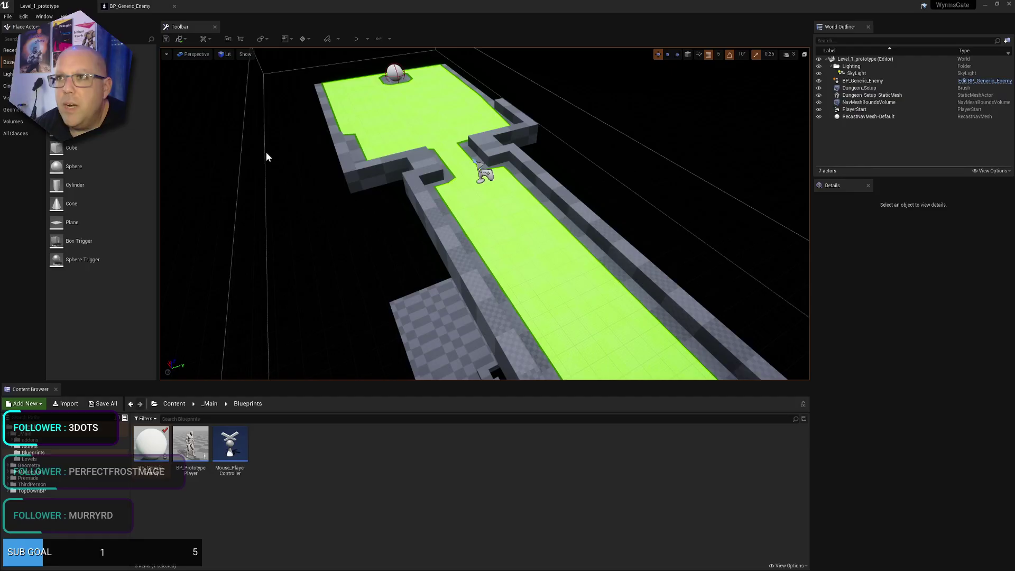
pyautogui.click(357, 38)
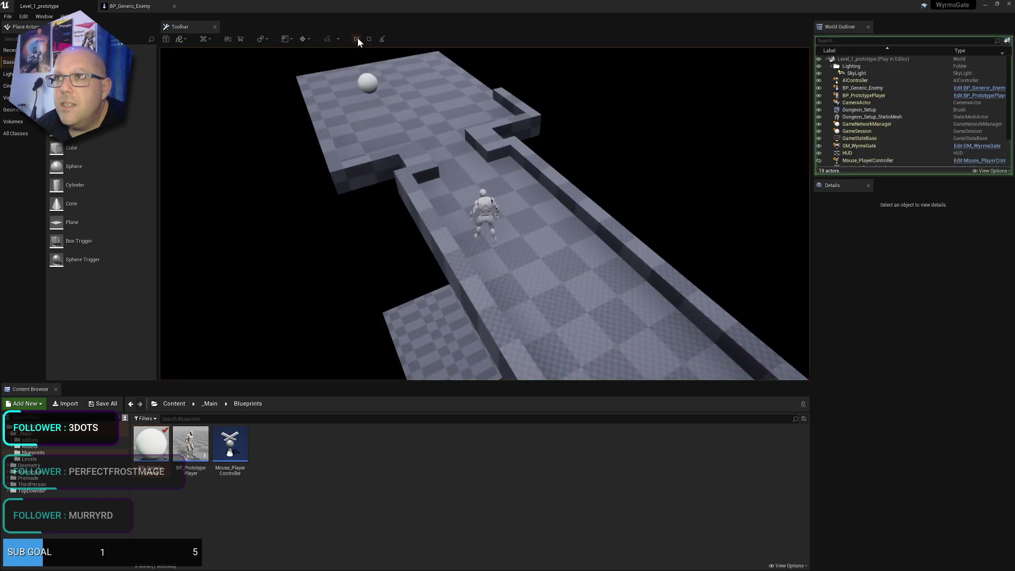
pyautogui.click(370, 39)
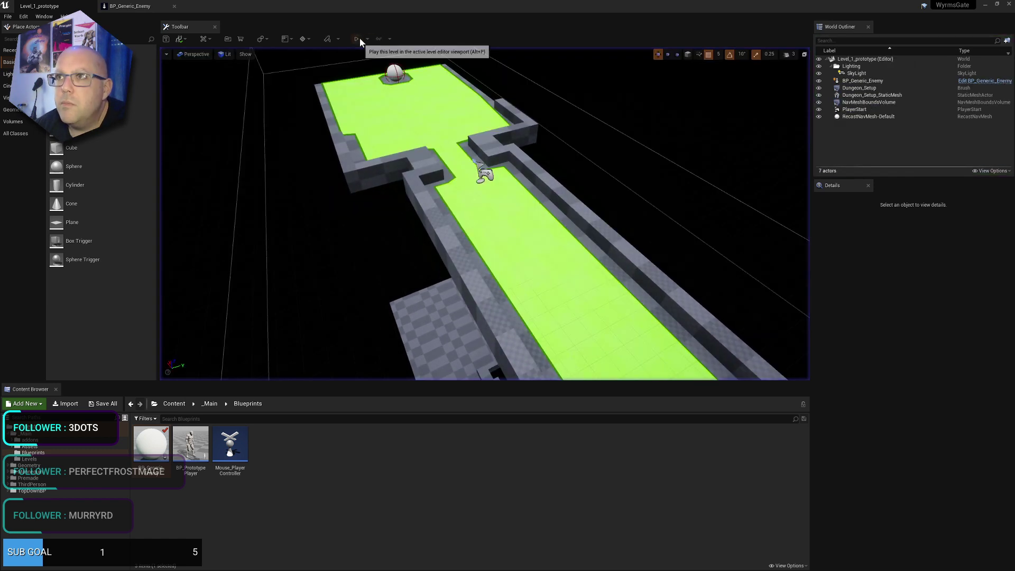
pyautogui.click(358, 39)
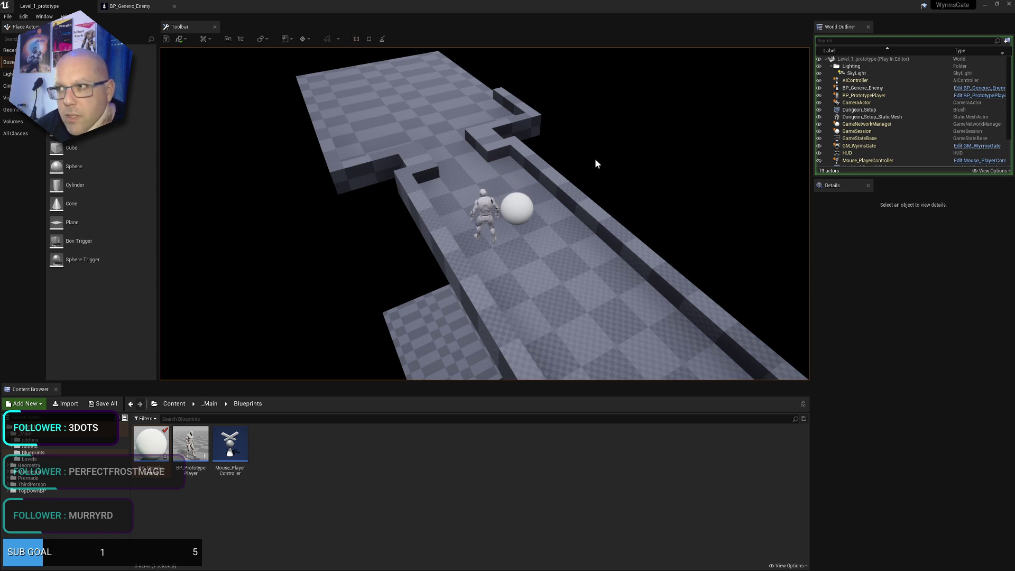
pyautogui.click(369, 38)
pyautogui.click(354, 39)
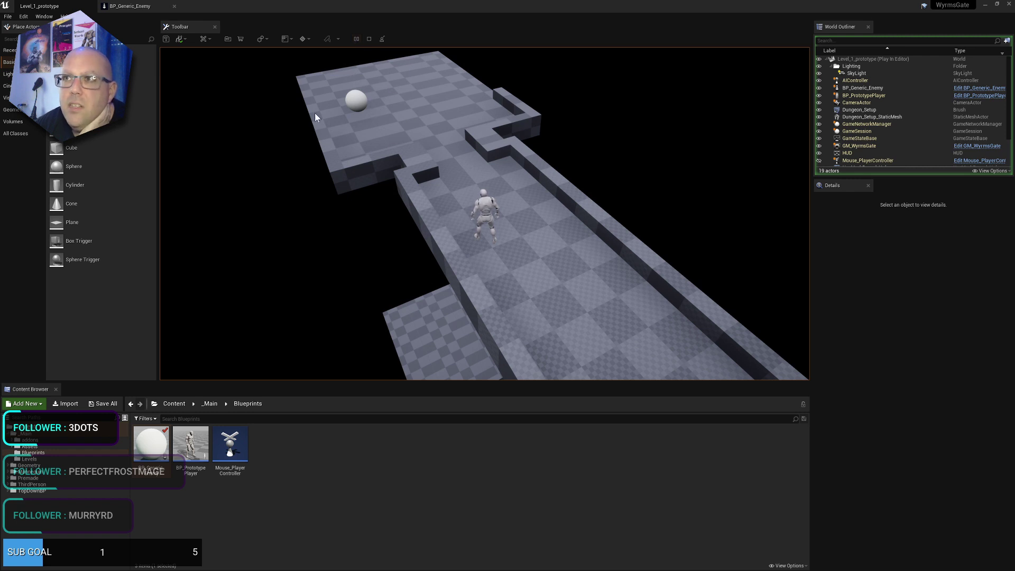
pyautogui.click(369, 38)
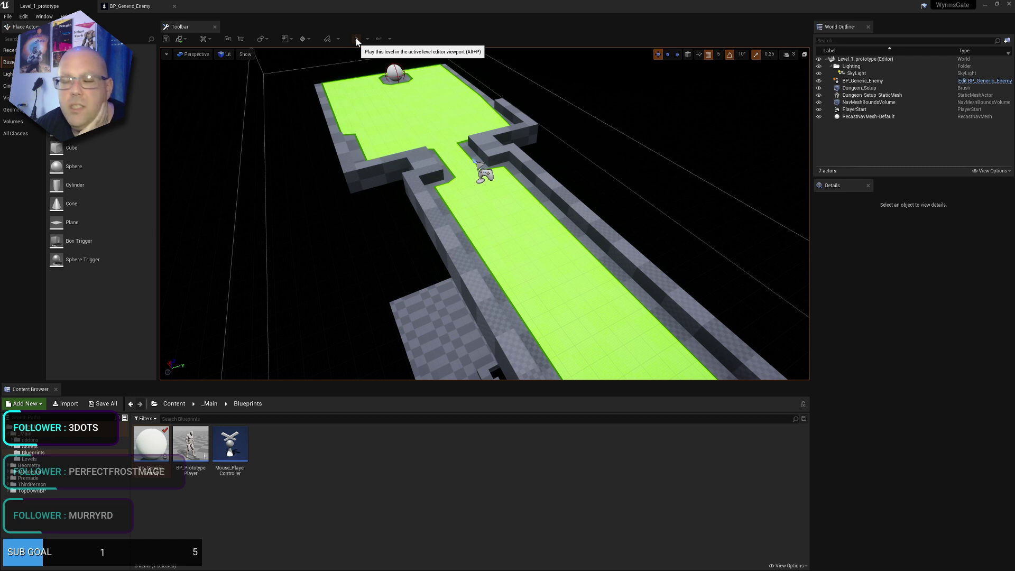
# - In BP_Generic_Enemy, set the FloatingPawnMovement component's Velocity to X 1.0 and Y 1.0
pyautogui.hotkey('ctrl', 'Tab')
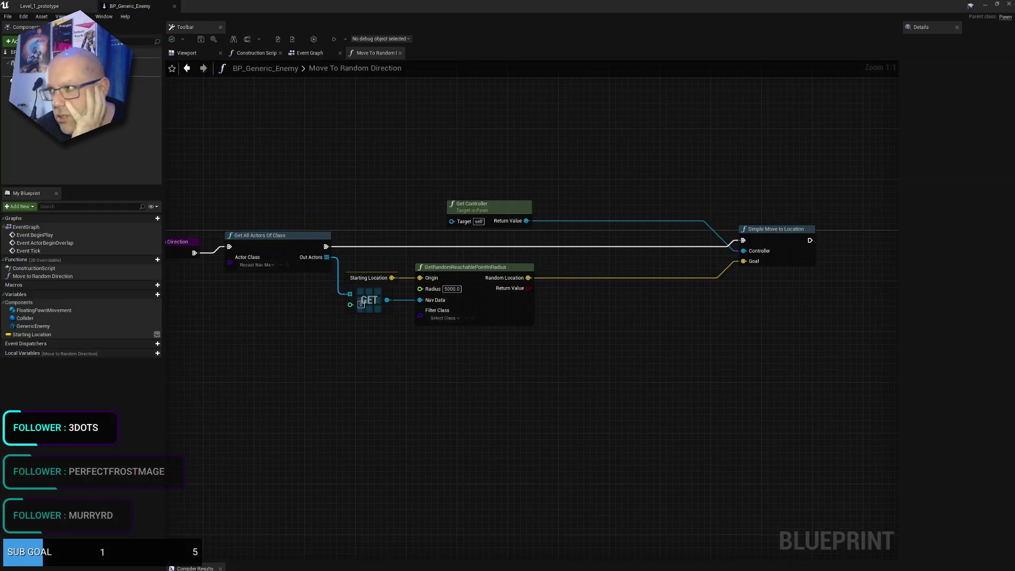
pyautogui.moveTo(666, 306); pyautogui.dragTo(650, 314, button='right')
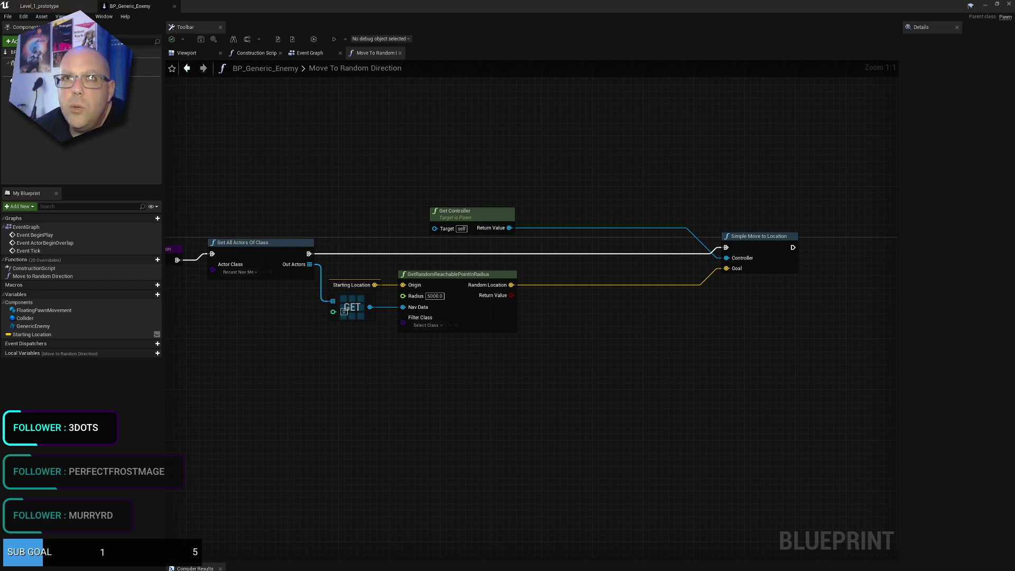
pyautogui.click(140, 82)
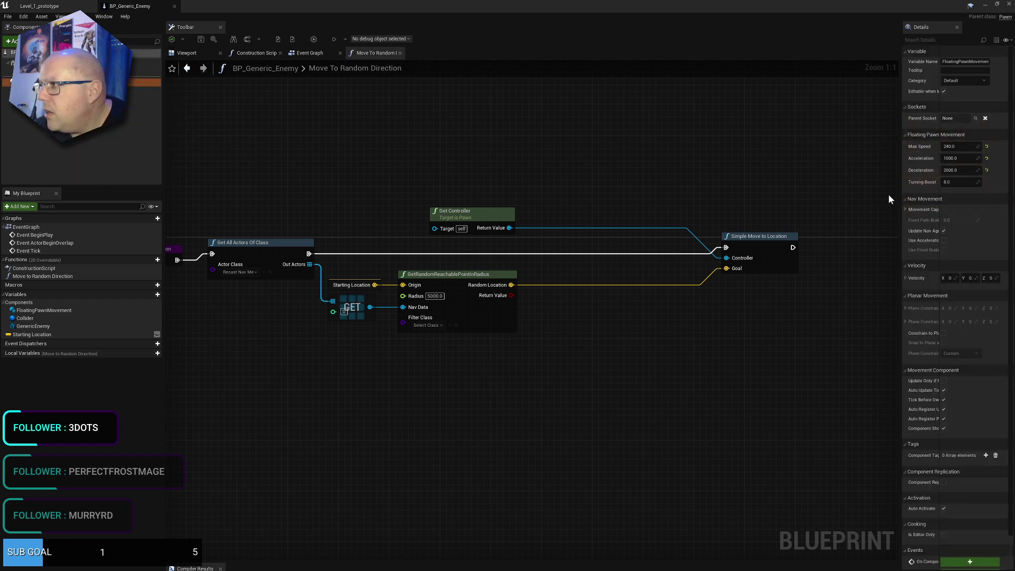
pyautogui.moveTo(901, 159); pyautogui.dragTo(862, 160)
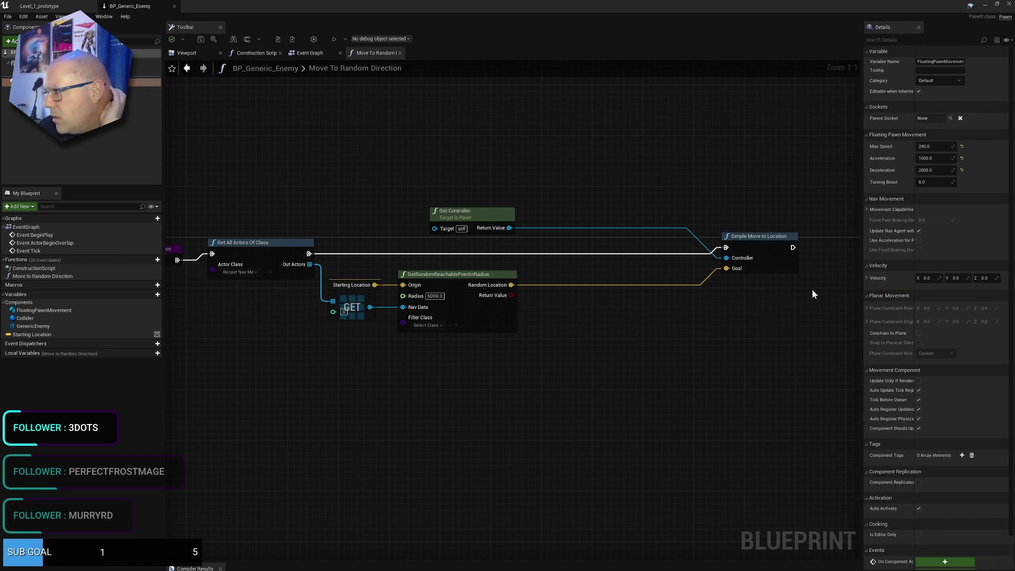
pyautogui.click(928, 278)
pyautogui.write('1')
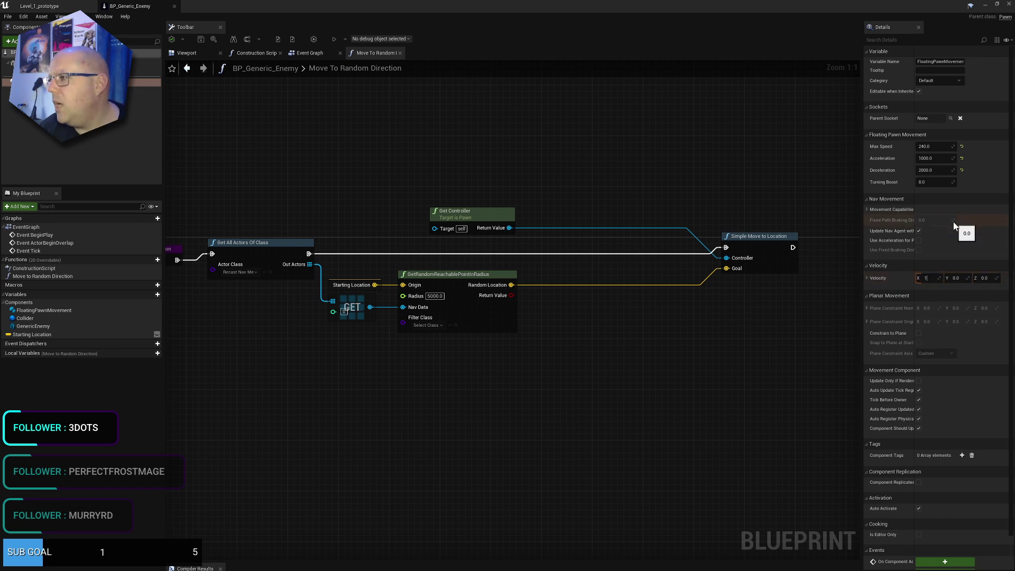
pyautogui.press('Tab')
pyautogui.write('1')
pyautogui.press('Tab')
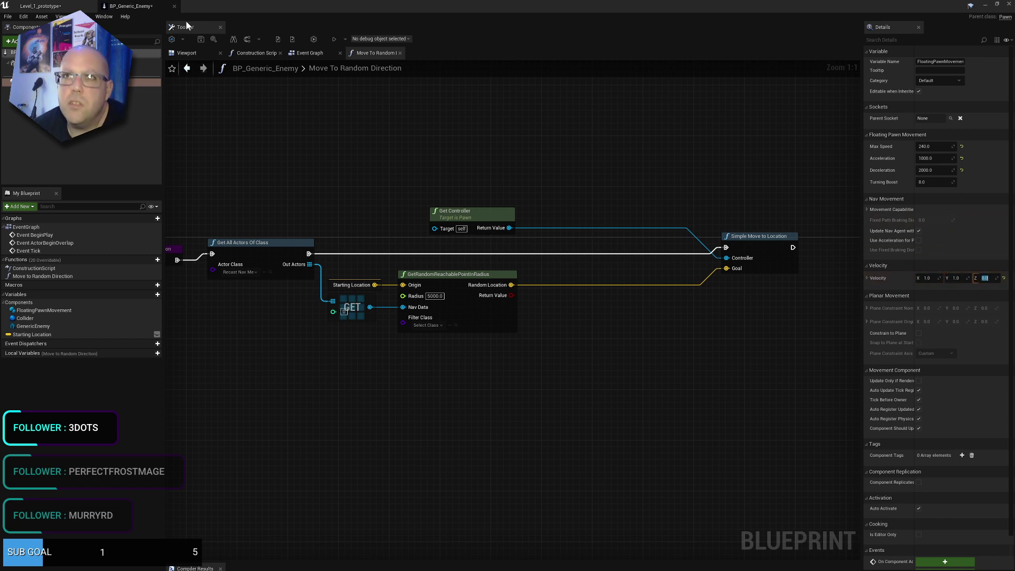
pyautogui.press('Return')
# - Play Level_1_prototype six times to check how the enemy roams with the changed velocity
pyautogui.click(51, 6)
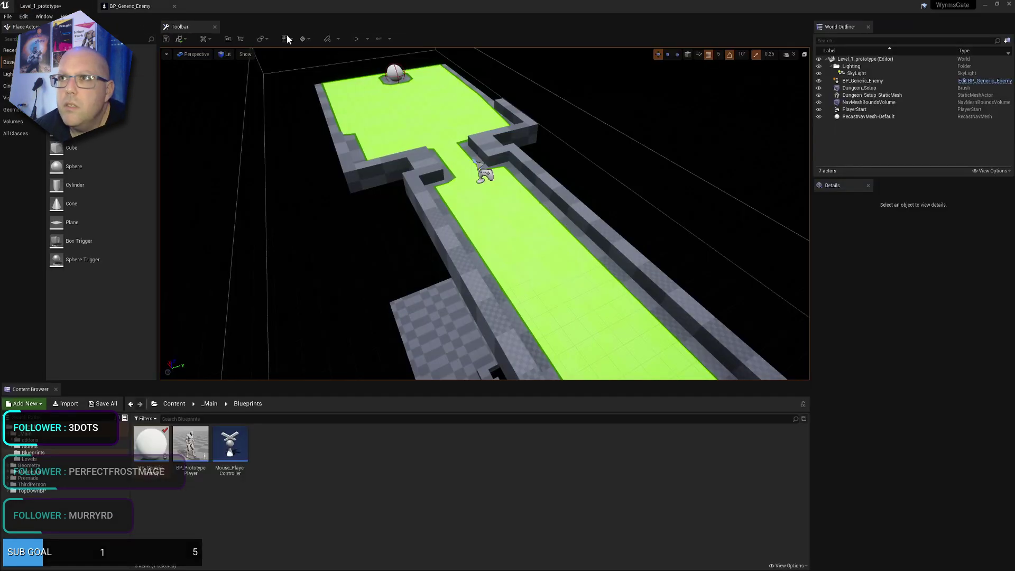
pyautogui.click(358, 38)
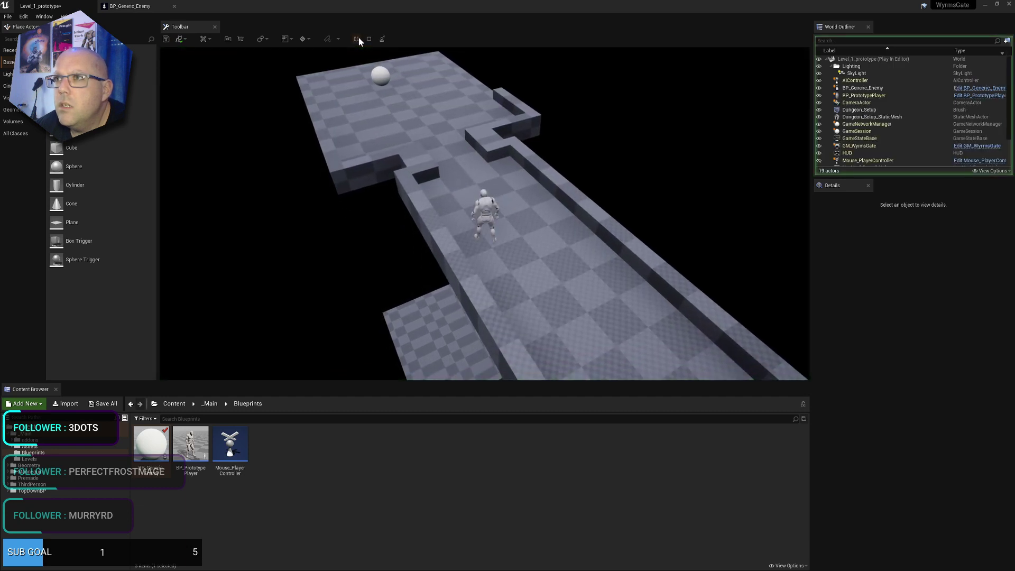
pyautogui.click(369, 40)
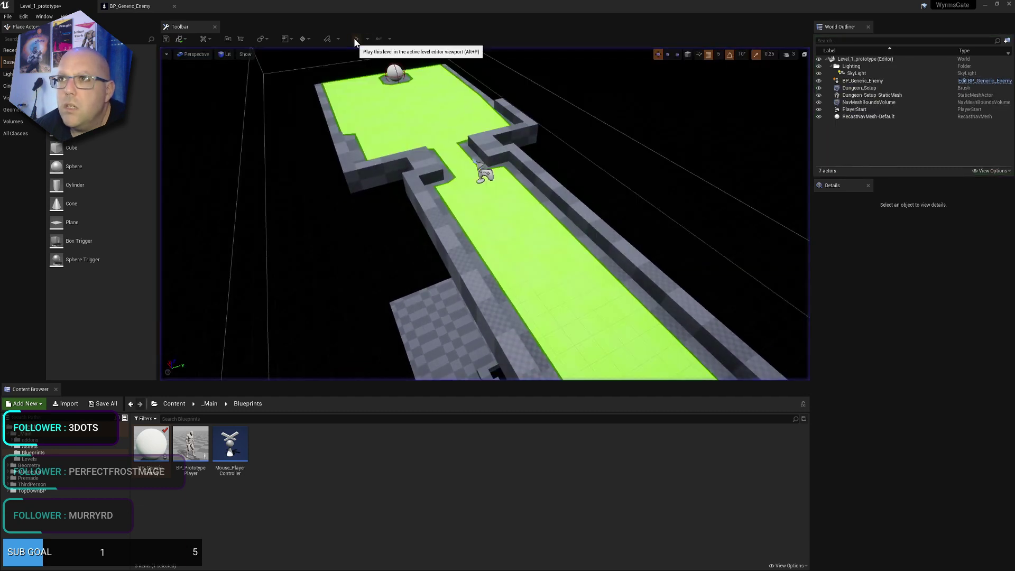
pyautogui.click(356, 39)
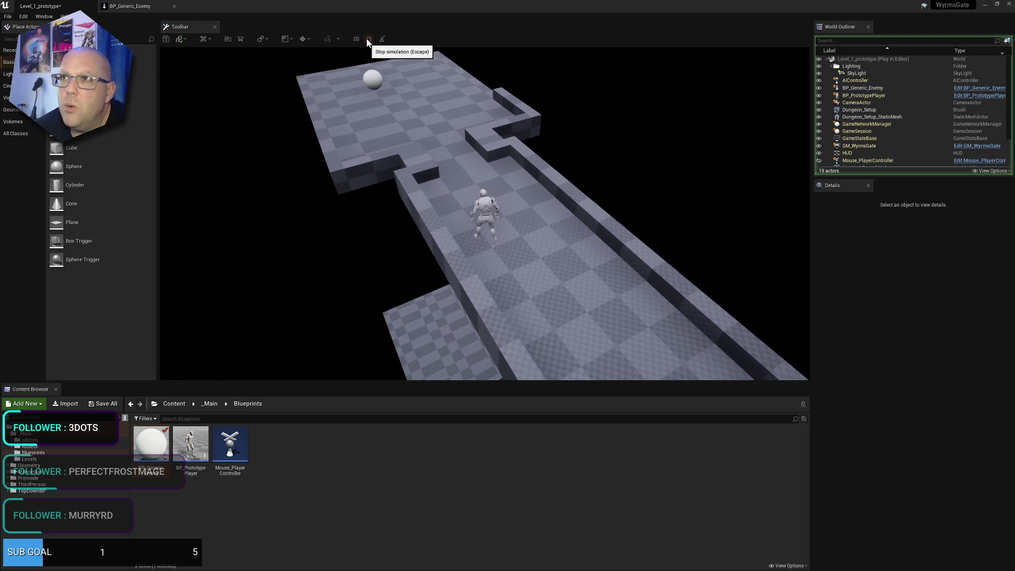
pyautogui.click(366, 40)
pyautogui.click(354, 37)
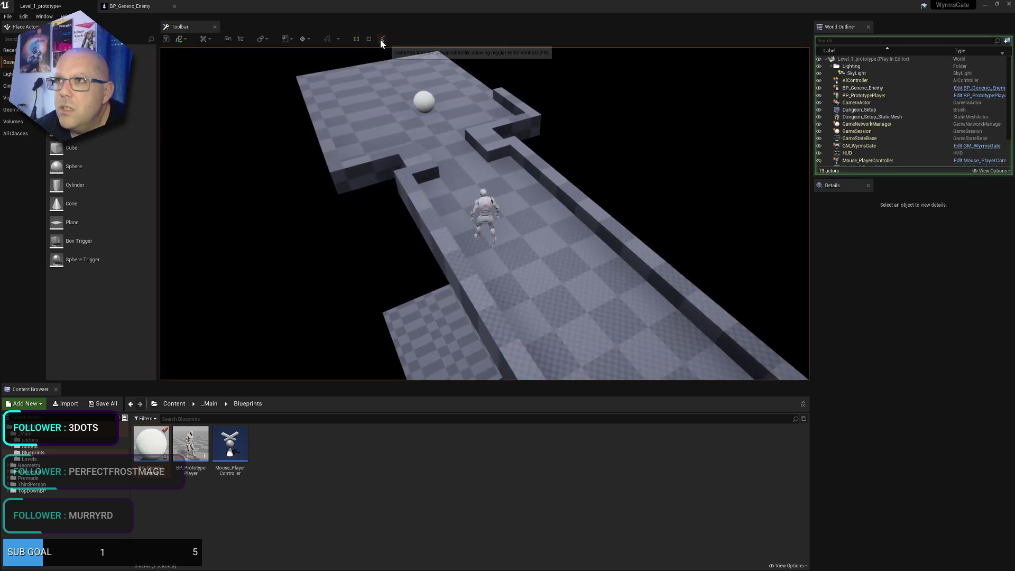
pyautogui.click(359, 37)
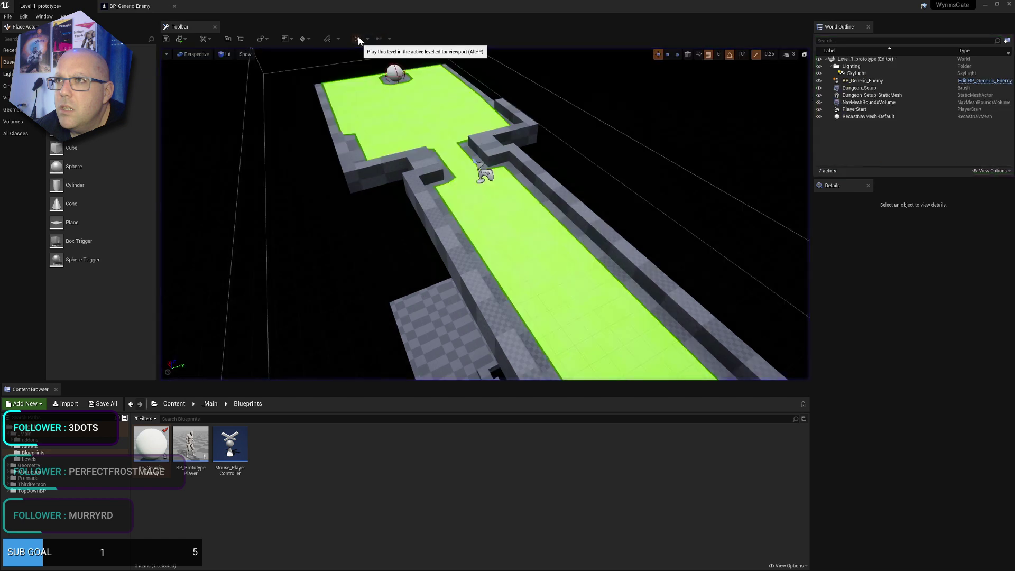
pyautogui.click(358, 36)
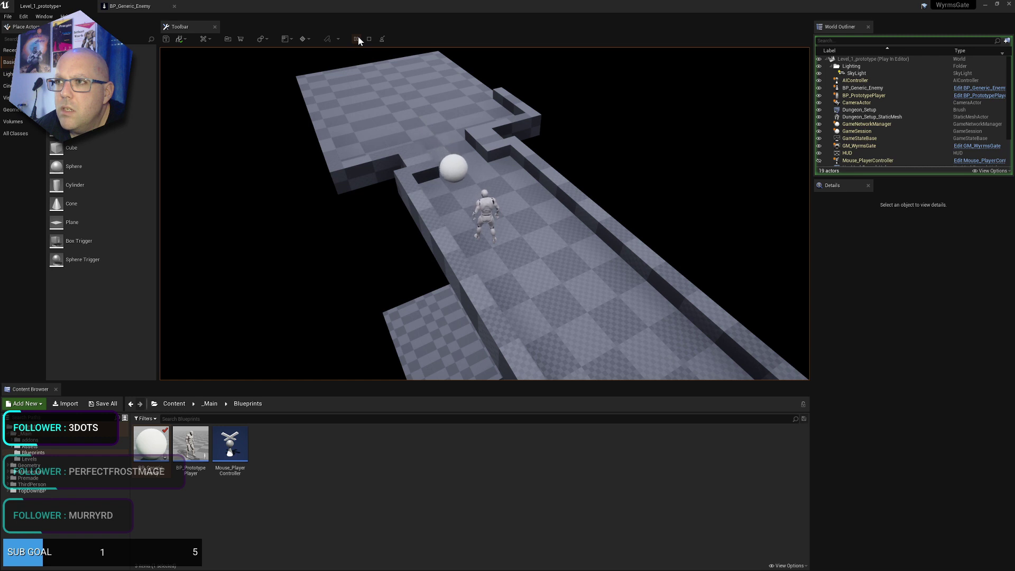
pyautogui.click(370, 38)
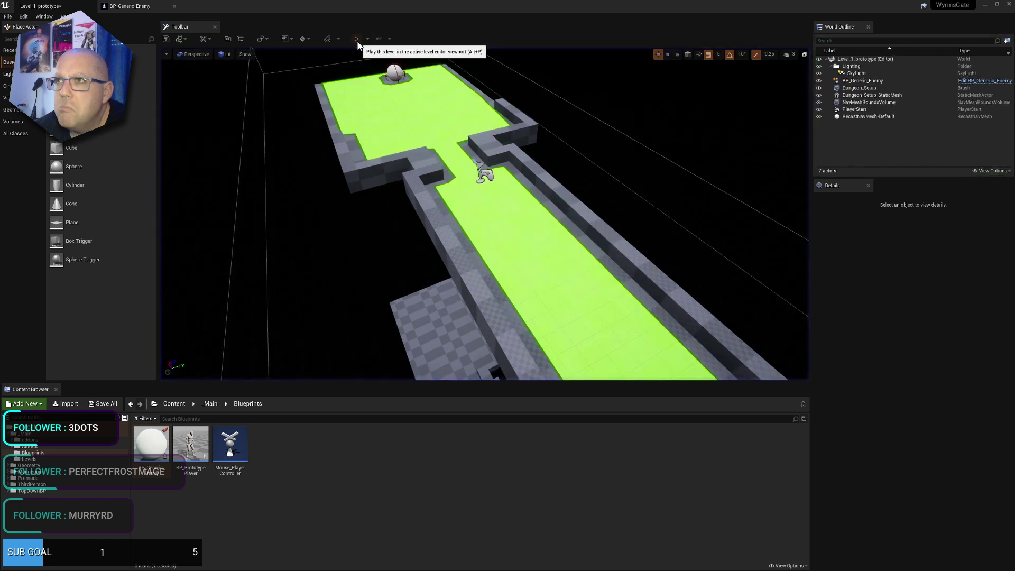
pyautogui.click(357, 39)
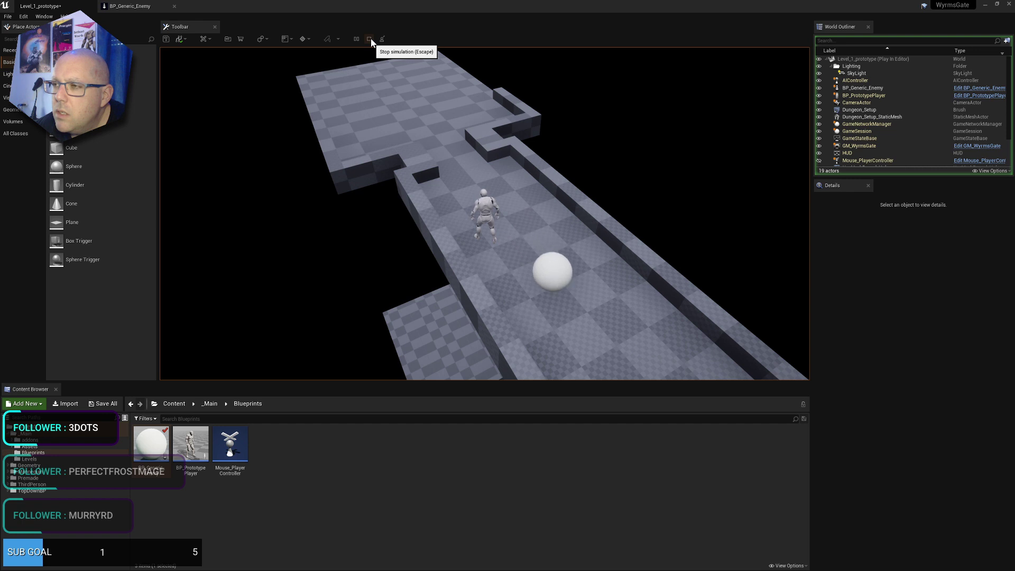
pyautogui.click(370, 40)
pyautogui.click(359, 39)
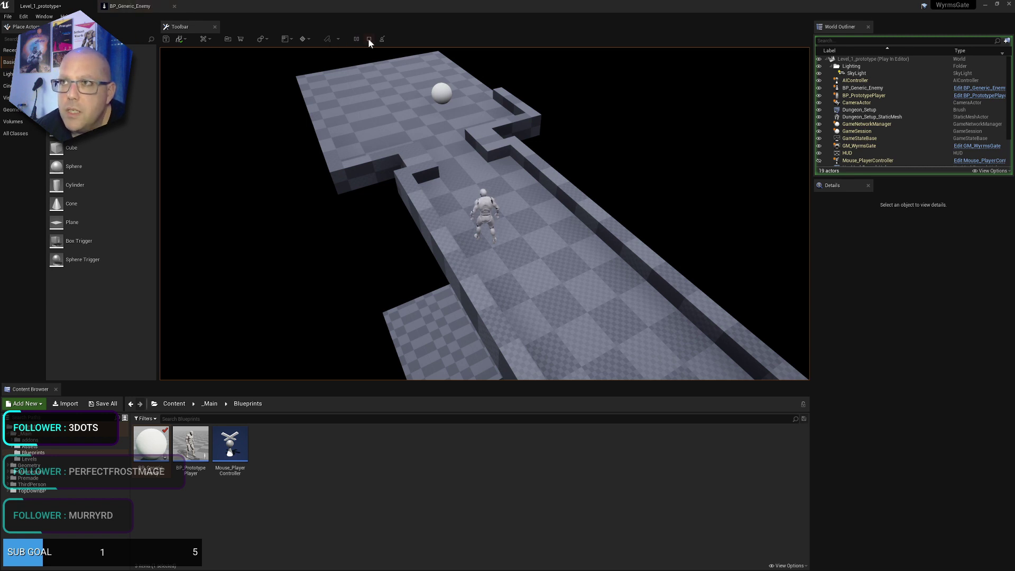
pyautogui.click(369, 39)
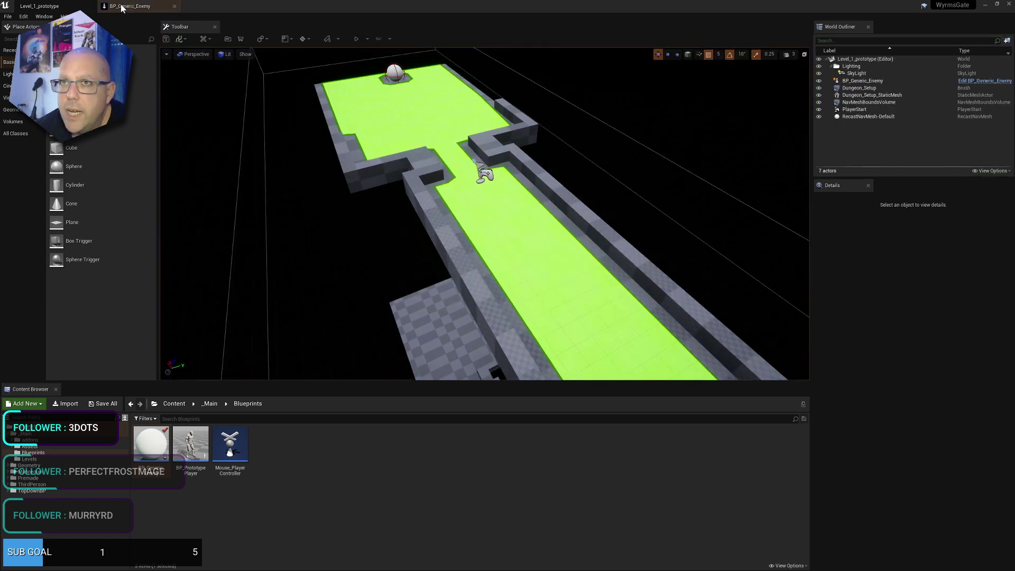
# - In BP_Generic_Enemy, reset the FloatingPawnMovement velocity to 0, enable Constrain to Plane with the axis setting Z, and compile
pyautogui.click(121, 6)
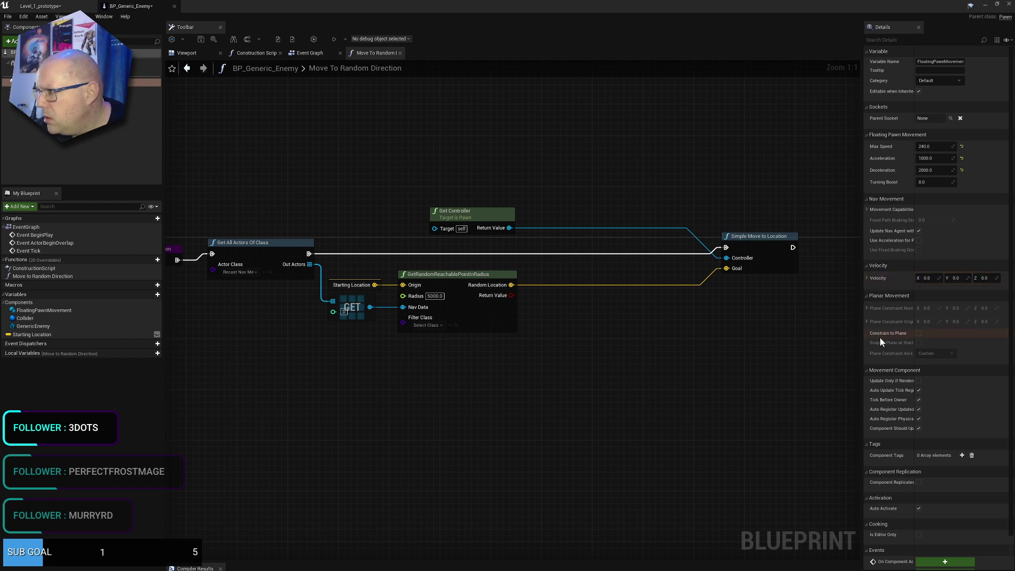
pyautogui.click(920, 333)
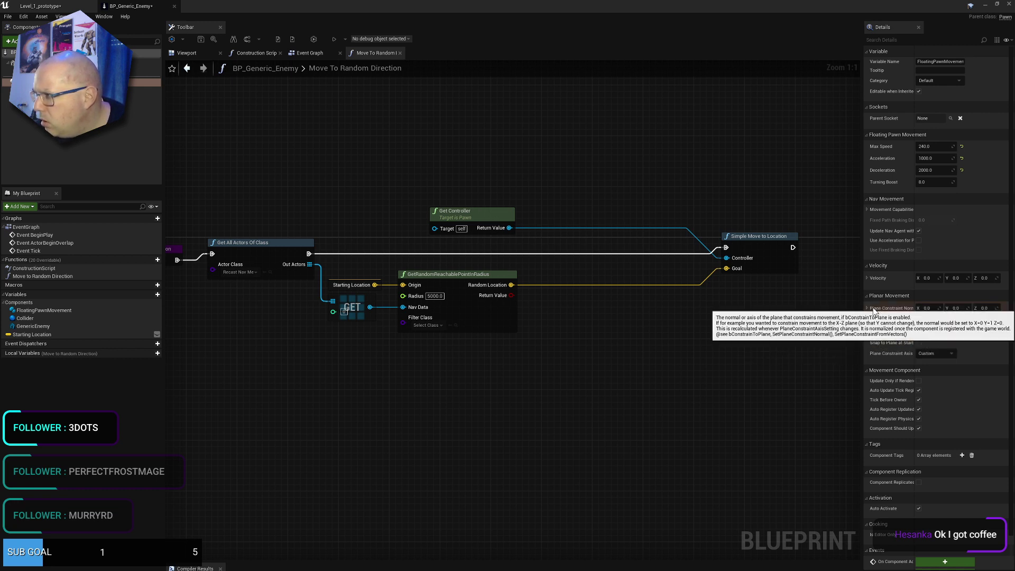
pyautogui.moveTo(862, 309); pyautogui.dragTo(795, 310)
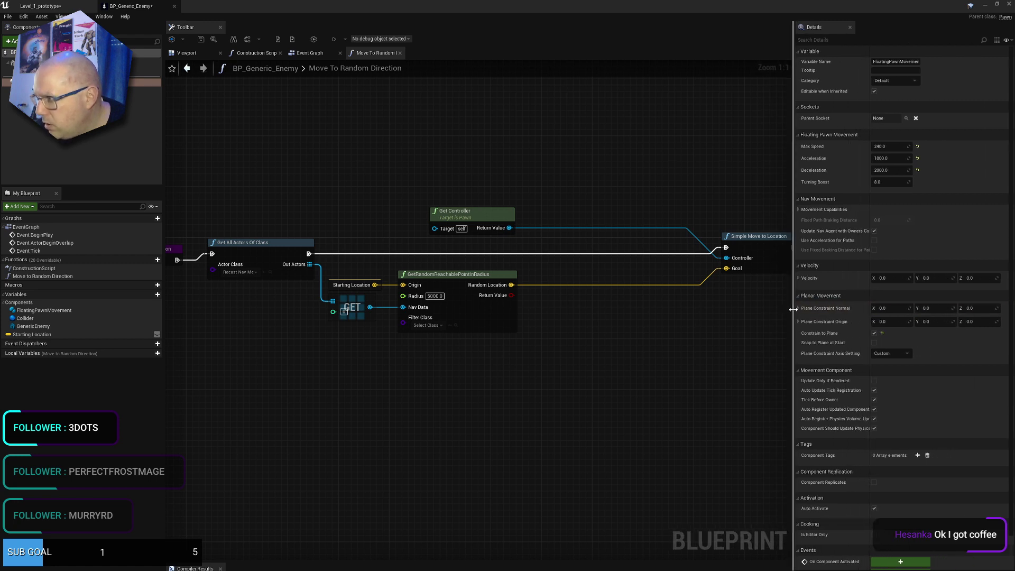
pyautogui.click(893, 353)
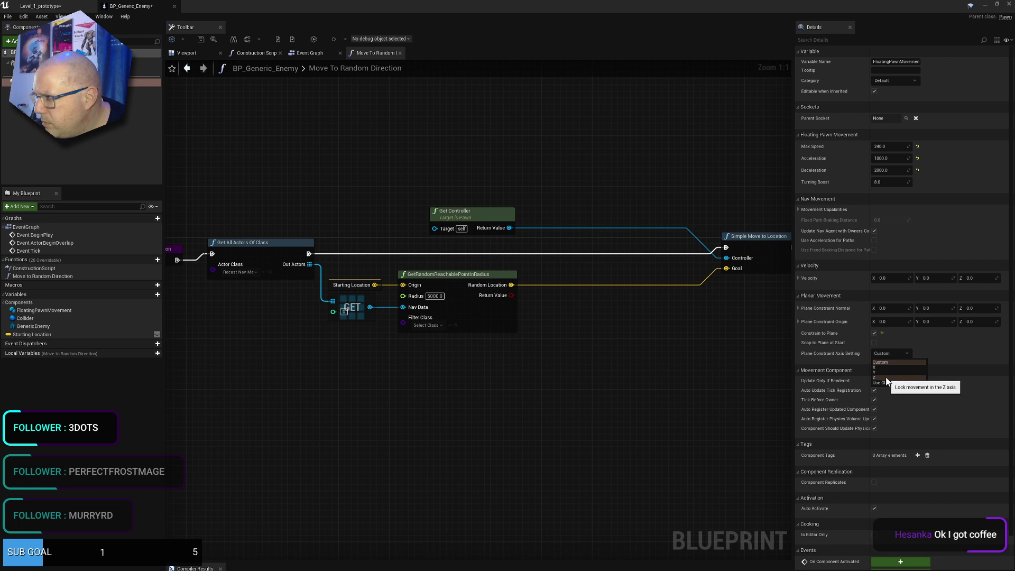
pyautogui.click(887, 378)
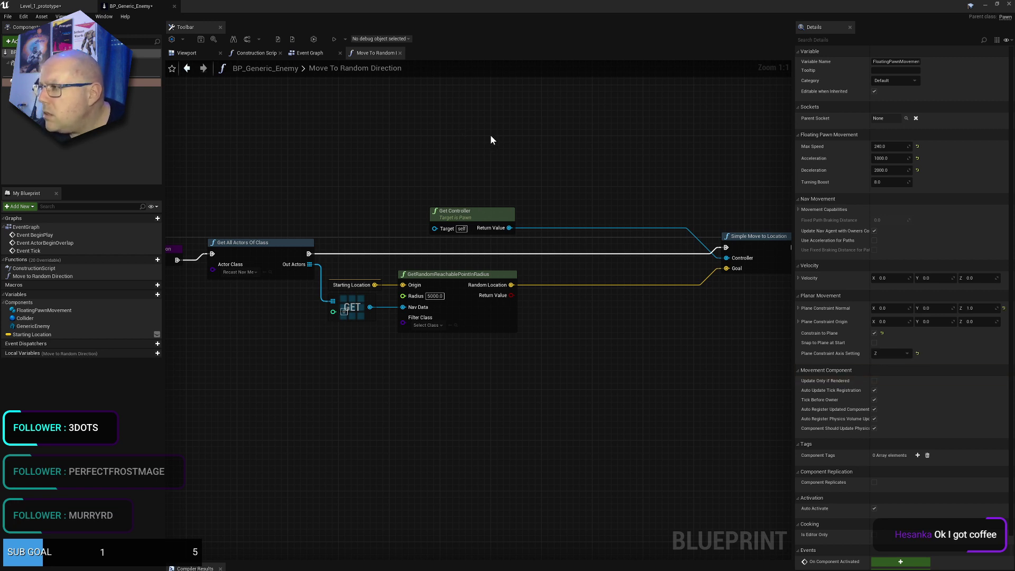
pyautogui.click(175, 41)
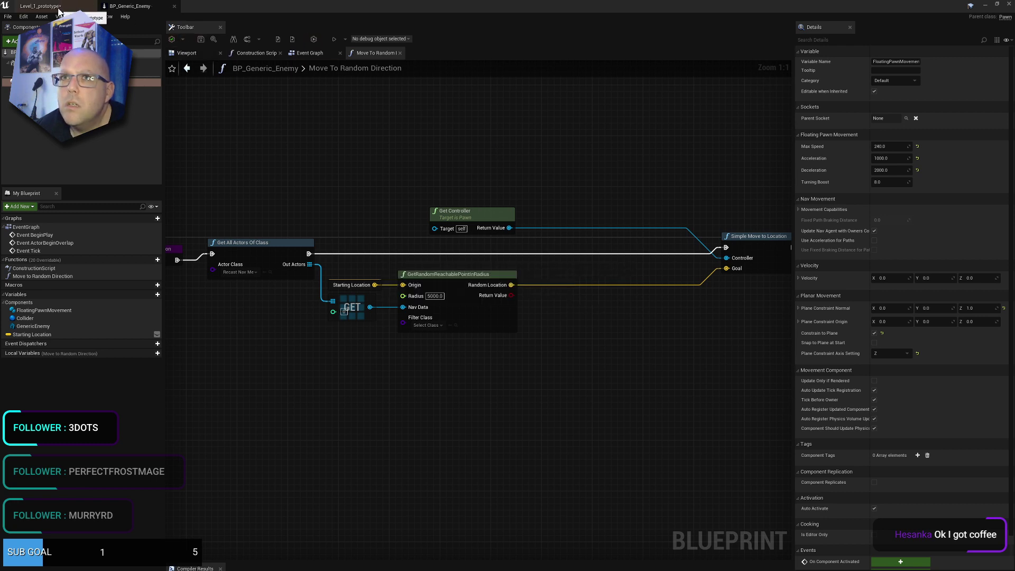
# - Play Level_1_prototype four times to check the enemy's roaming with movement locked in the Z axis
pyautogui.click(59, 9)
pyautogui.click(355, 38)
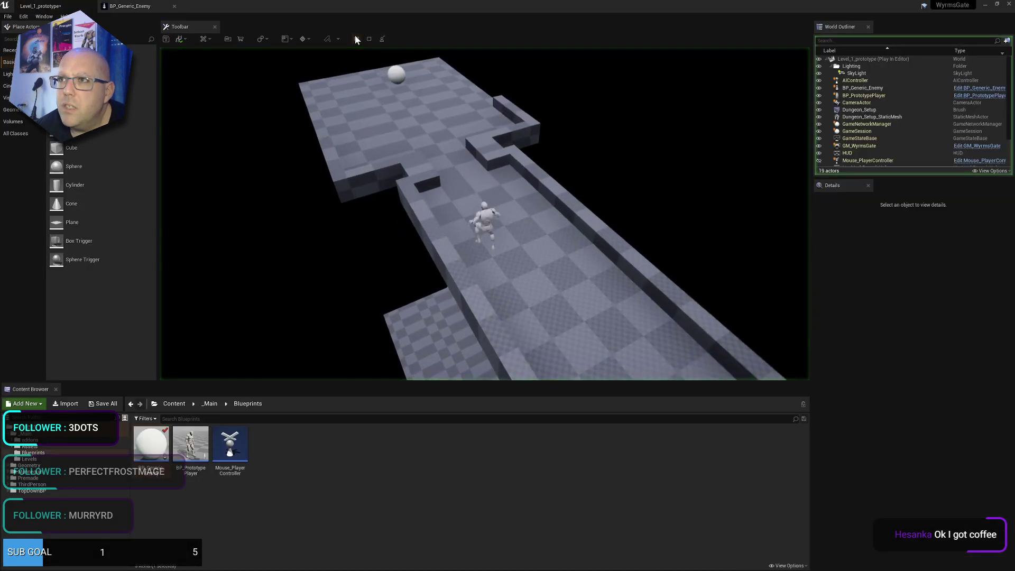
pyautogui.press('Escape')
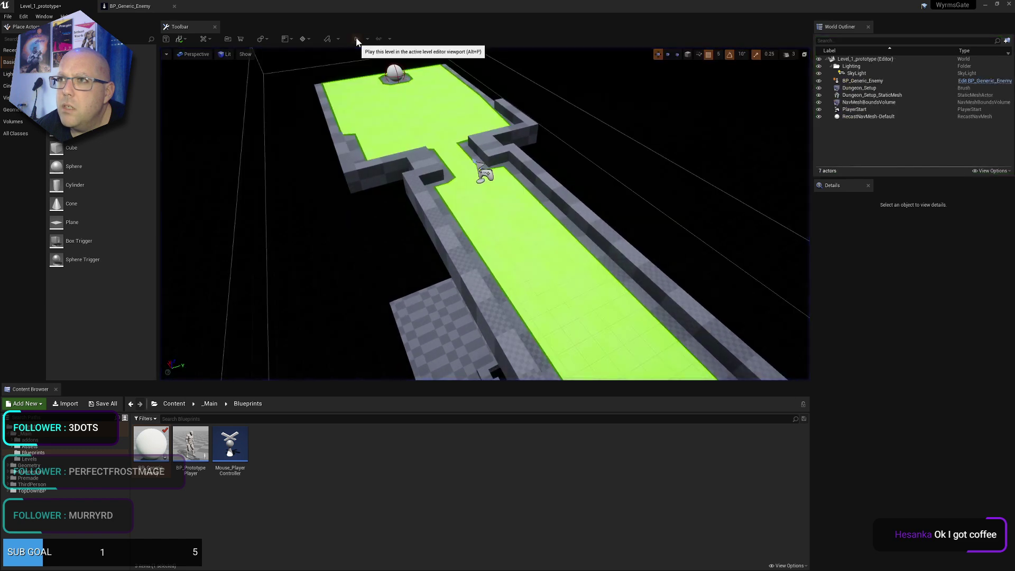
pyautogui.click(357, 39)
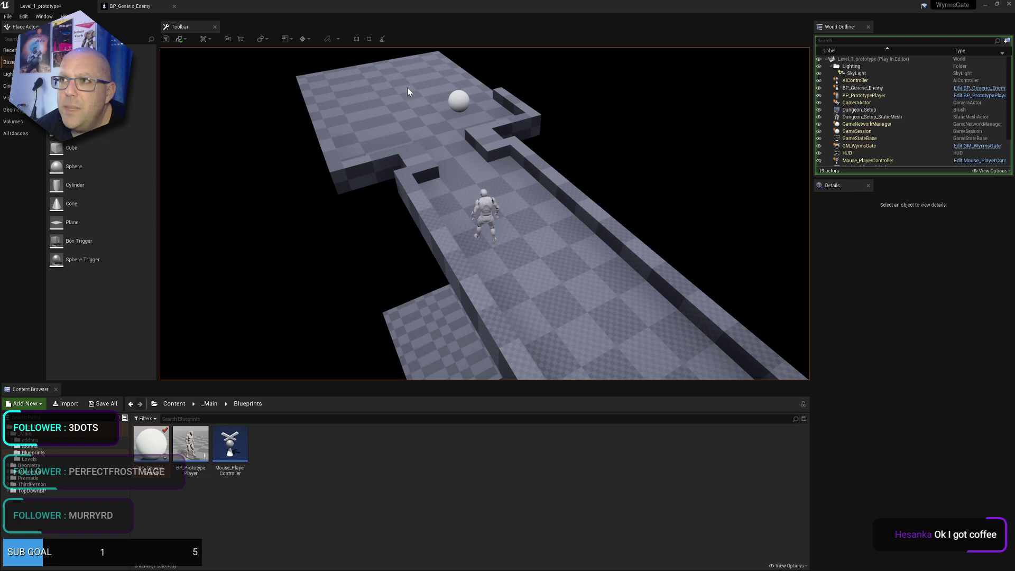
pyautogui.click(369, 39)
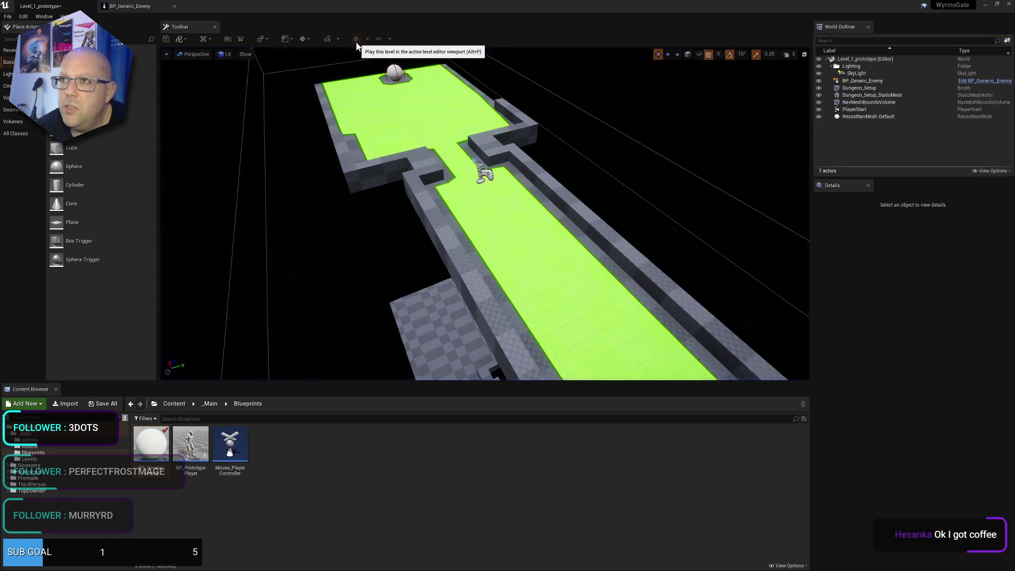
pyautogui.click(356, 40)
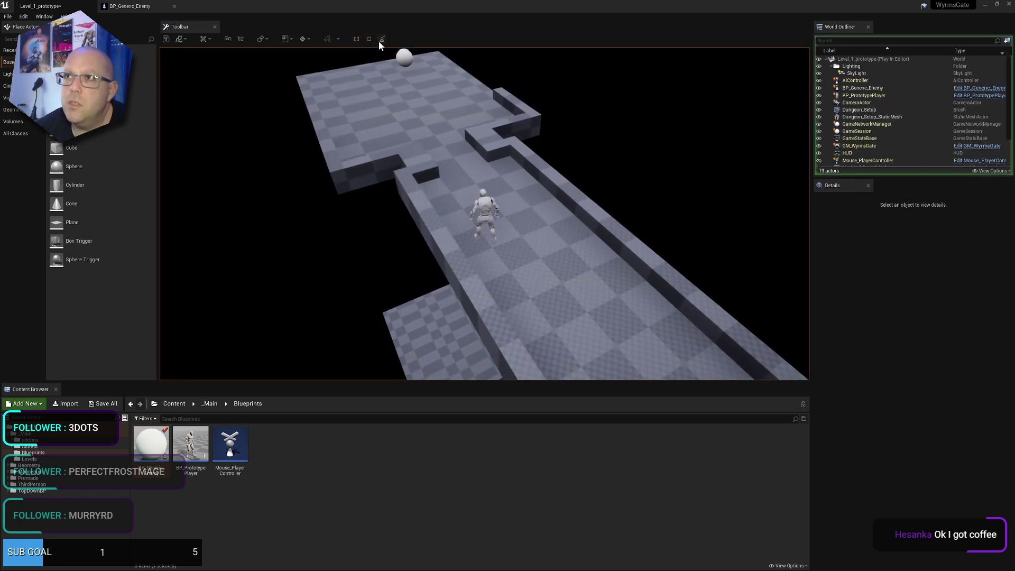
pyautogui.click(369, 39)
pyautogui.click(356, 39)
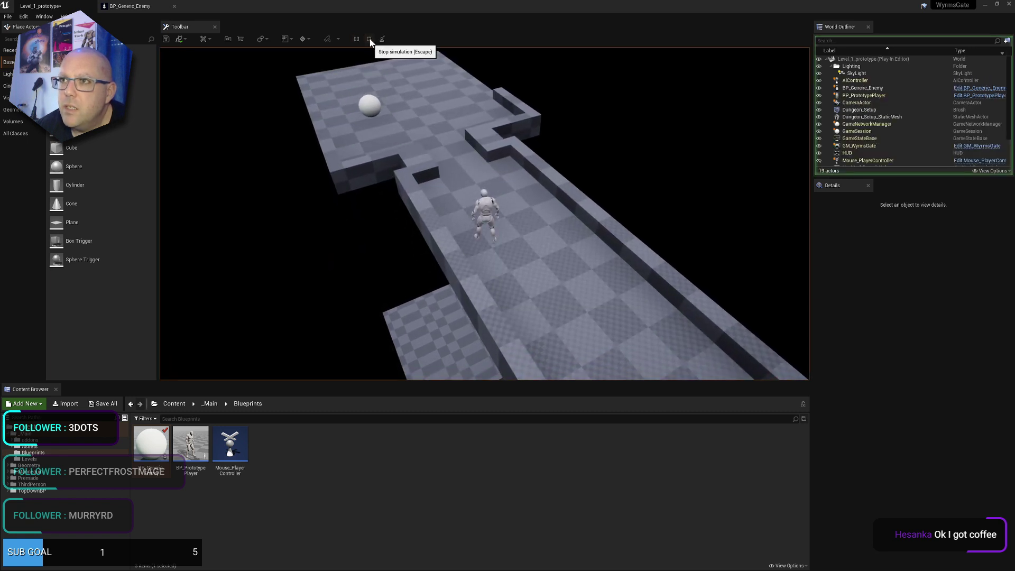
pyautogui.click(370, 39)
# - Tidy BP_Generic_Enemy's Move To Random Direction graph: bring Simple Move to Location closer, lower the random-point nodes and place Get Controller beneath the execution wire
pyautogui.click(127, 7)
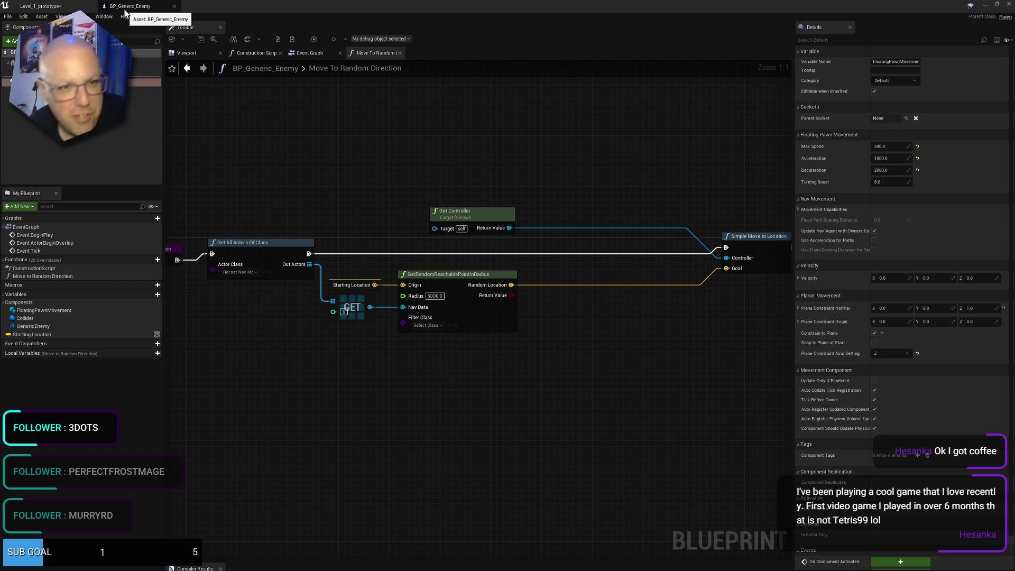
pyautogui.click(773, 344)
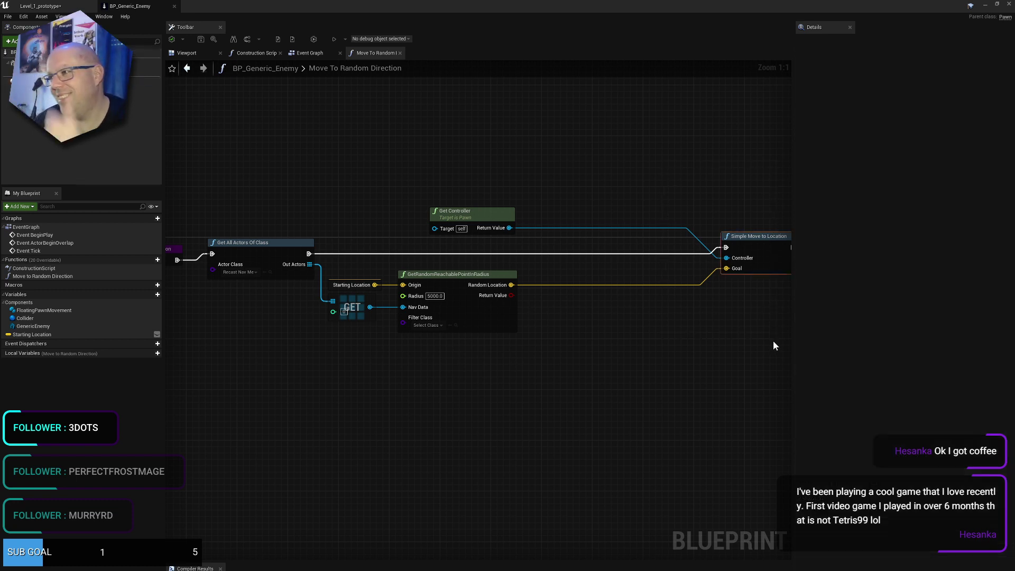
pyautogui.moveTo(770, 250); pyautogui.dragTo(637, 243)
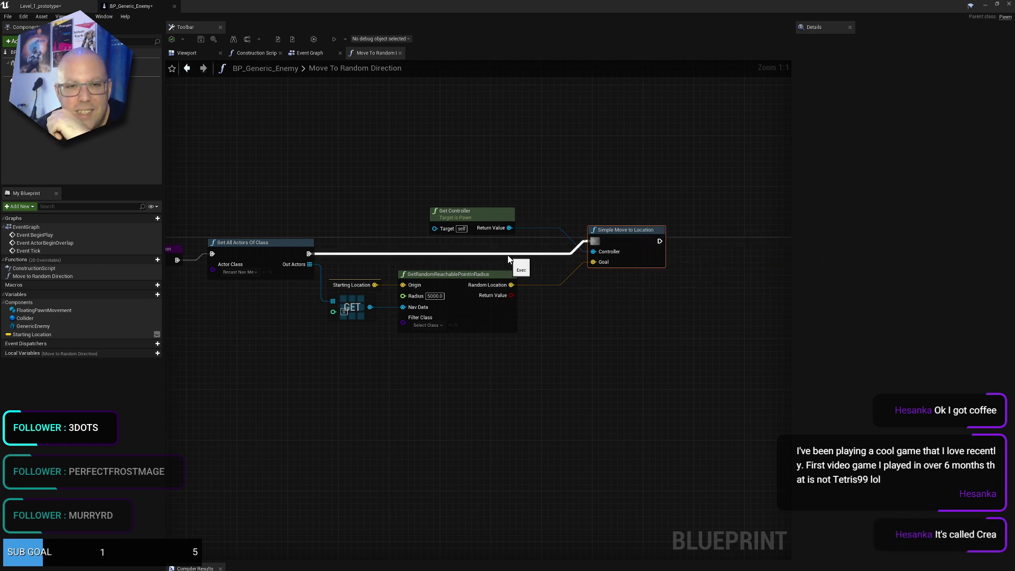
pyautogui.moveTo(537, 265); pyautogui.dragTo(356, 340)
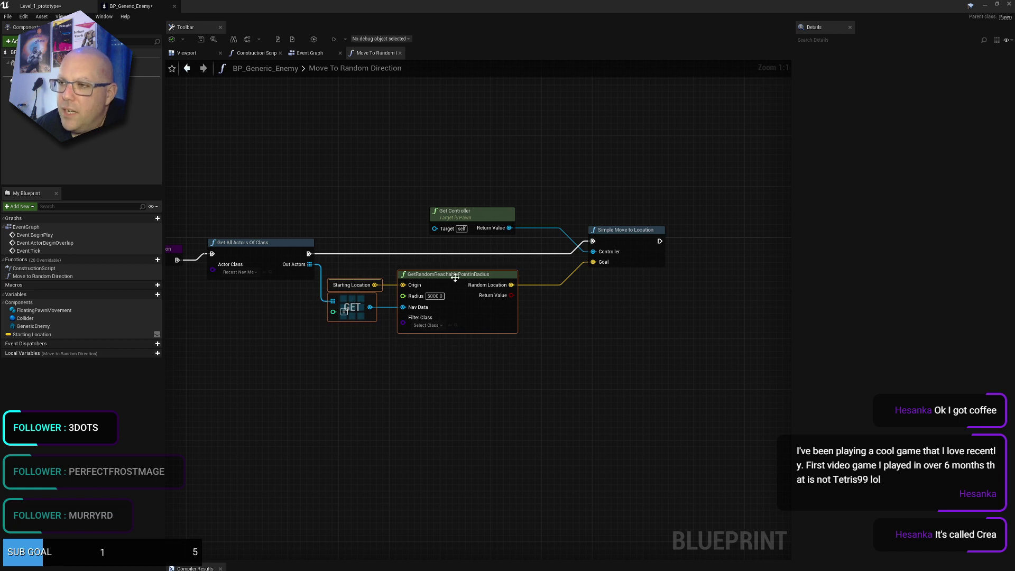
pyautogui.moveTo(453, 284); pyautogui.dragTo(456, 331)
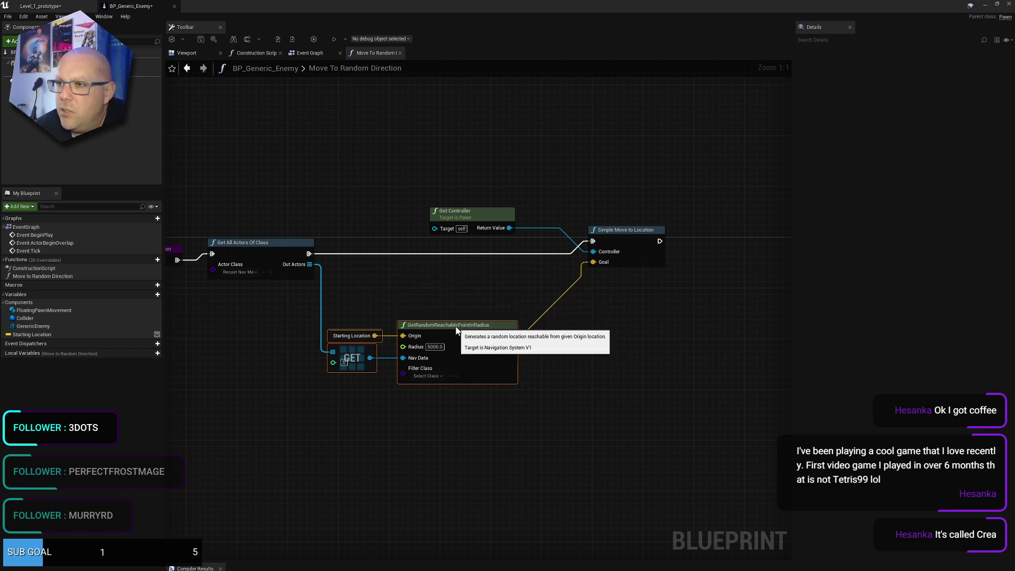
pyautogui.moveTo(460, 216); pyautogui.dragTo(529, 271)
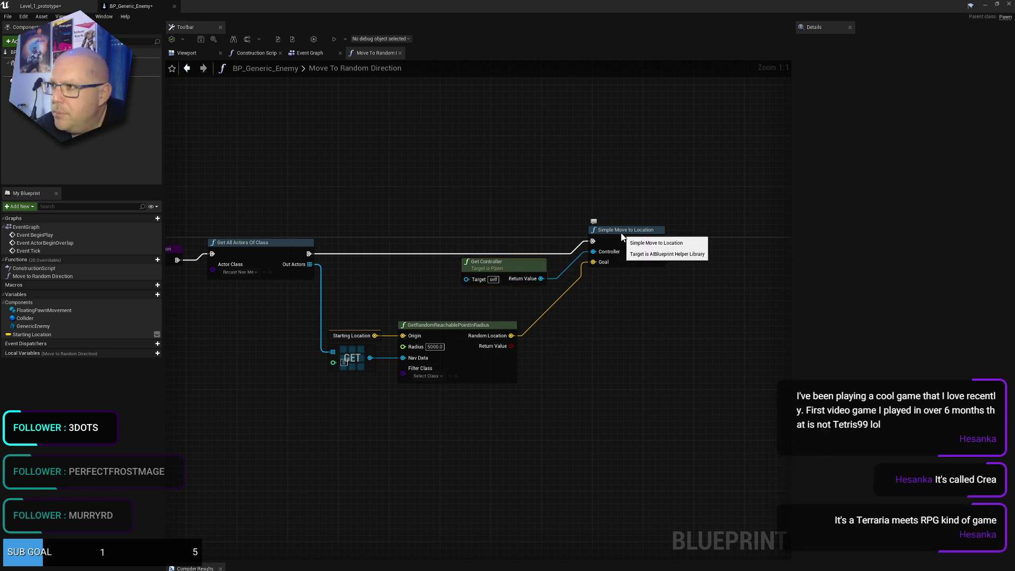
# - Align the Simple Move to Location node with the execution wire and widen the graph area by narrowing the Details area
pyautogui.moveTo(622, 235); pyautogui.dragTo(622, 248)
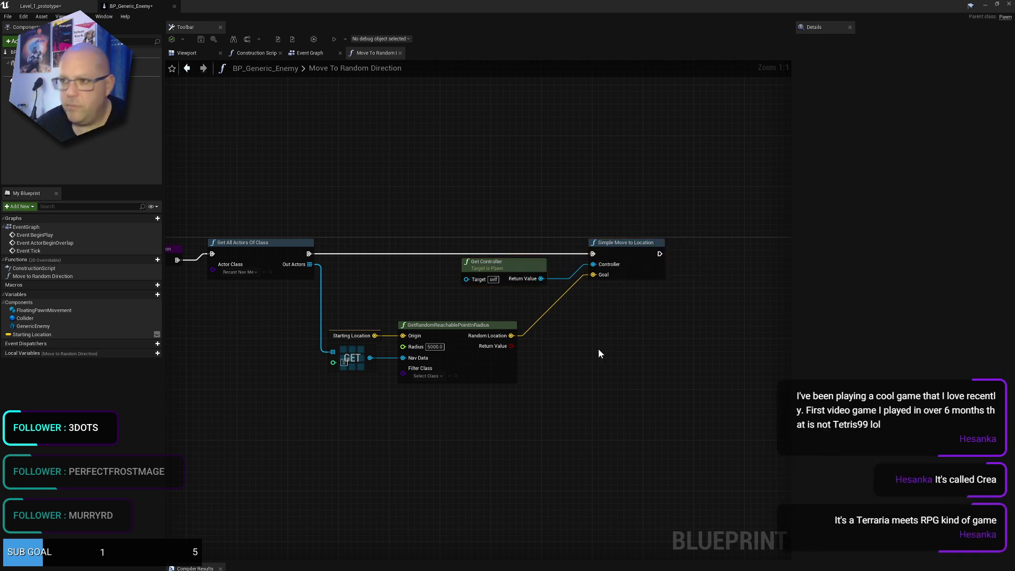
pyautogui.moveTo(598, 348); pyautogui.dragTo(667, 347, button='right')
pyautogui.scroll(-1, 666, 348)
pyautogui.scroll(1, 665, 350)
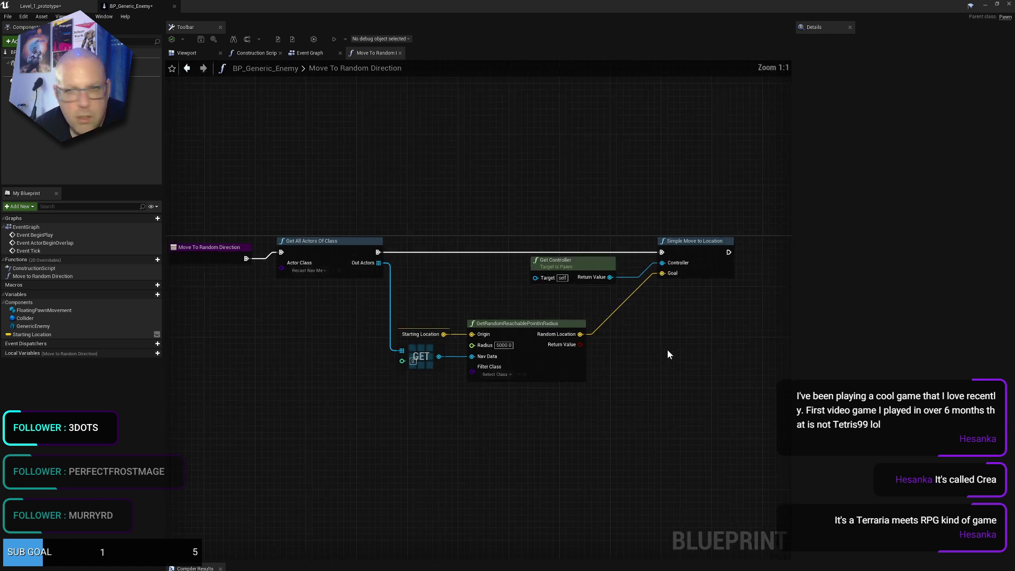
pyautogui.moveTo(794, 292); pyautogui.dragTo(879, 294)
pyautogui.moveTo(626, 336); pyautogui.dragTo(667, 301, button='right')
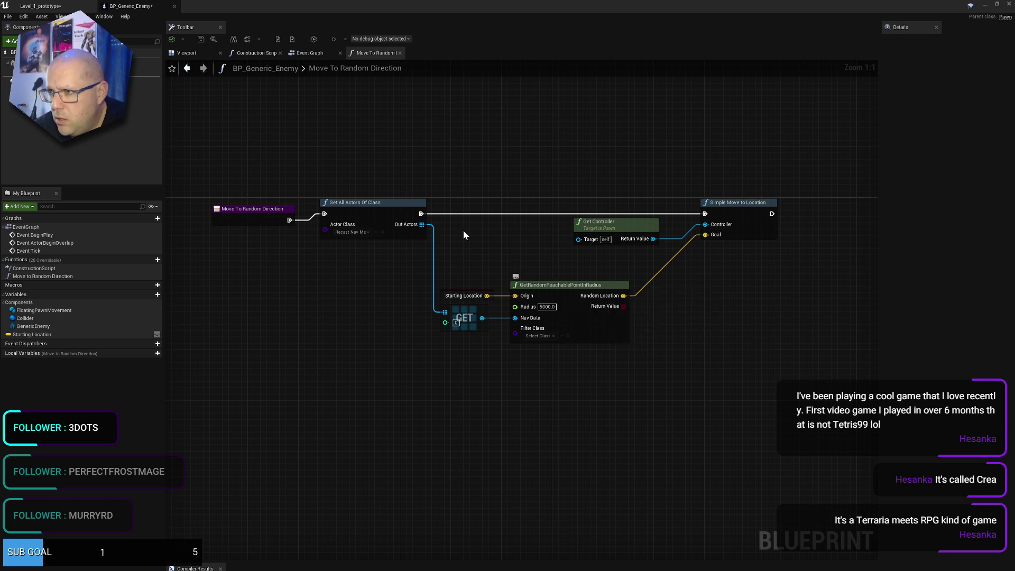
# - Switch to the web browser and close the old random-wander and navigation research pages, keeping the Google results page open
pyautogui.hotkey('alt', 'Tab')
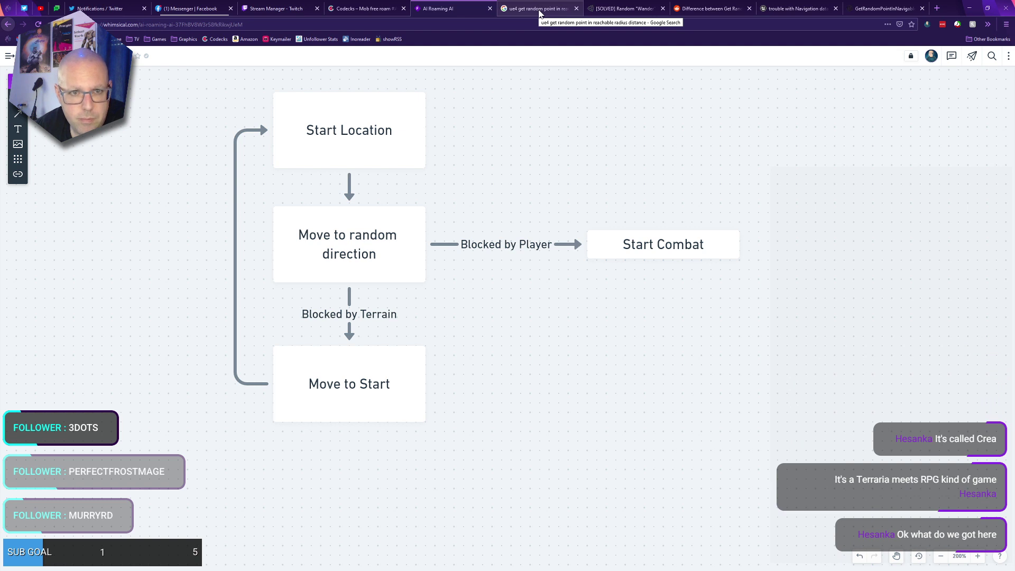
pyautogui.click(539, 12)
pyautogui.click(636, 8)
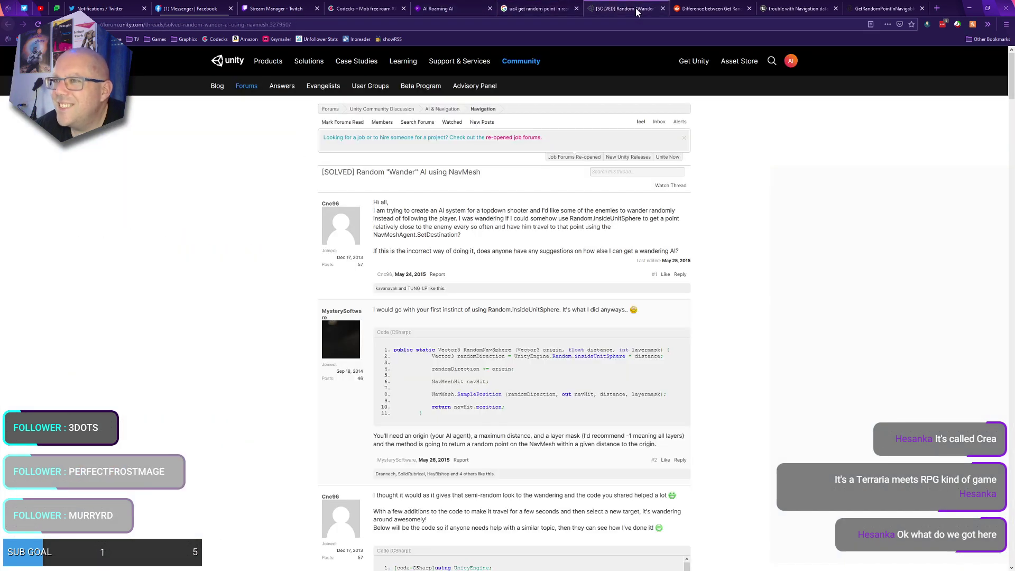
pyautogui.scroll(-5, 576, 211)
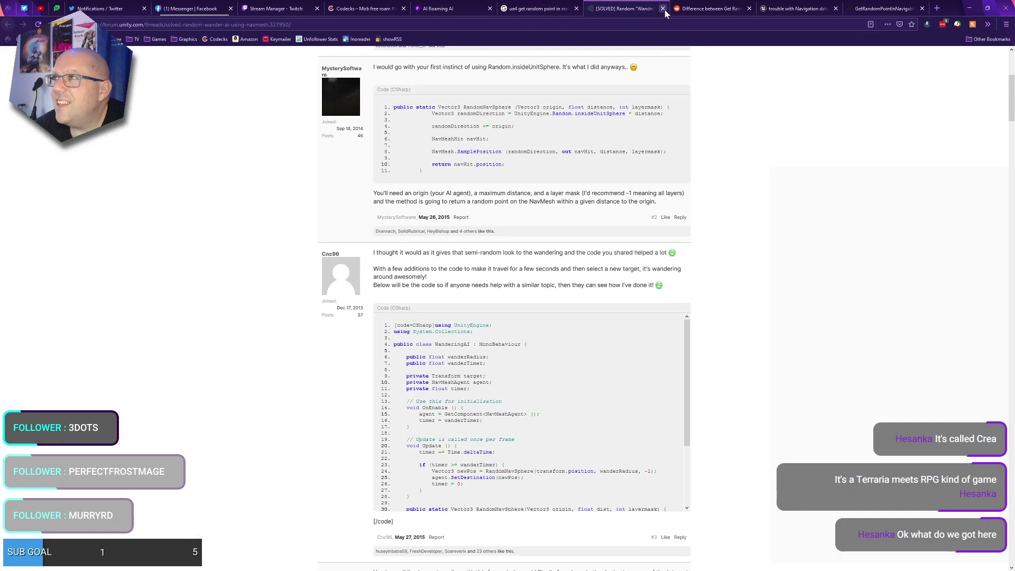
pyautogui.click(663, 8)
pyautogui.click(663, 9)
pyautogui.click(663, 9)
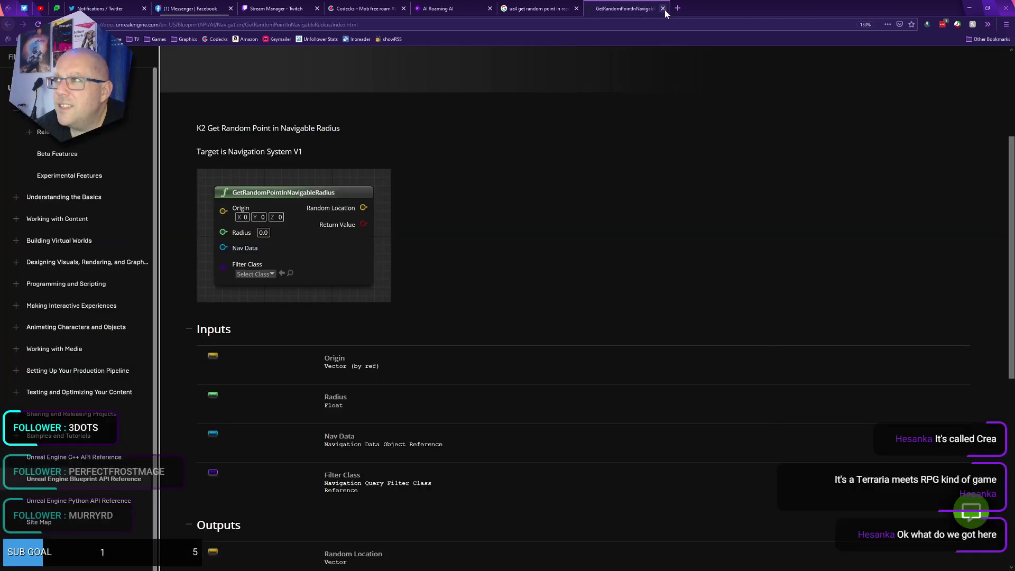
pyautogui.click(663, 9)
# - Search Google for "ue4 simple move to location distance"
pyautogui.scroll(-6, 360, 192)
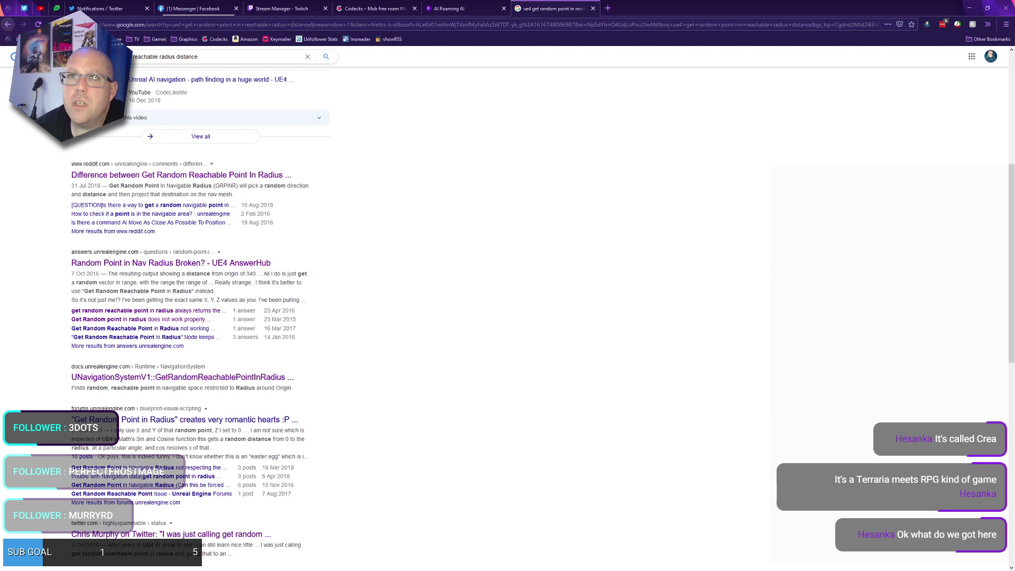
pyautogui.tripleClick(267, 57)
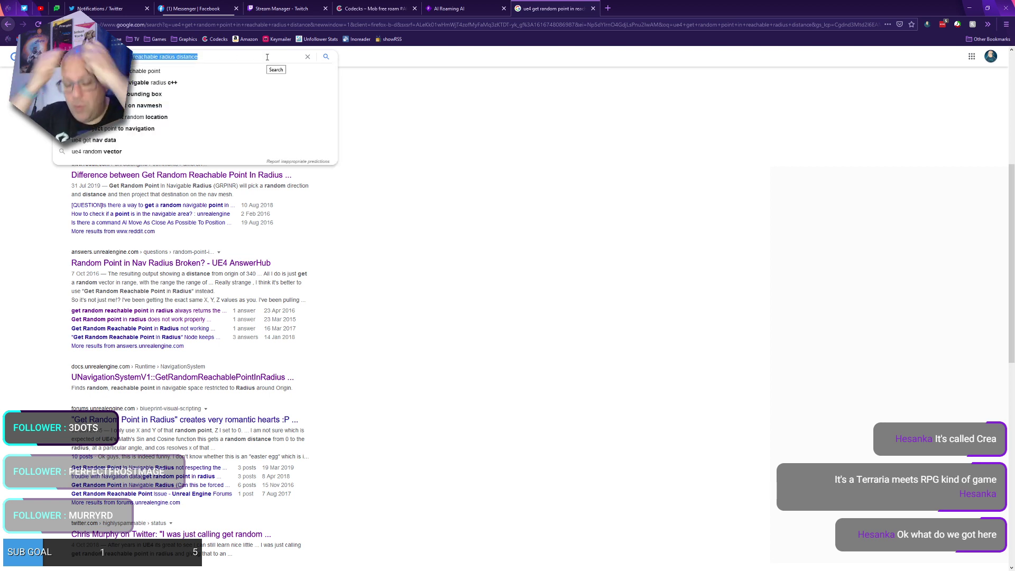
pyautogui.write('ue4 simple move to')
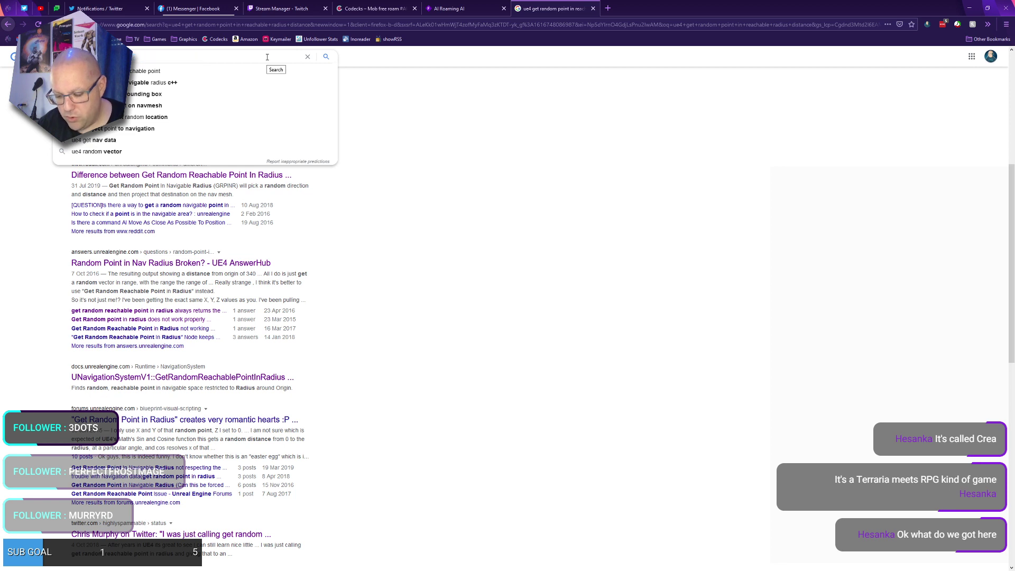
pyautogui.write(' loc')
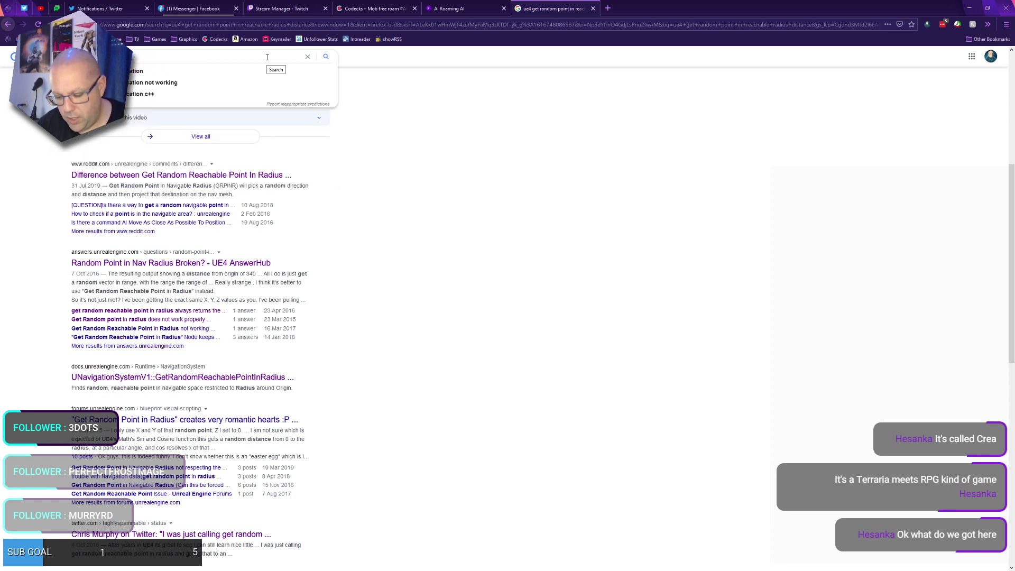
pyautogui.write('ation distance')
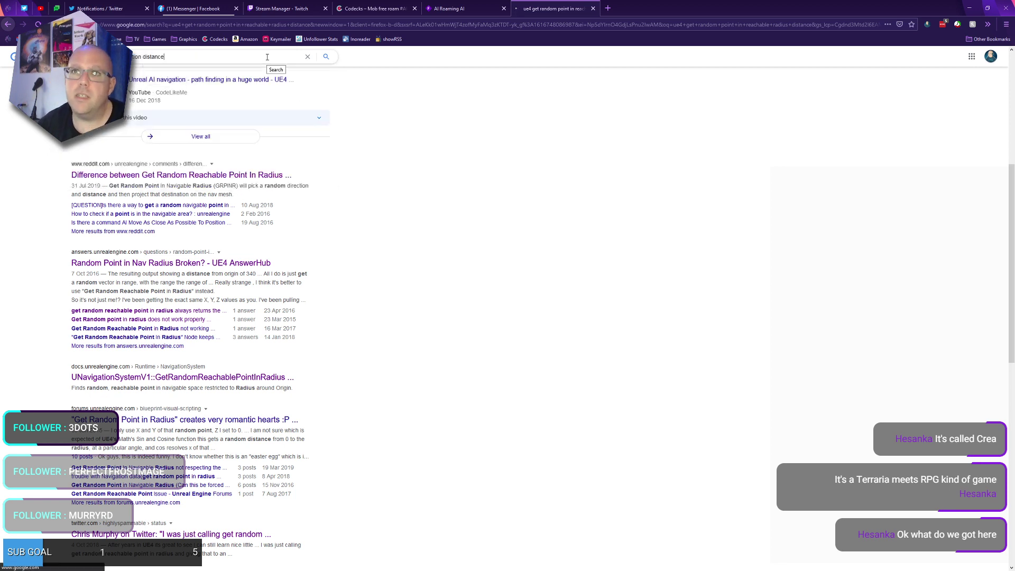
pyautogui.press('Return')
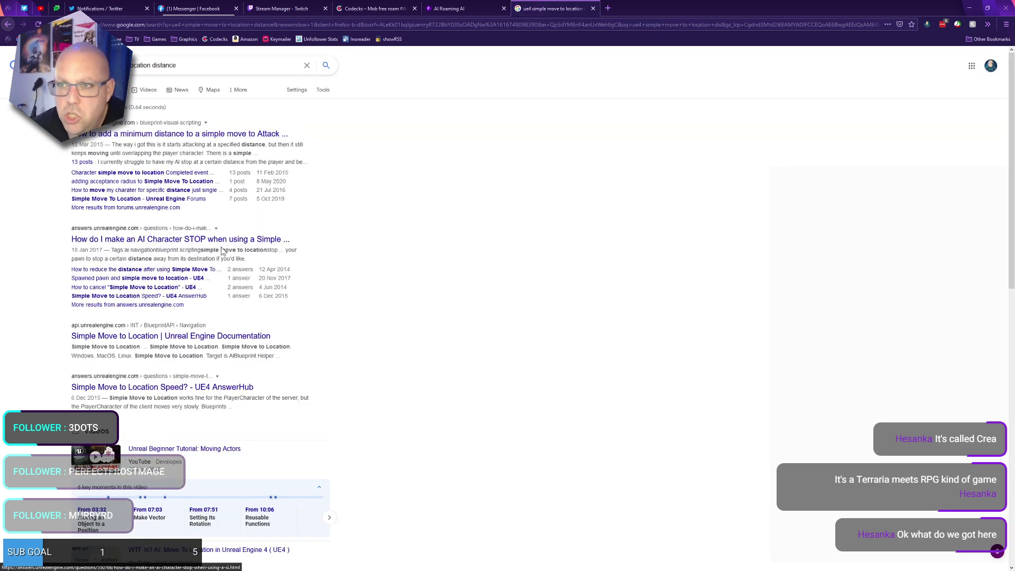
# - Open the Simple Move to Location documentation and the "Simple Move to Location Speed?" question separately, and read the documentation's inputs and outputs
pyautogui.middleClick(132, 337)
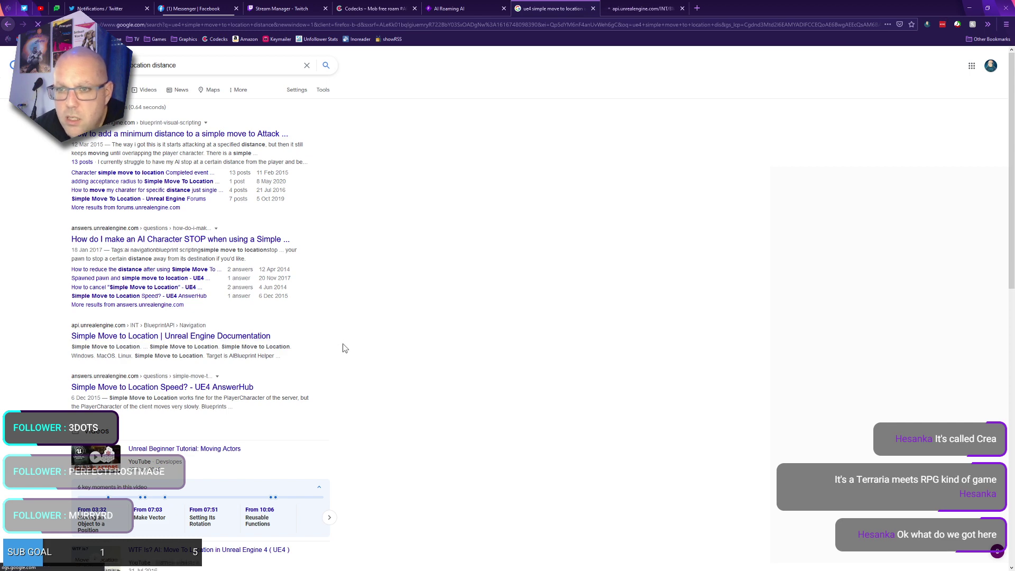
pyautogui.middleClick(229, 391)
pyautogui.click(641, 9)
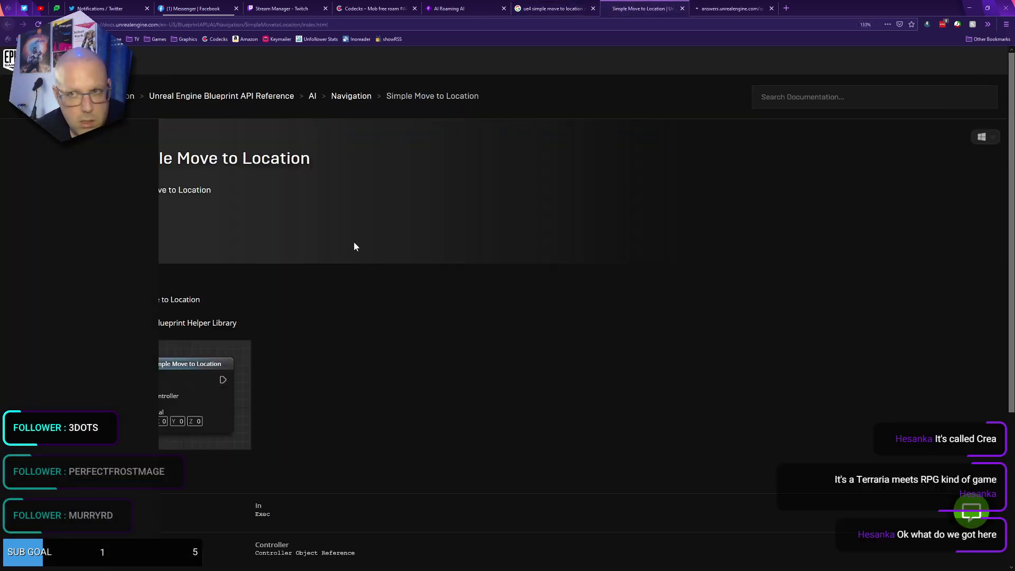
pyautogui.scroll(-5, 345, 240)
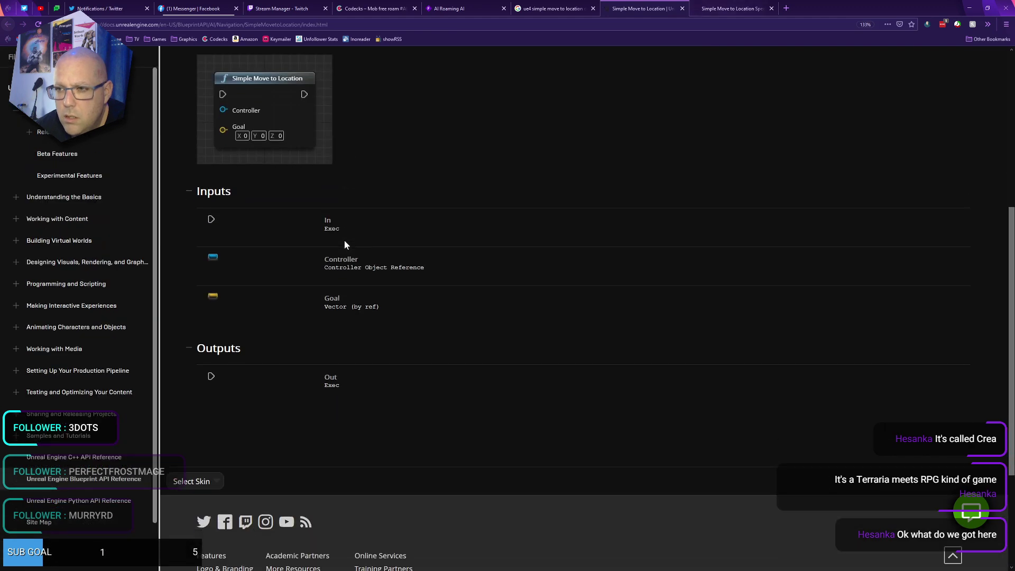
pyautogui.scroll(-3, 344, 244)
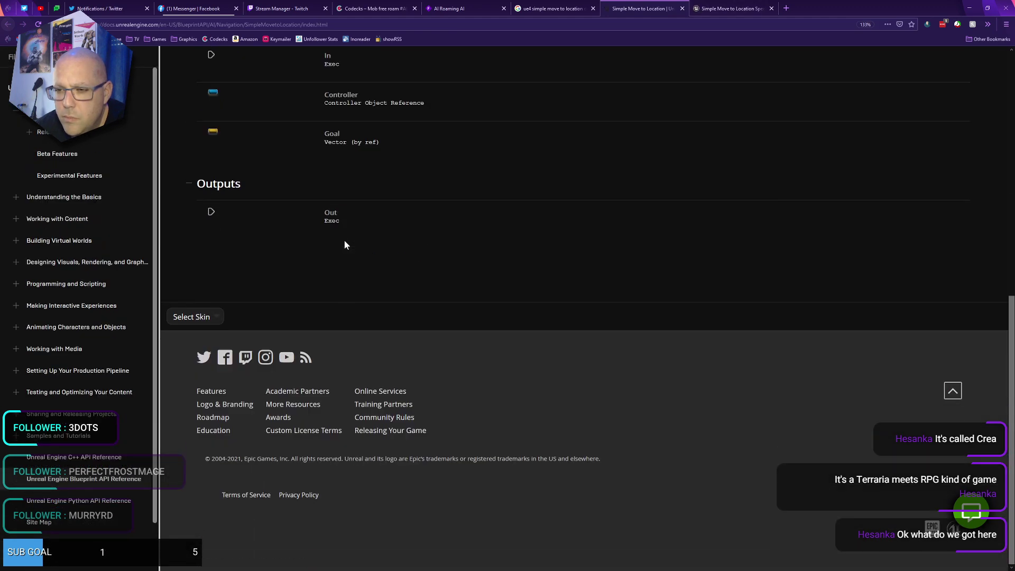
pyautogui.scroll(9, 424, 235)
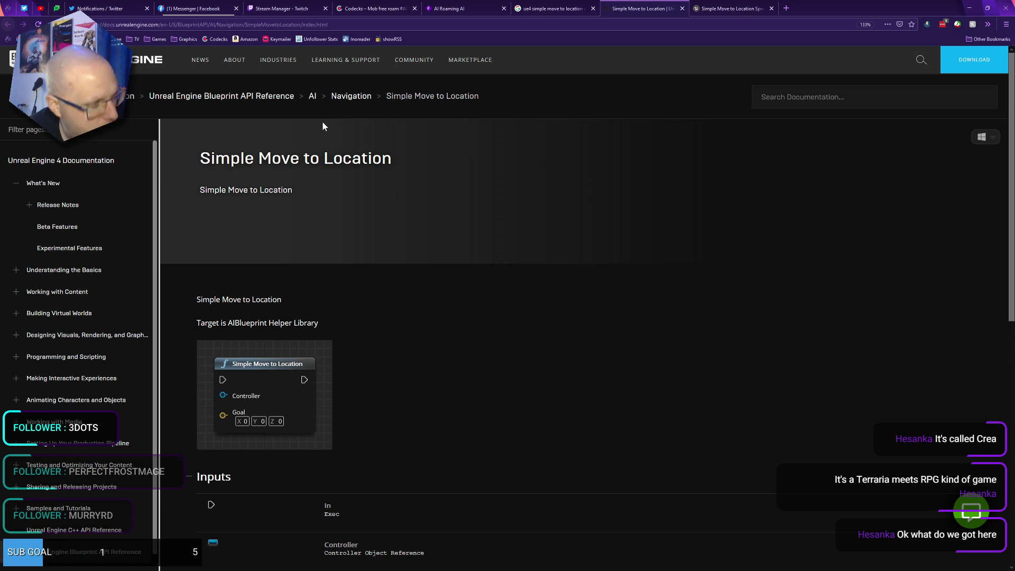
# - Read the "Simple Move to Location Speed?" question and its answer on AnswerHub, and close the page
pyautogui.click(707, 9)
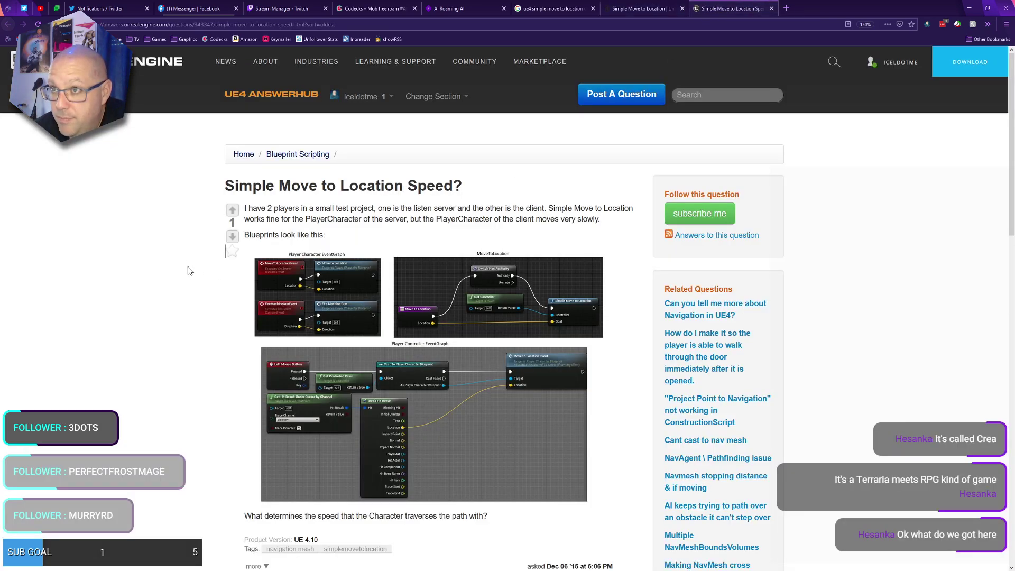
pyautogui.scroll(-15, 190, 271)
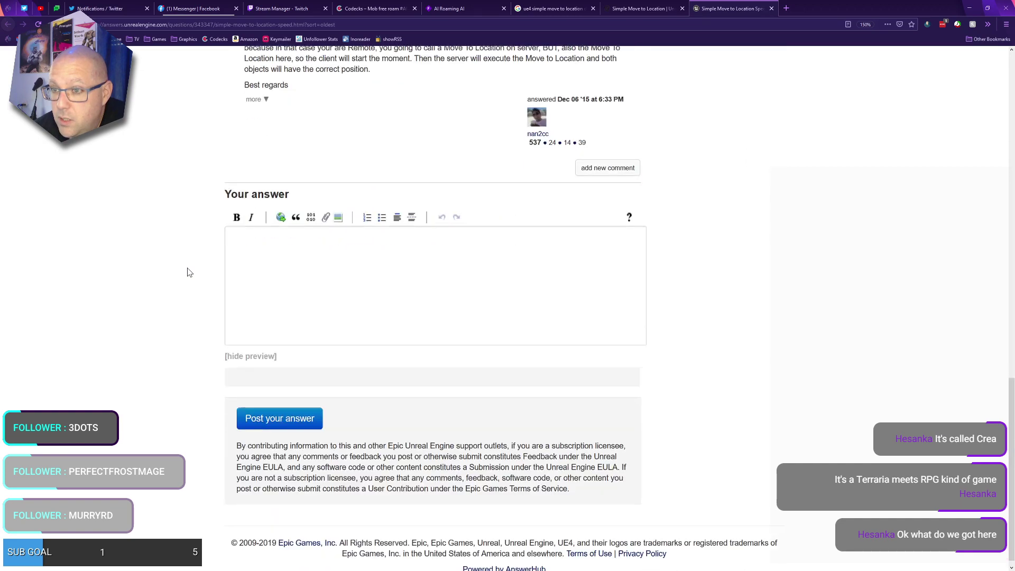
pyautogui.scroll(10, 189, 272)
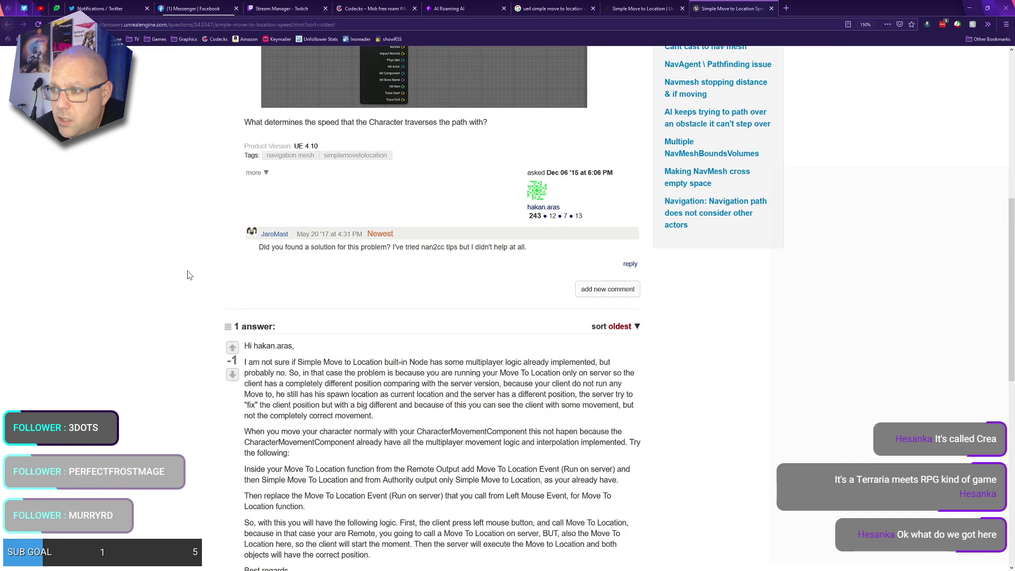
pyautogui.scroll(5, 190, 275)
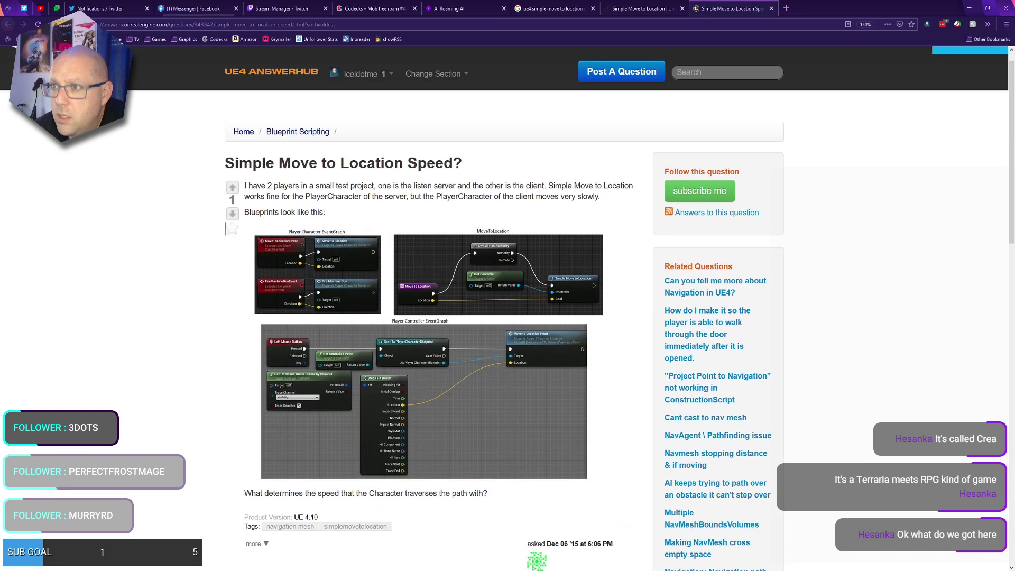
pyautogui.click(771, 8)
# - From the Google results, open the site-specific result lists for answers.unrealengine.com and forums.unrealengine.com and compare them
pyautogui.click(533, 4)
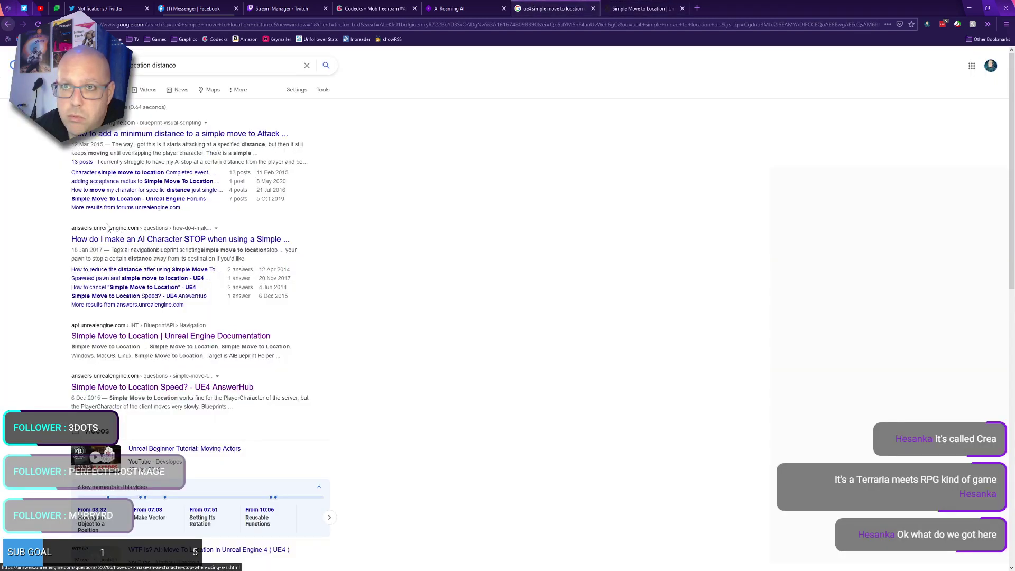
pyautogui.middleClick(123, 305)
pyautogui.middleClick(123, 307)
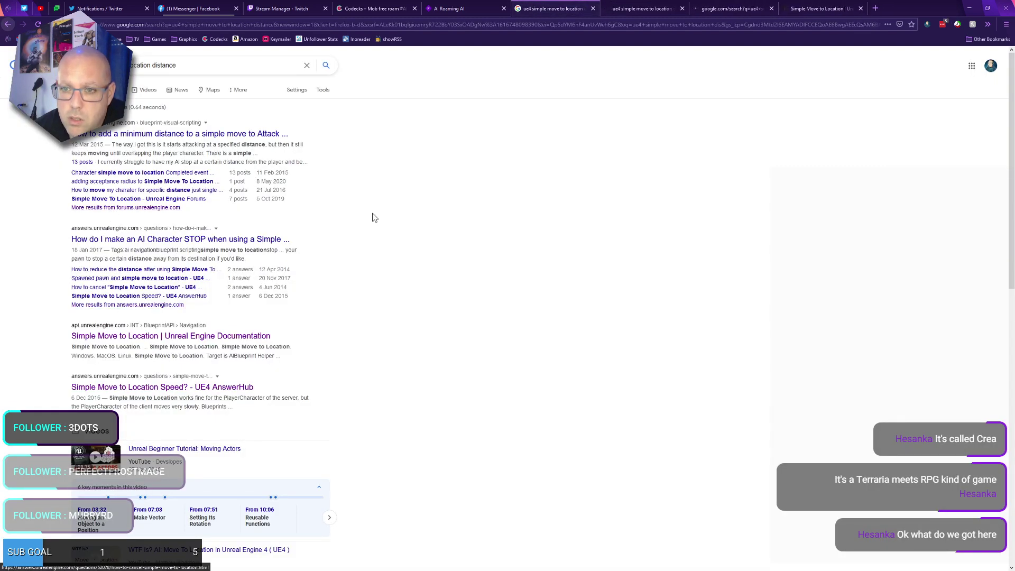
pyautogui.click(632, 6)
pyautogui.click(717, 6)
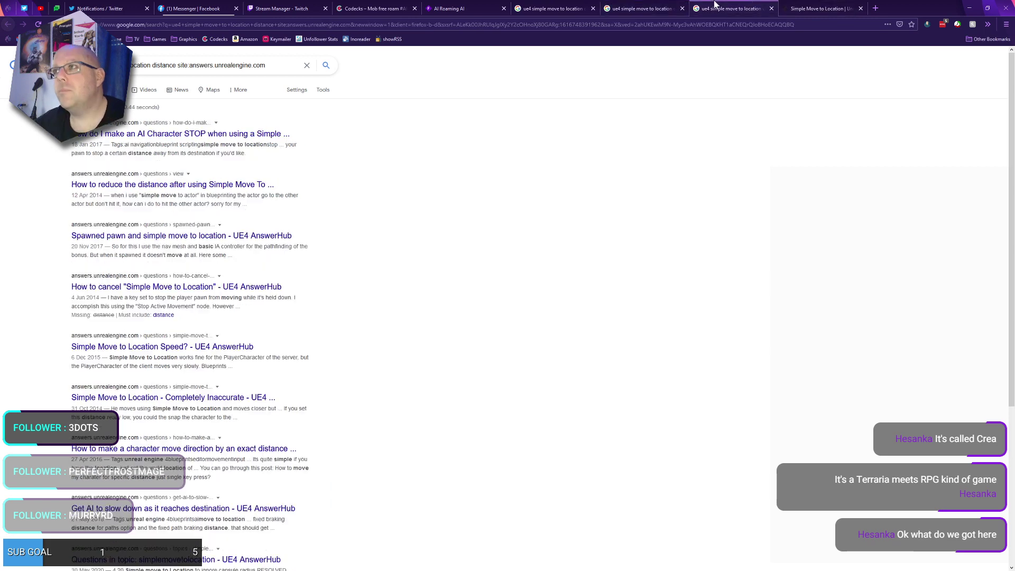
pyautogui.click(669, 5)
# - Open the forum thread "How to add a minimum distance to a simple move to Attack function?" separately and read its opening posts
pyautogui.middleClick(283, 136)
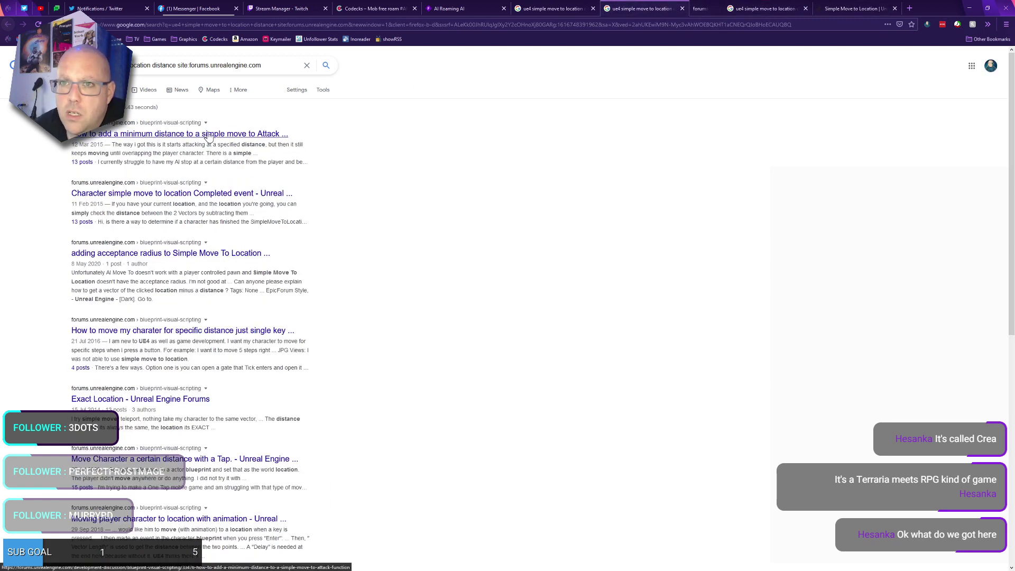
pyautogui.click(712, 6)
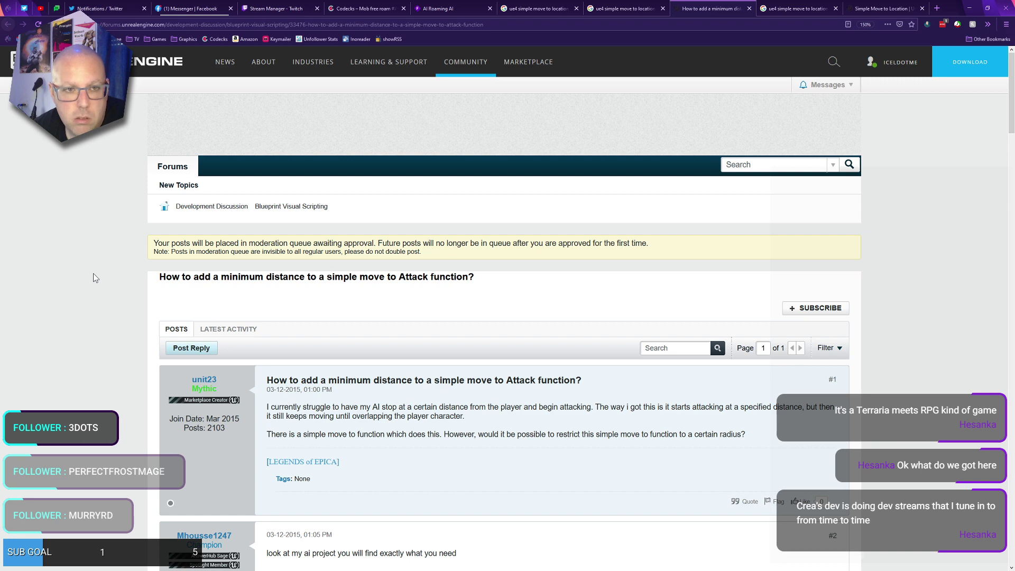
pyautogui.scroll(-3, 123, 275)
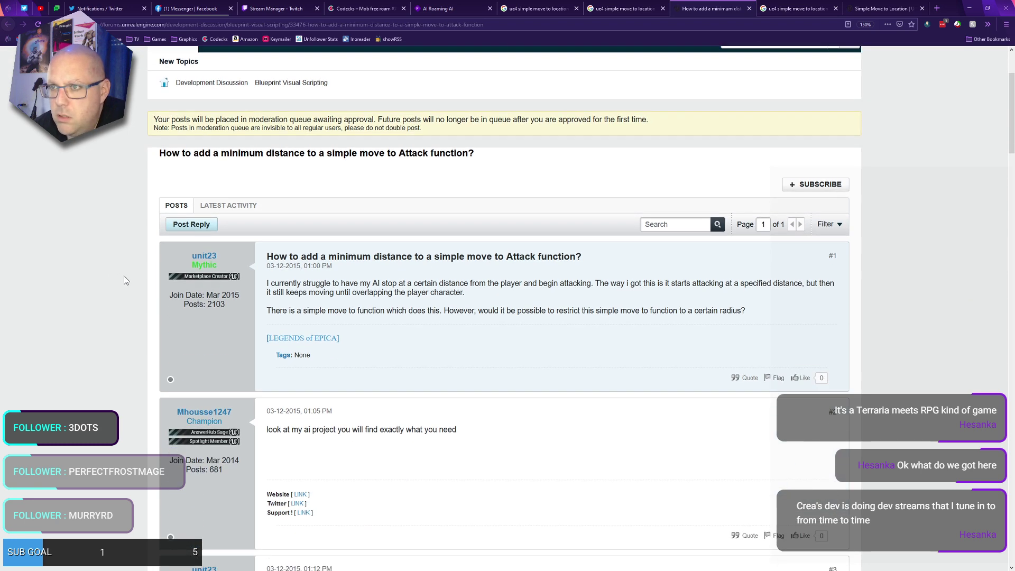
pyautogui.scroll(-4, 124, 275)
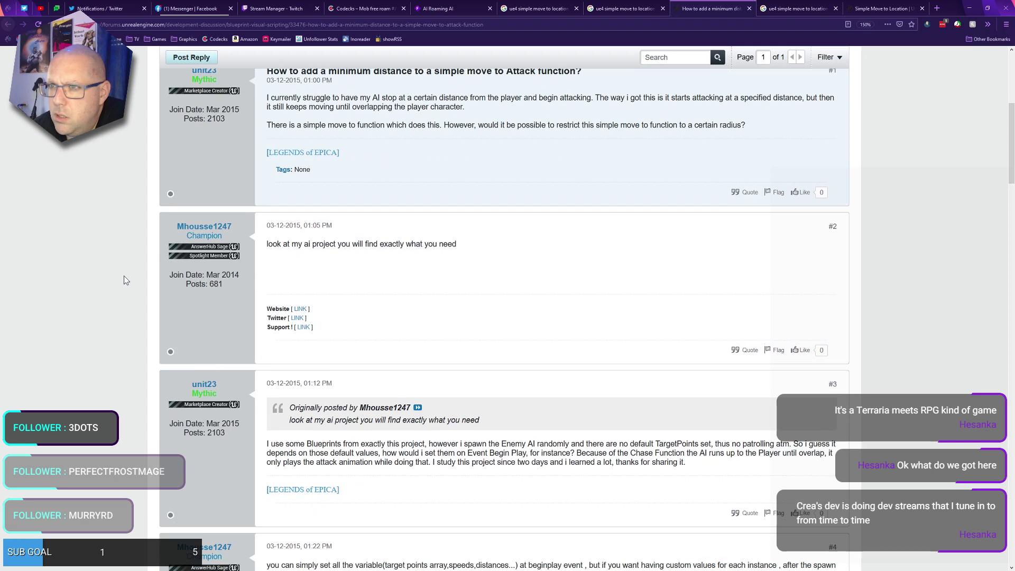
pyautogui.scroll(-5, 123, 280)
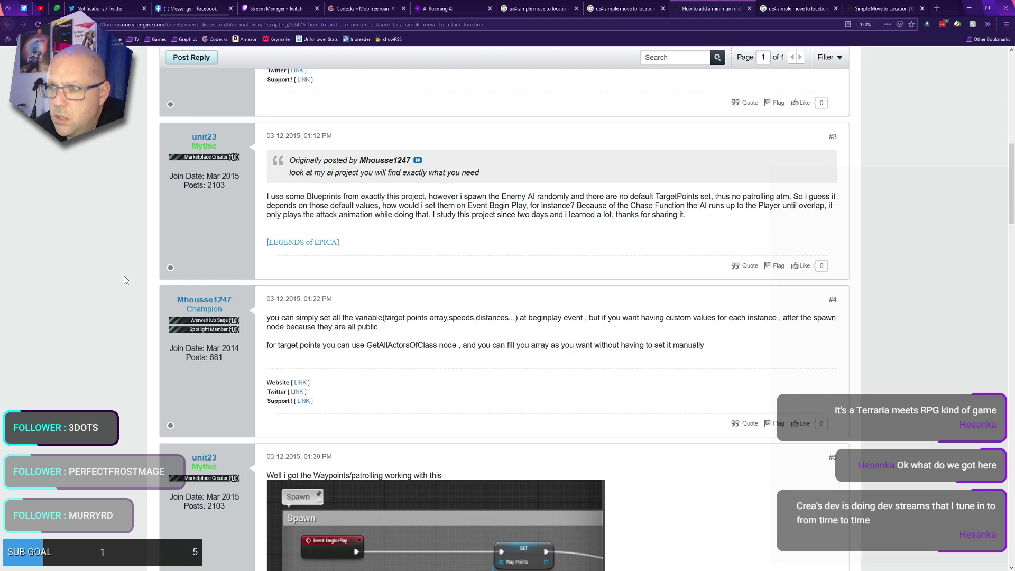
pyautogui.scroll(-6, 123, 281)
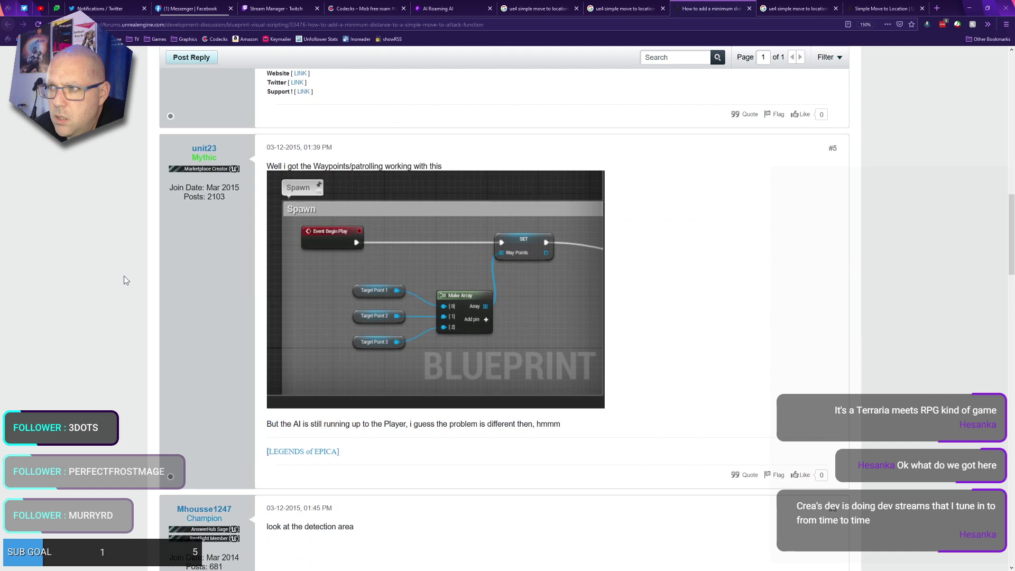
pyautogui.scroll(-2, 123, 280)
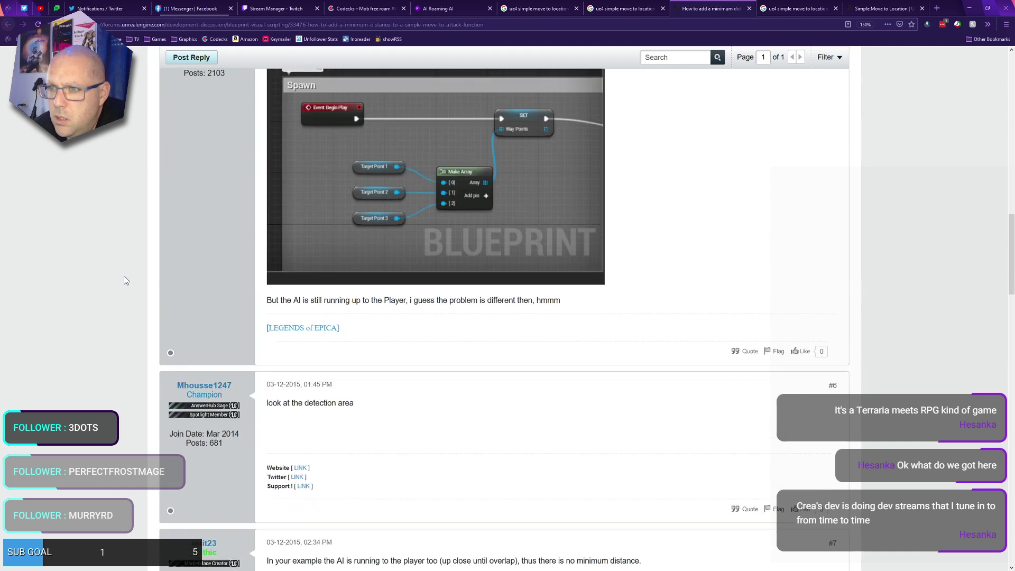
# - View the thread's waypoint Blueprint image on its own, return, and read the following replies through the AI MoveTo suggestion and its Detection Process Blueprint
pyautogui.click(443, 220)
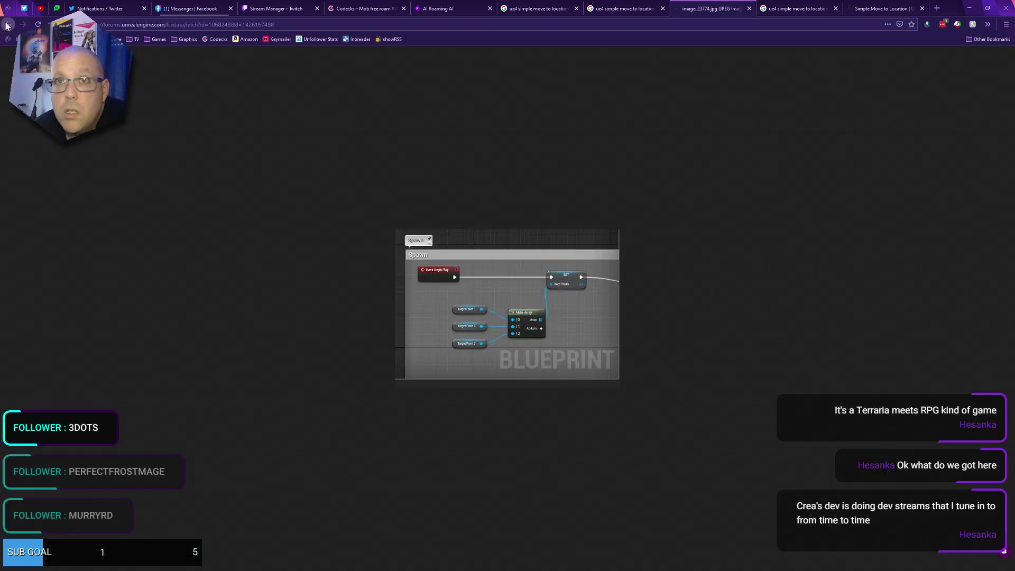
pyautogui.hotkey('alt', 'Left')
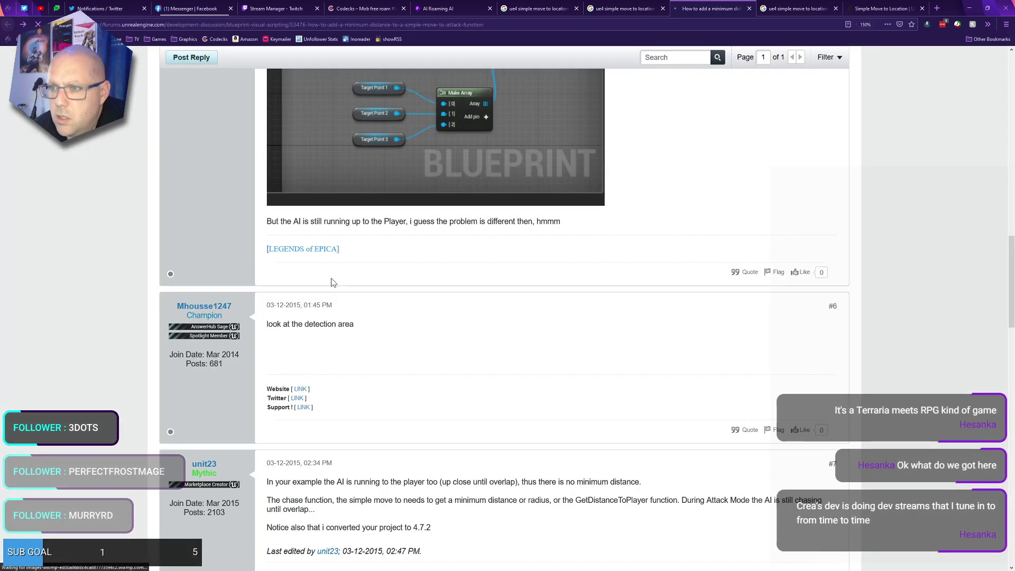
pyautogui.scroll(-3, 360, 285)
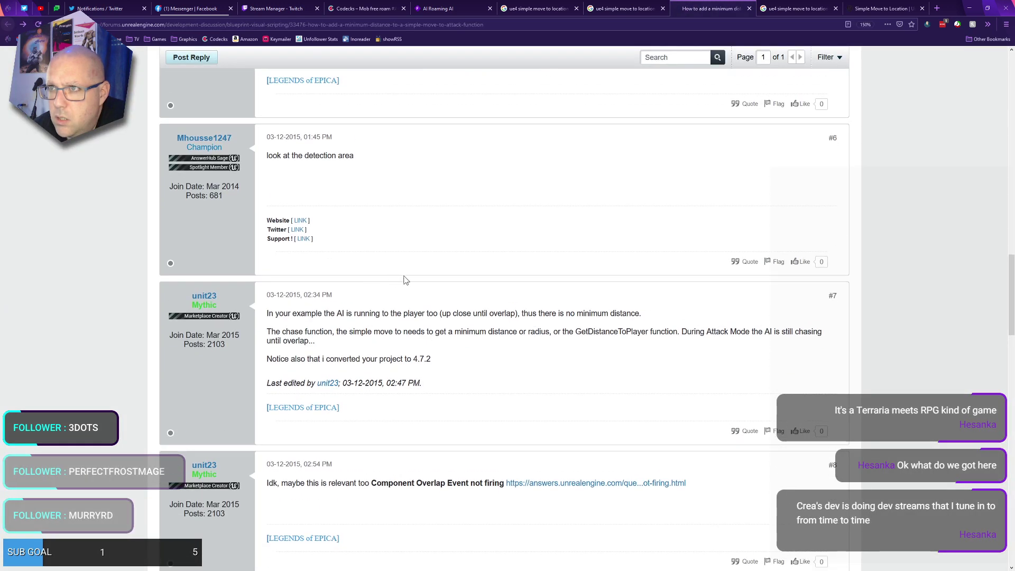
pyautogui.tripleClick(315, 155)
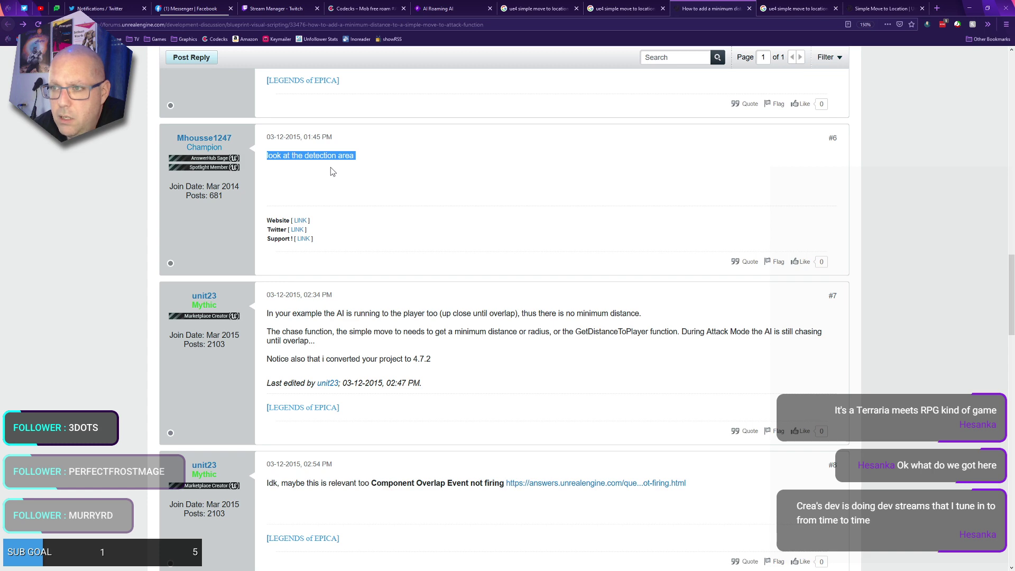
pyautogui.scroll(-1, 378, 259)
pyautogui.scroll(1, 351, 281)
pyautogui.click(351, 285)
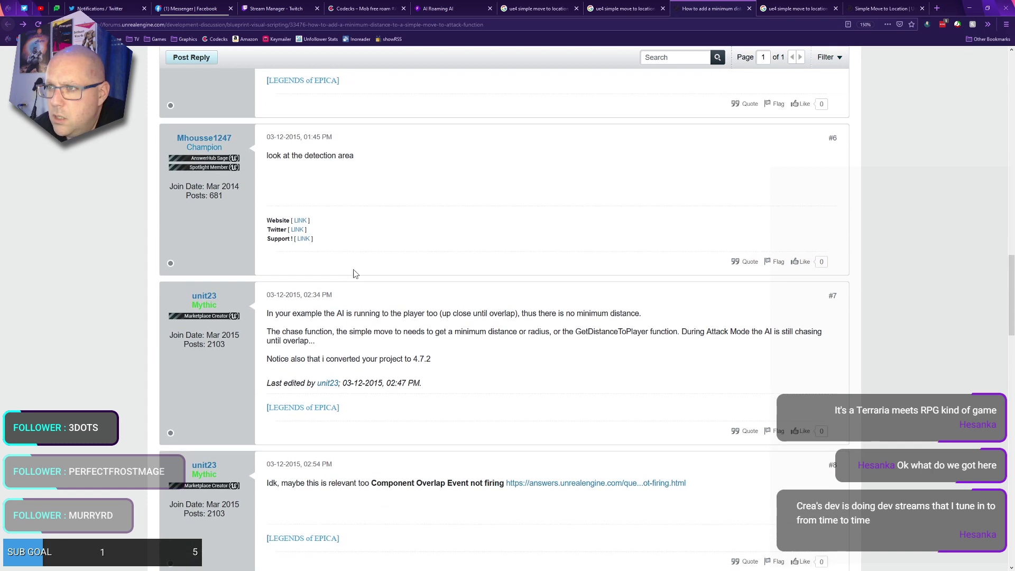
pyautogui.scroll(-1, 348, 283)
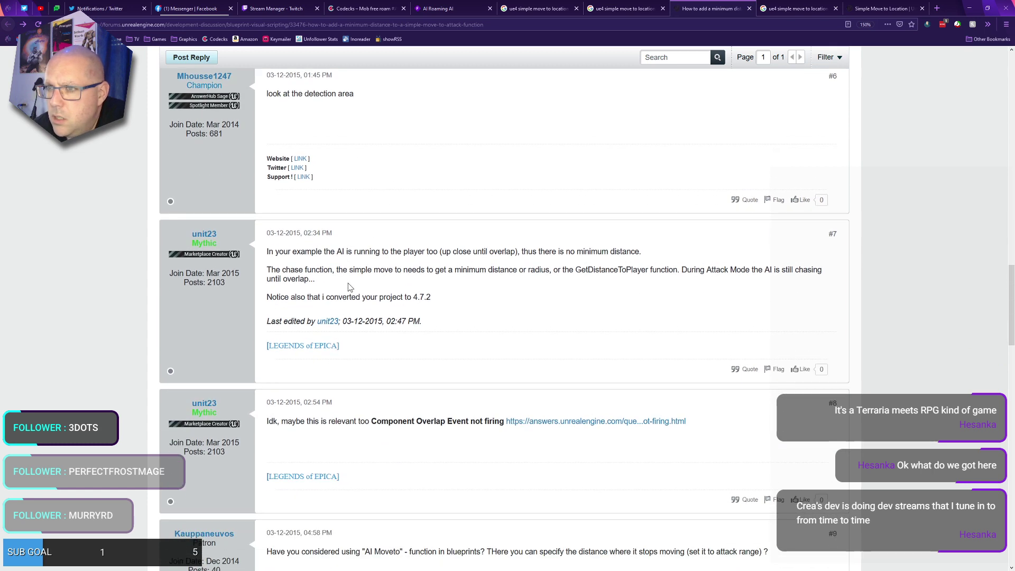
pyautogui.scroll(-4, 348, 284)
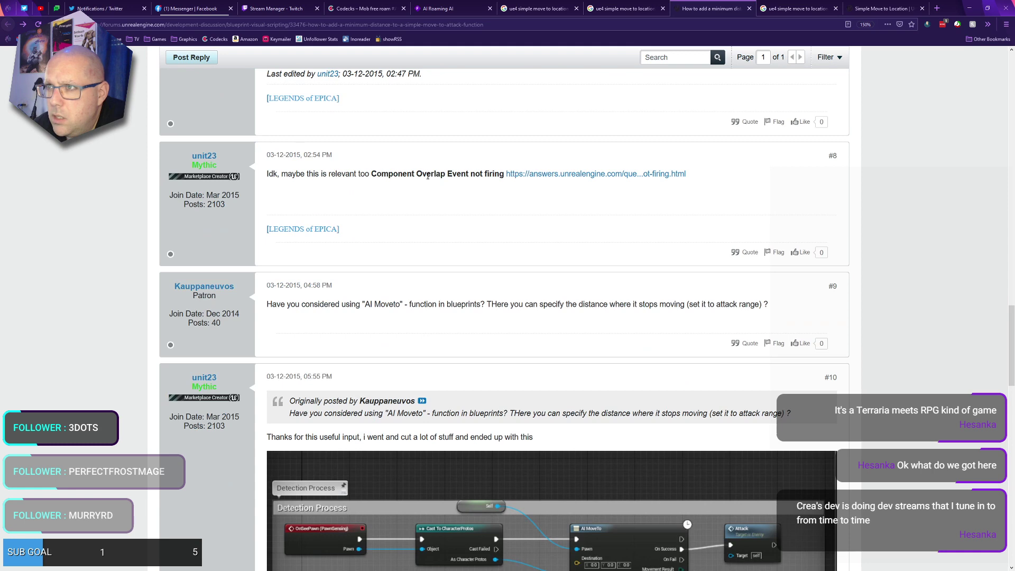
pyautogui.scroll(-4, 381, 289)
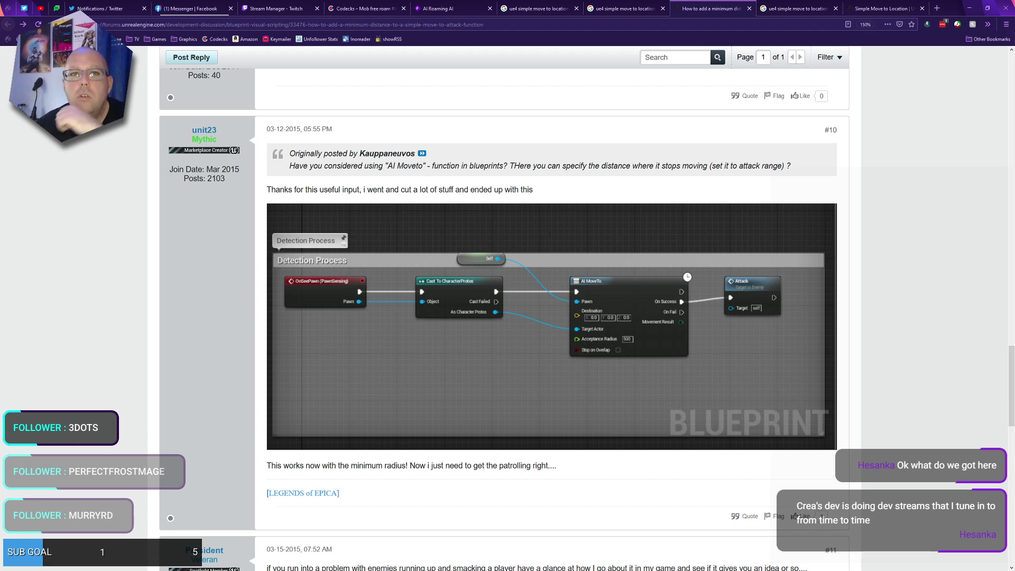
# - Switch to Unreal Editor and search the Move To Random Direction graph's available actions for "ai moveto" and "move to"
pyautogui.hotkey('alt', 'Tab')
pyautogui.rightClick(533, 143)
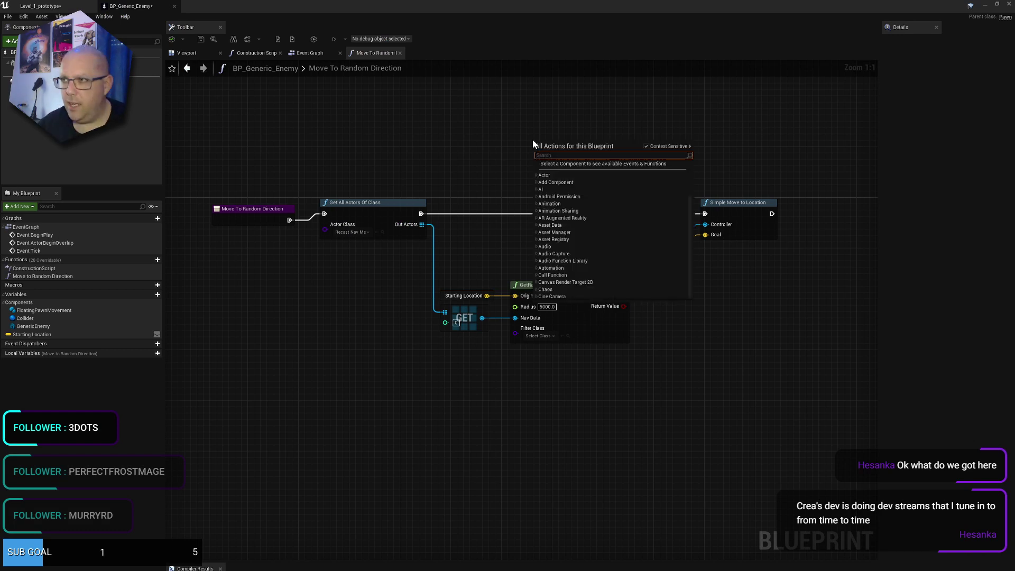
pyautogui.write('ai moveto')
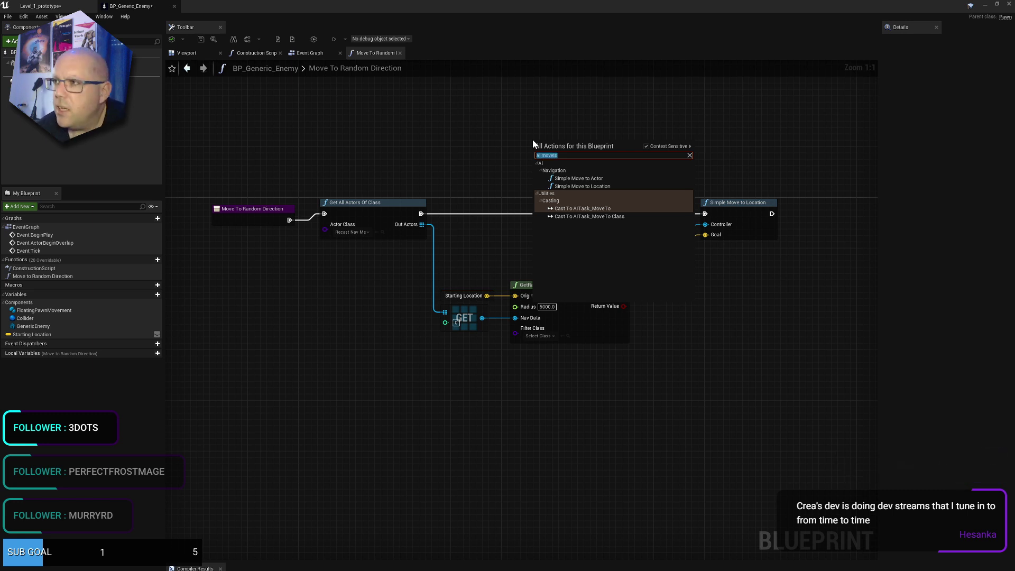
pyautogui.press('Up')
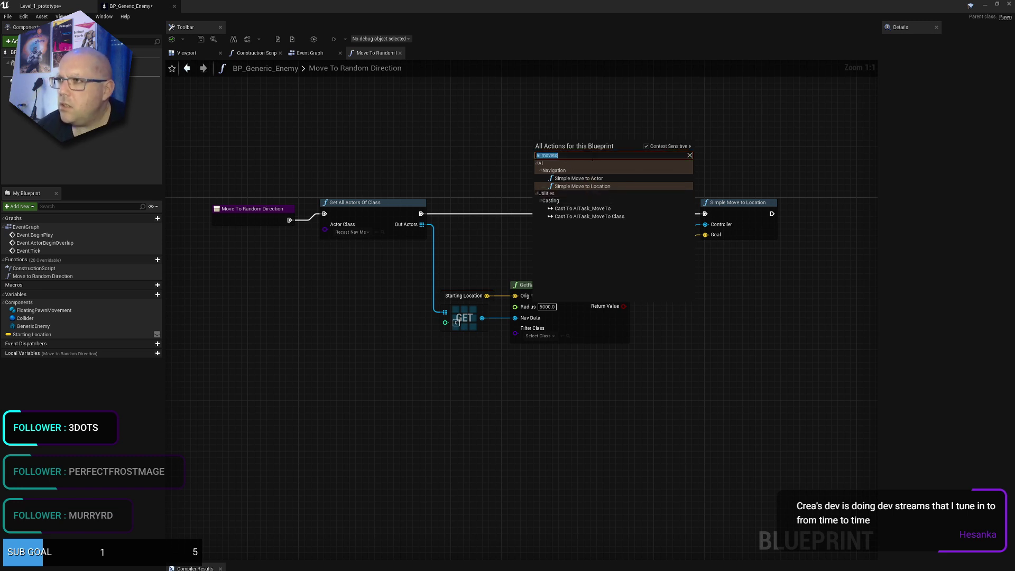
pyautogui.write('move to')
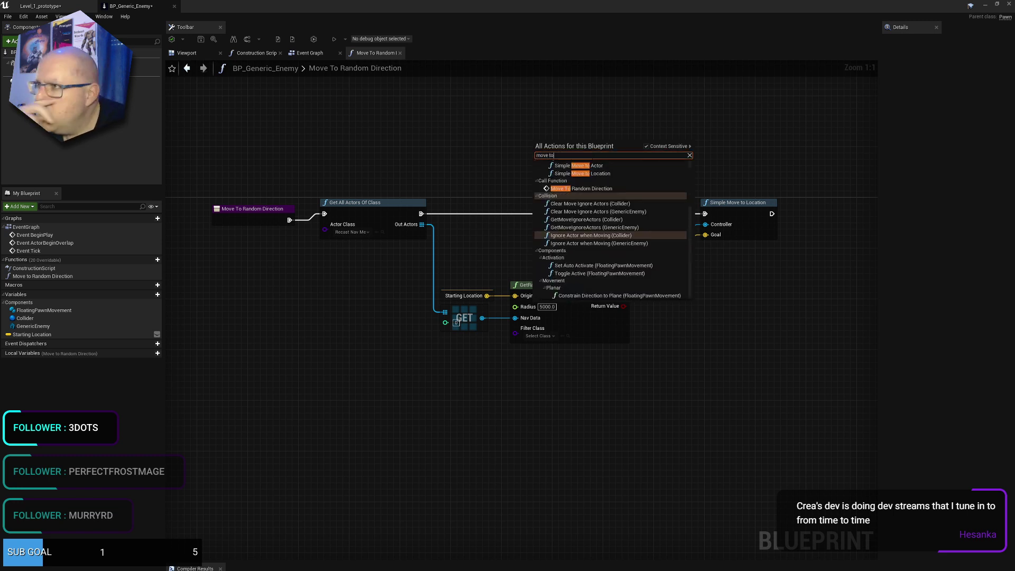
pyautogui.scroll(3, 614, 235)
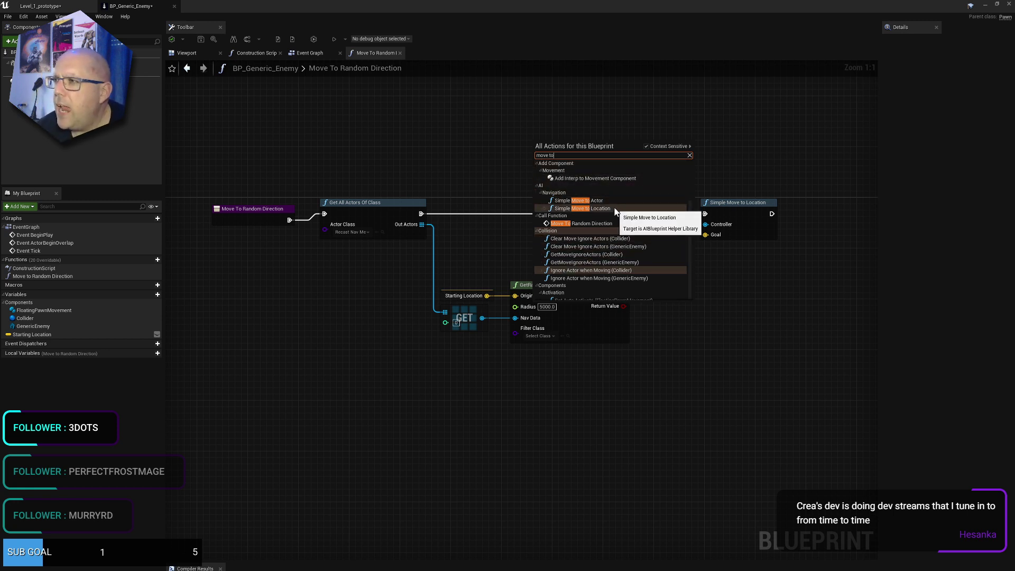
pyautogui.click(592, 209)
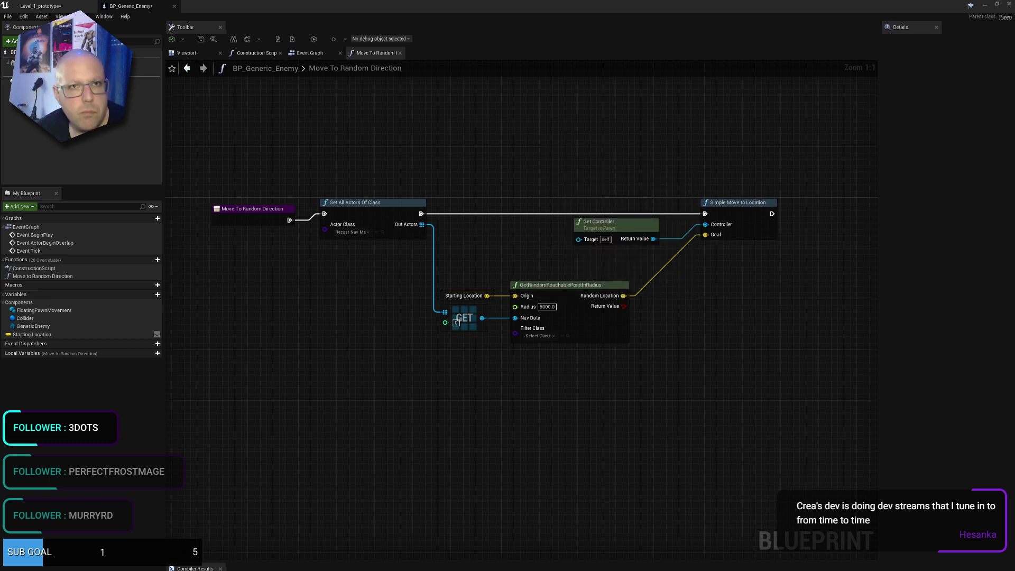
# - Switch back to the browser, read the thread's remaining replies, review the AI MoveTo Blueprint again and close the thread
pyautogui.hotkey('alt', 'Tab')
pyautogui.scroll(-5, 594, 179)
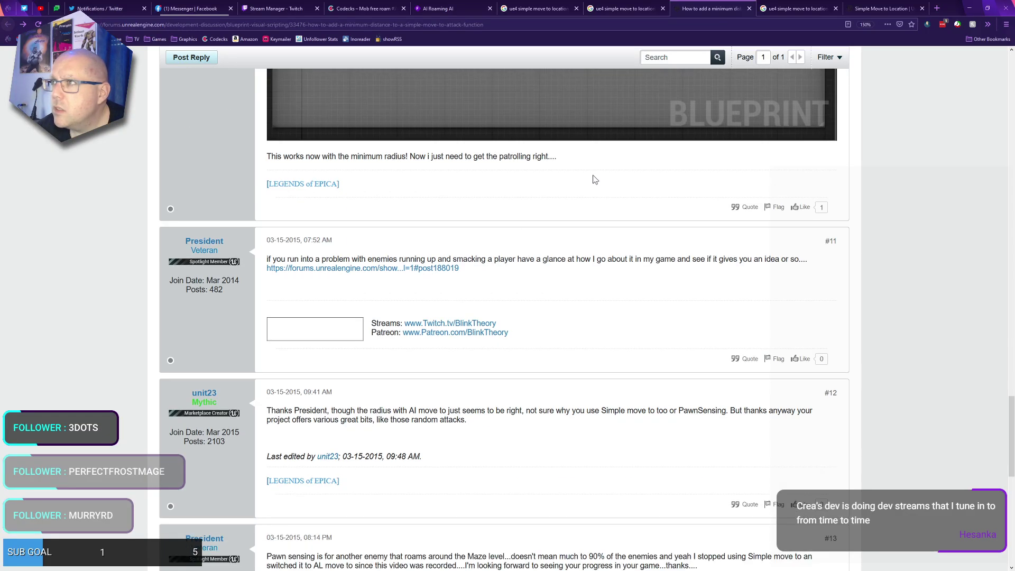
pyautogui.scroll(6, 586, 188)
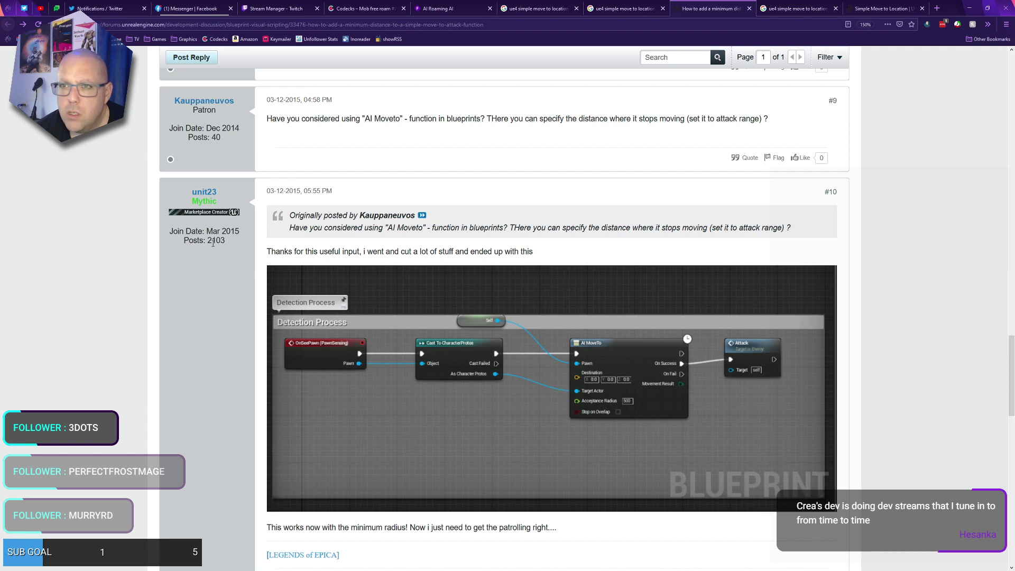
pyautogui.click(750, 9)
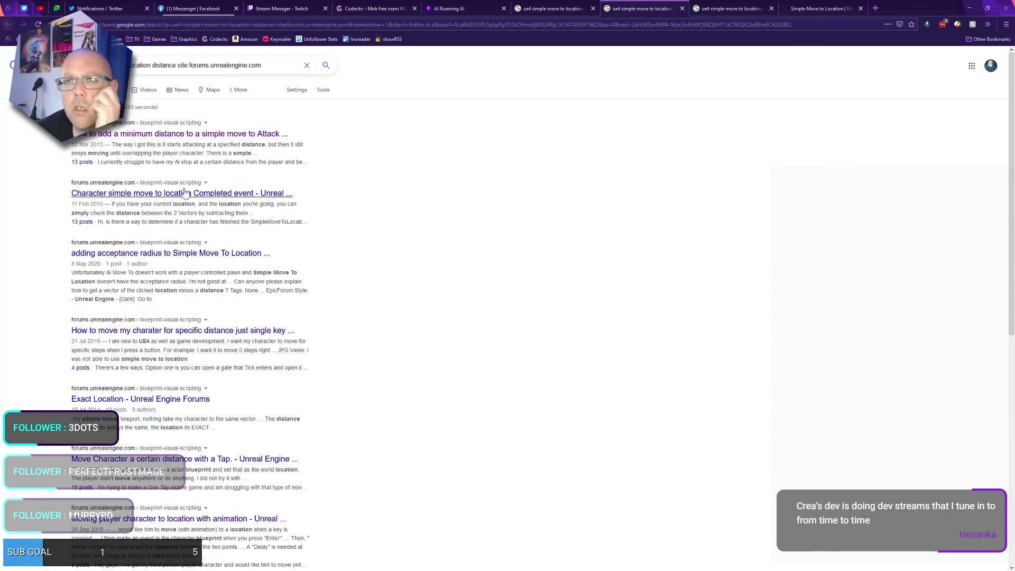
# - Open the "Character simple move to location Completed event" forum thread separately, read its first replies and enlarge the page text
pyautogui.middleClick(206, 196)
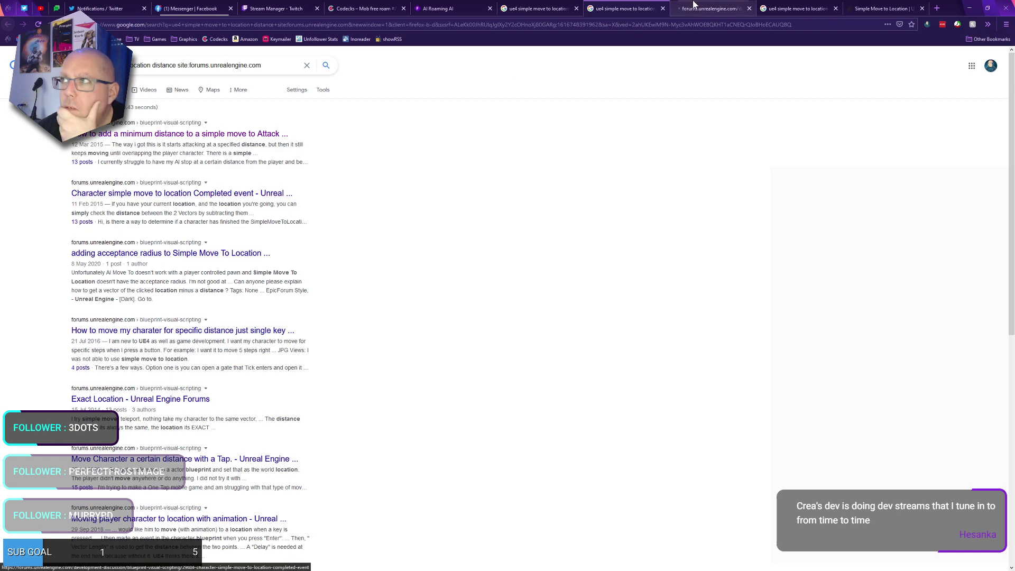
pyautogui.click(681, 11)
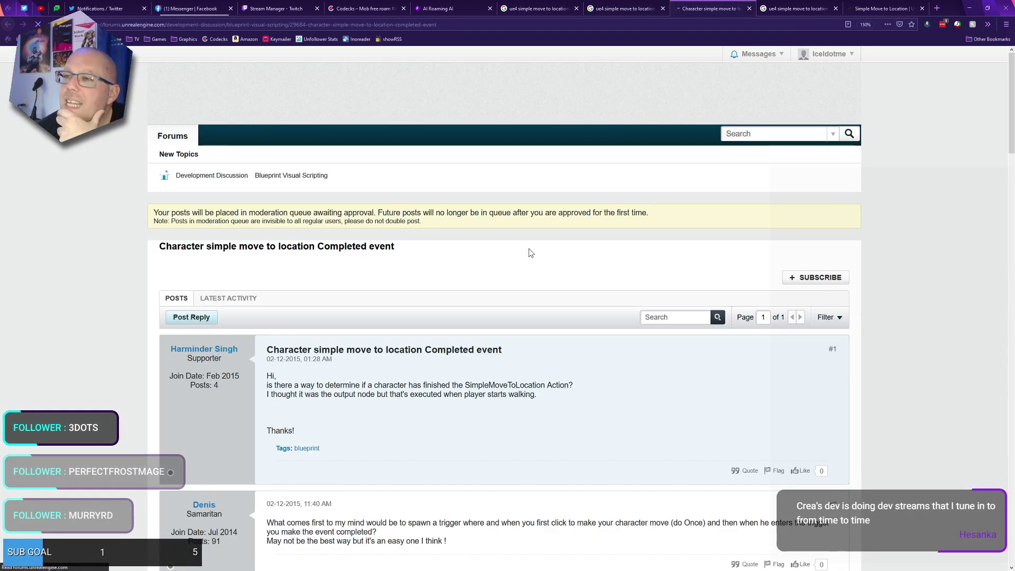
pyautogui.scroll(-5, 533, 277)
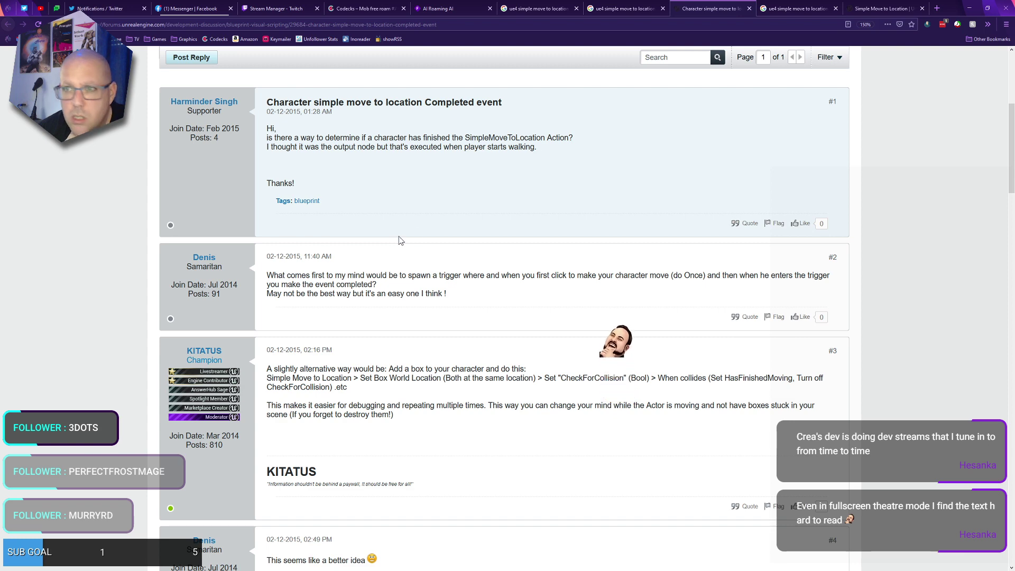
pyautogui.keyDown('ctrl'); pyautogui.scroll(1, 452, 218); pyautogui.keyUp('ctrl')
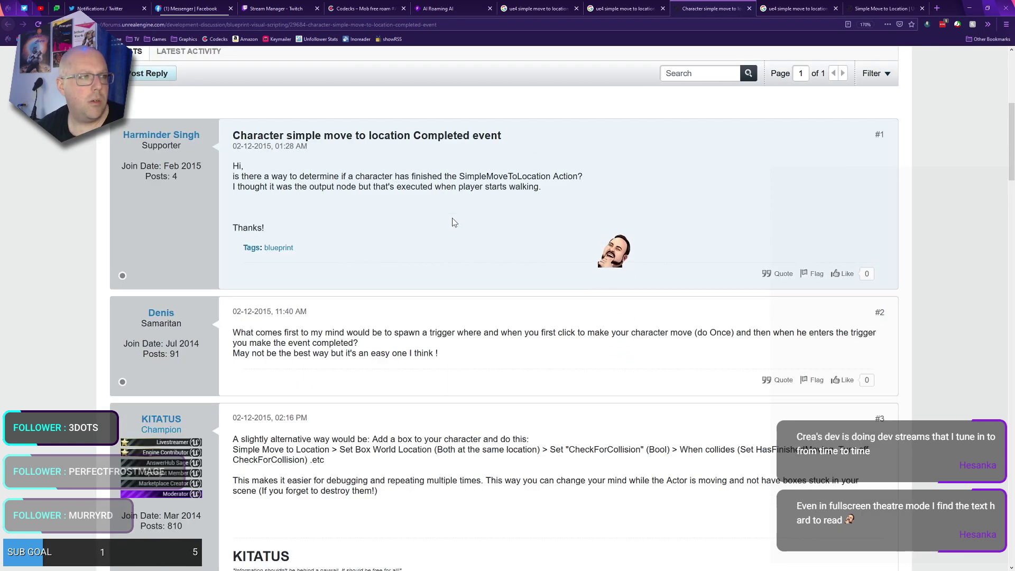
# - Switch to Unreal Editor, open the Widget Reflector and enlarge the interface by trying an application scale of 1.2 and settling on 1.3
pyautogui.hotkey('alt', 'Tab')
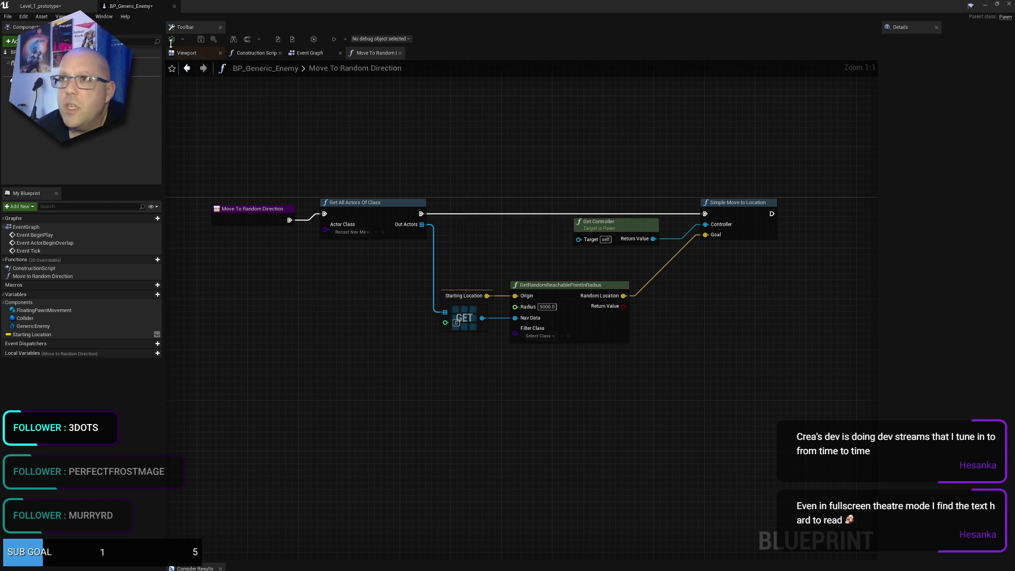
pyautogui.click(97, 16)
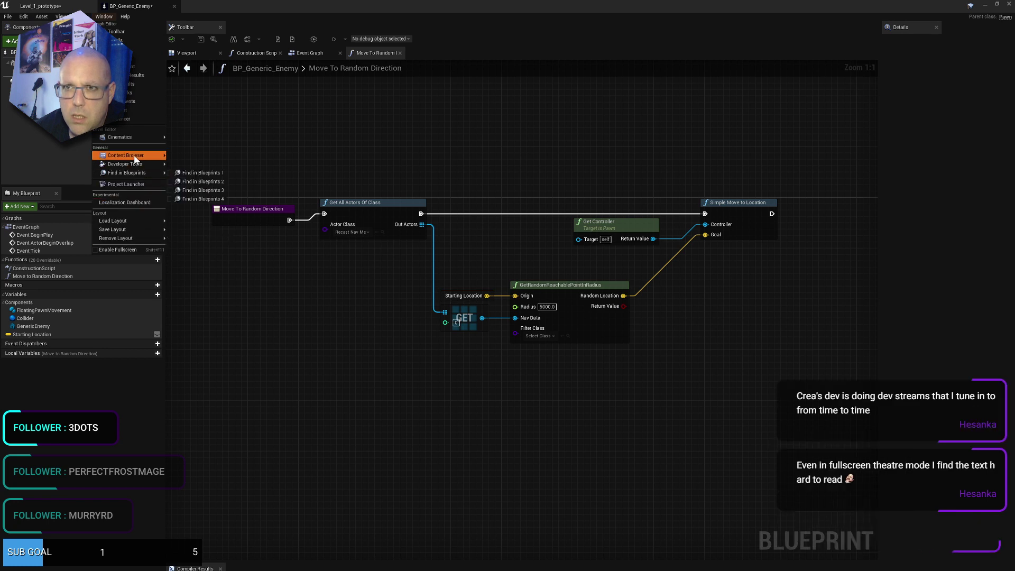
pyautogui.moveTo(136, 159)
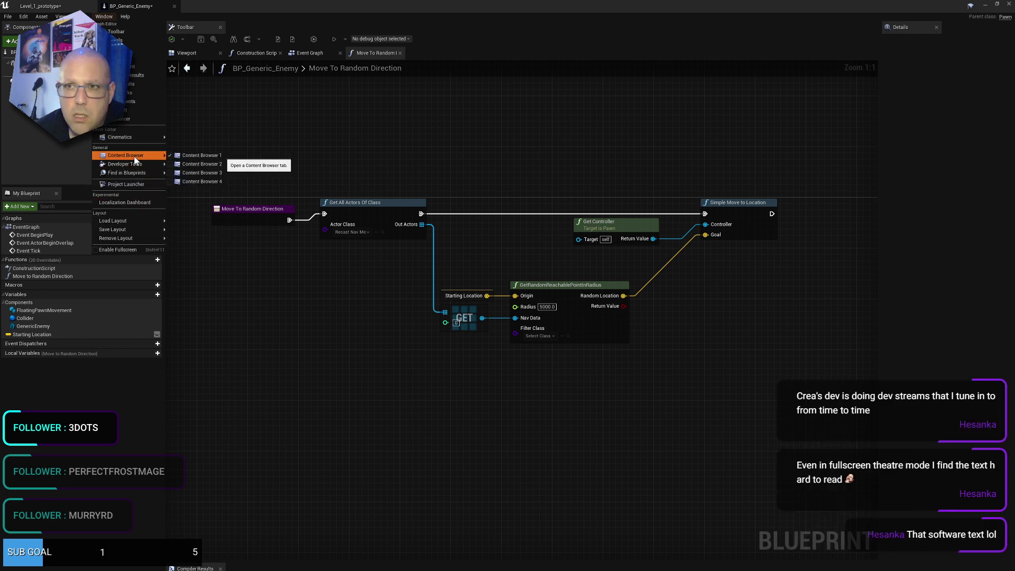
pyautogui.moveTo(130, 176)
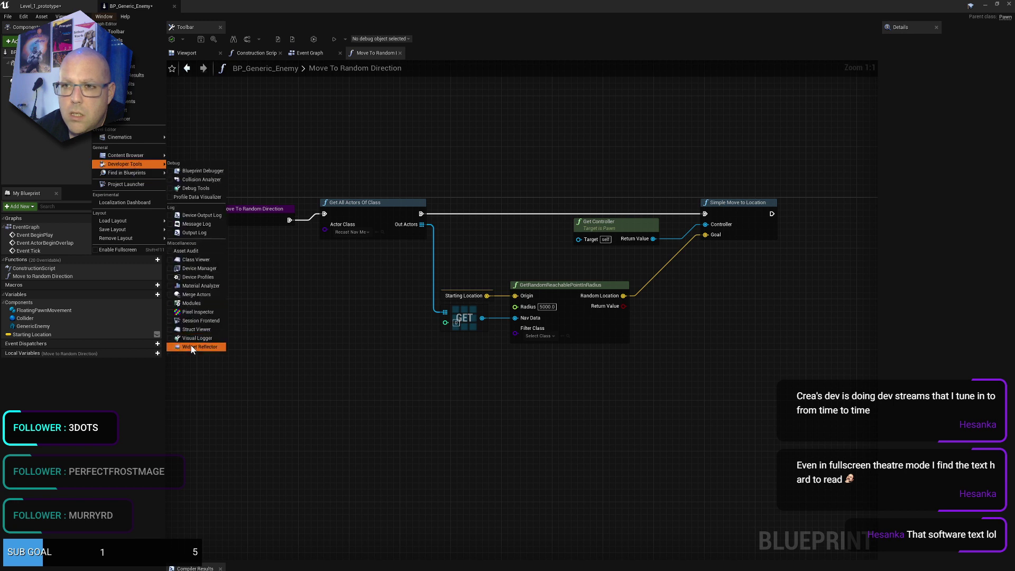
pyautogui.click(198, 349)
pyautogui.click(370, 189)
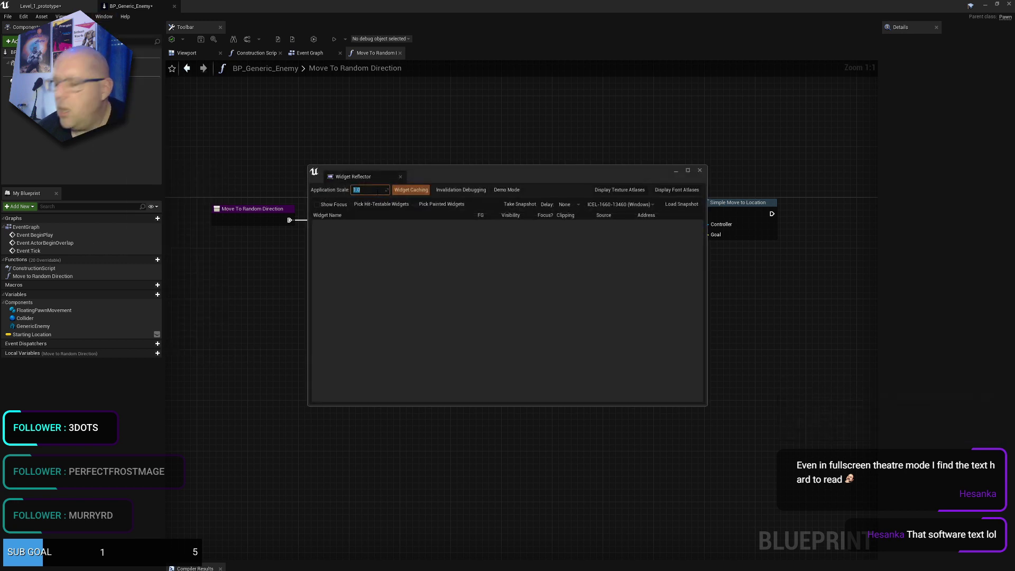
pyautogui.write('.2')
pyautogui.press('Return')
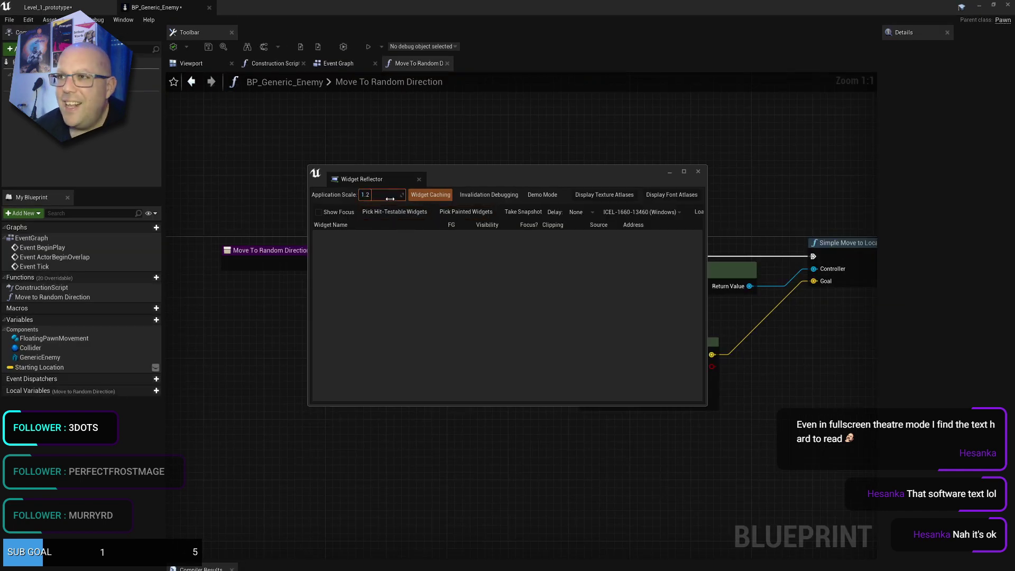
pyautogui.write('1.3')
pyautogui.press('Return')
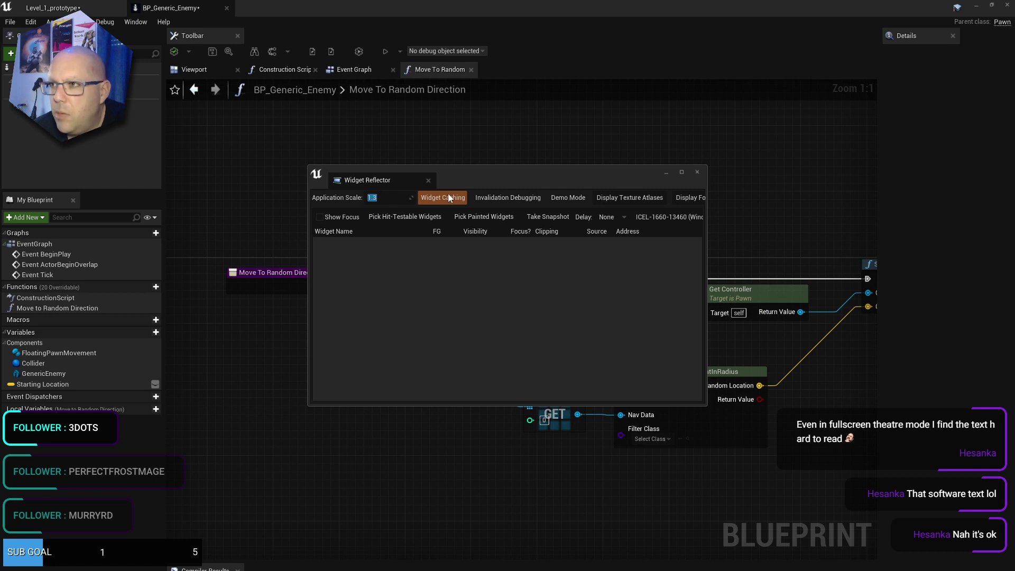
# - Close the Widget Reflector, save BP_Generic_Enemy and the Level_1_prototype map, and return to the enemy Blueprint
pyautogui.click(698, 172)
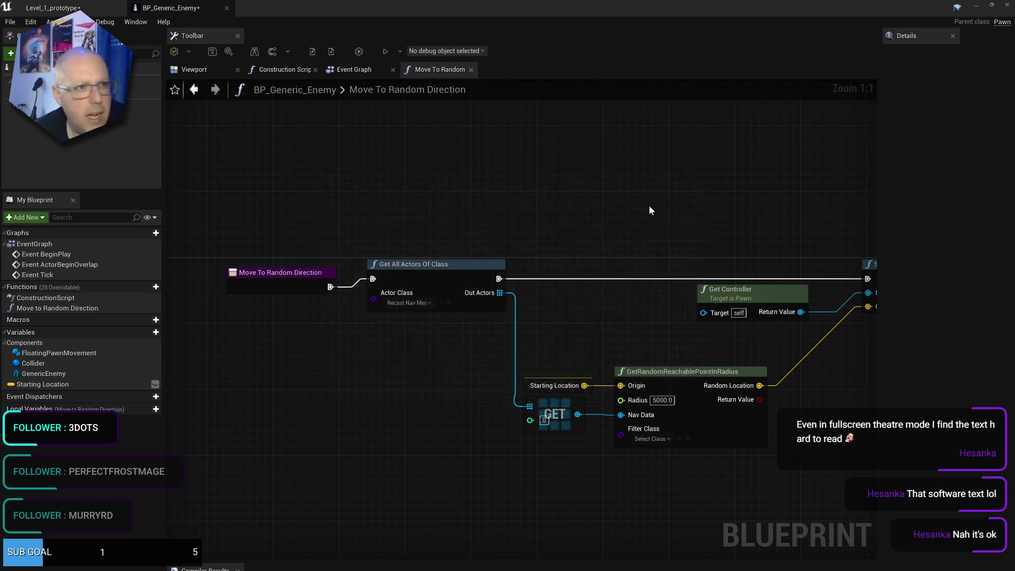
pyautogui.moveTo(649, 205); pyautogui.dragTo(472, 157, button='right')
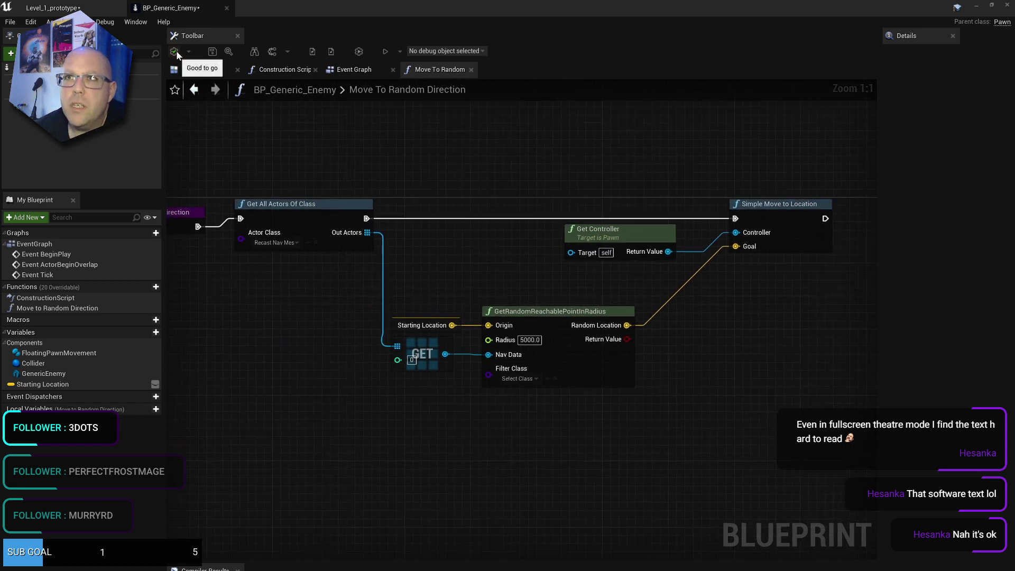
pyautogui.click(212, 51)
pyautogui.click(31, 22)
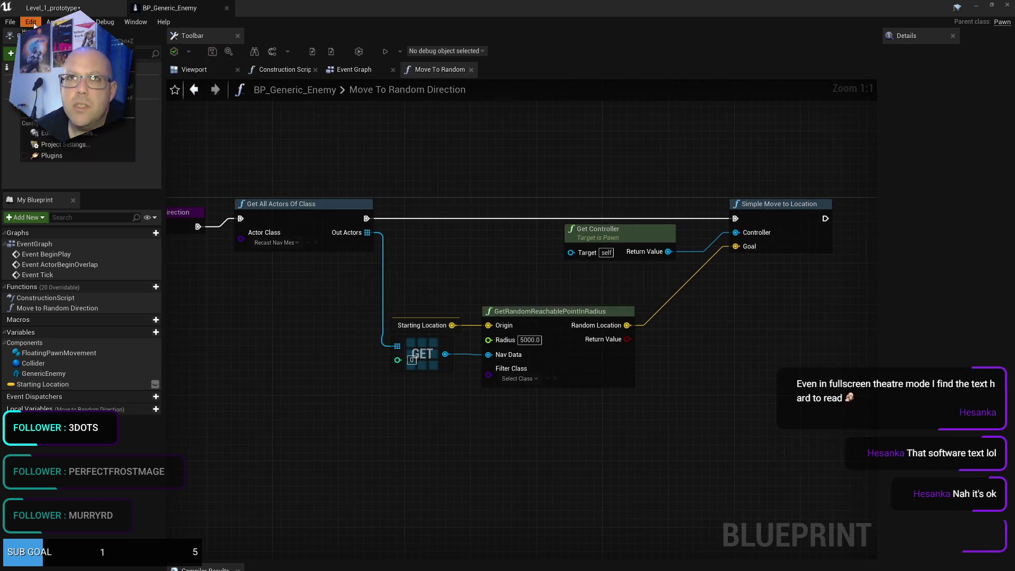
pyautogui.click(51, 12)
pyautogui.click(168, 51)
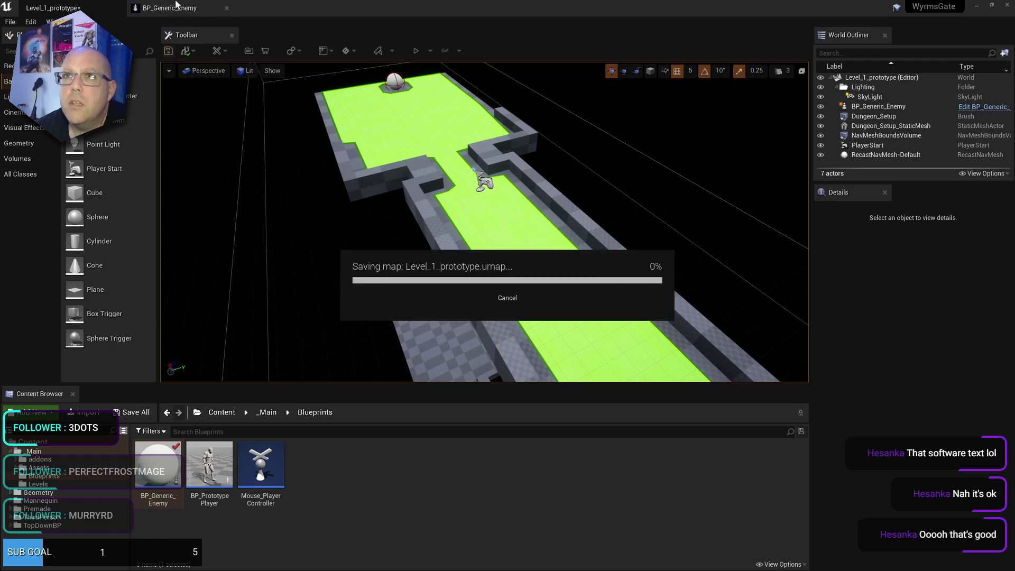
pyautogui.click(199, 8)
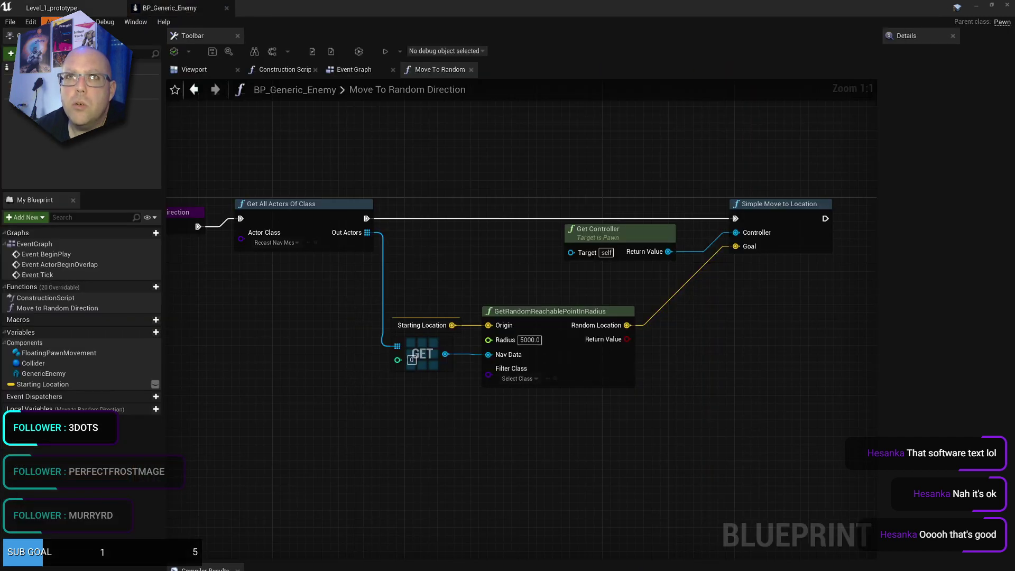
# - Reopen the Widget Reflector, set the application scale to 1.2 and close the window
pyautogui.click(136, 21)
pyautogui.moveTo(162, 229)
pyautogui.moveTo(175, 212)
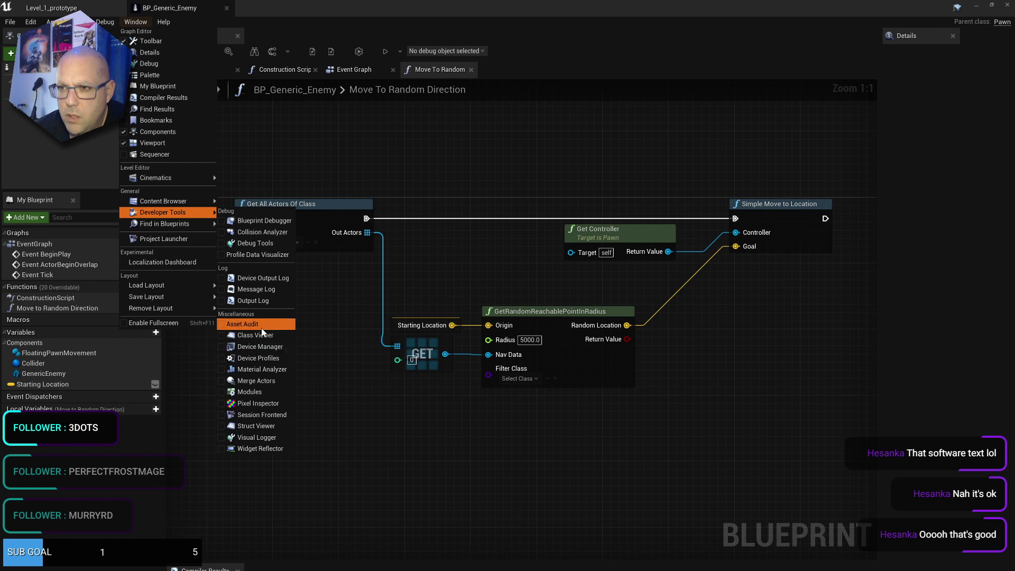
pyautogui.click(255, 449)
pyautogui.click(382, 199)
pyautogui.write('1.2')
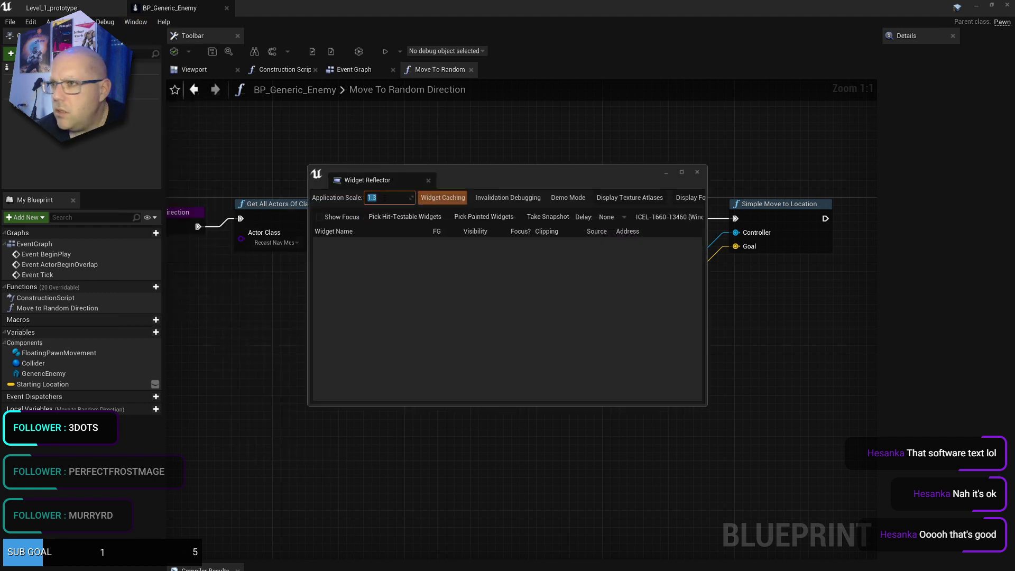
pyautogui.press('Return')
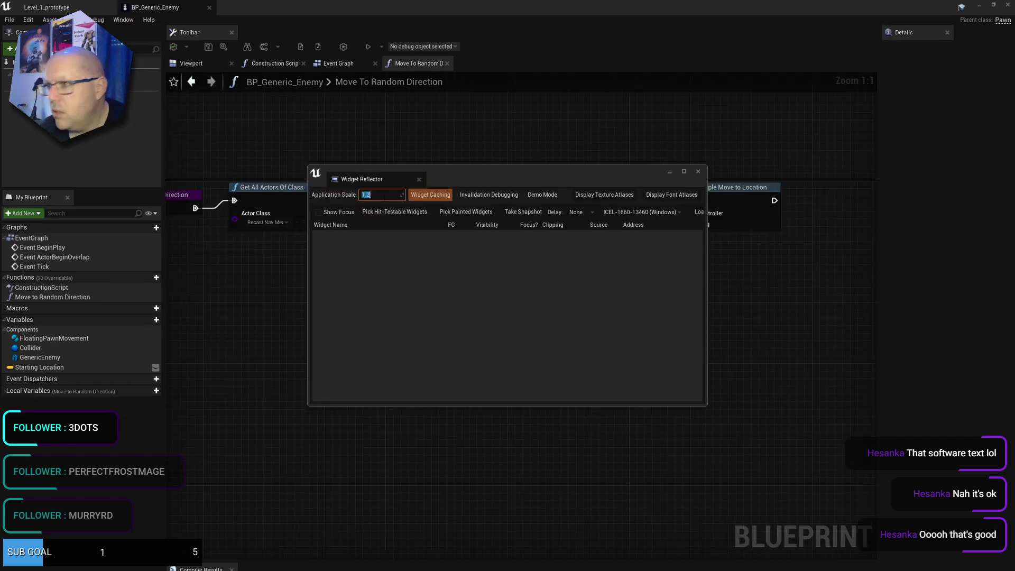
pyautogui.click(697, 171)
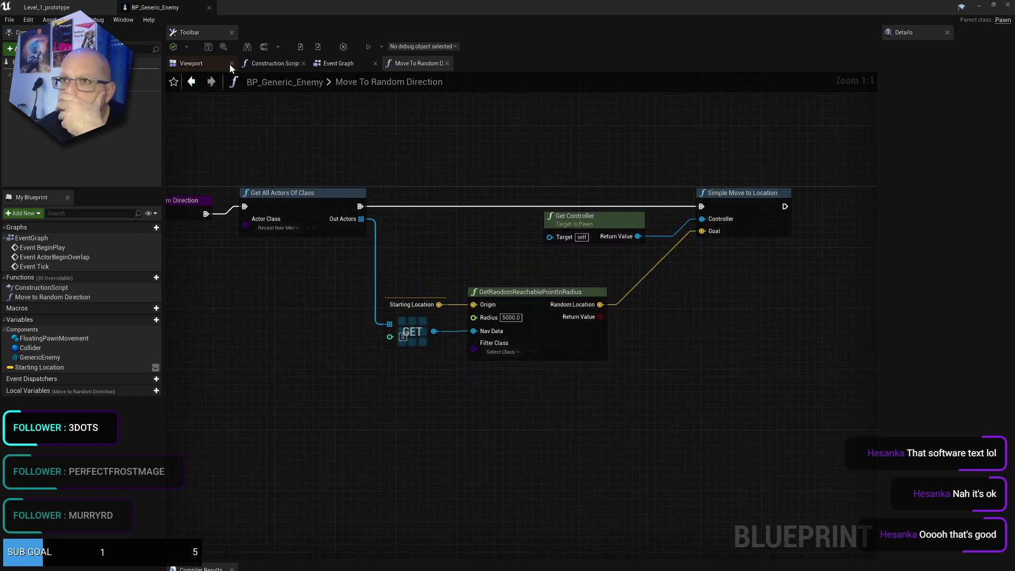
# - Switch to the browser, read the thread's reply on distance and velocity checks, and return to Unreal Editor to review the level and Move To Random Direction graph
pyautogui.hotkey('alt', 'Tab')
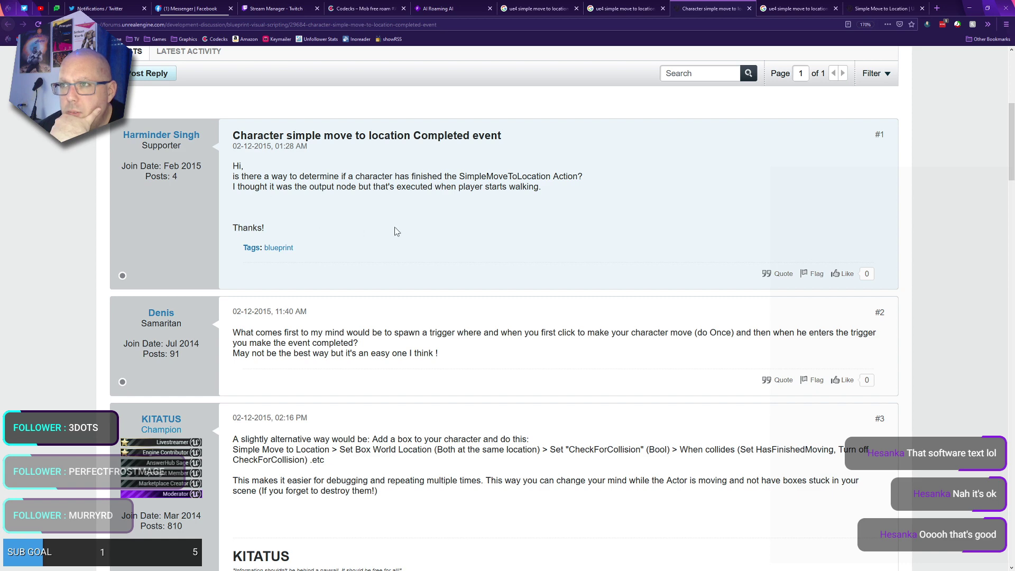
pyautogui.scroll(-15, 395, 231)
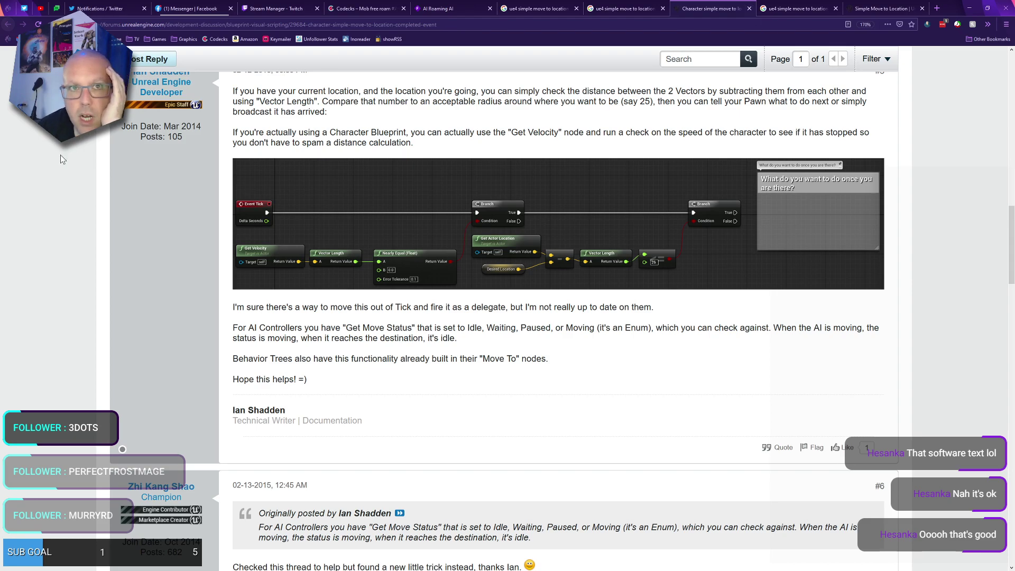
pyautogui.hotkey('alt', 'Tab')
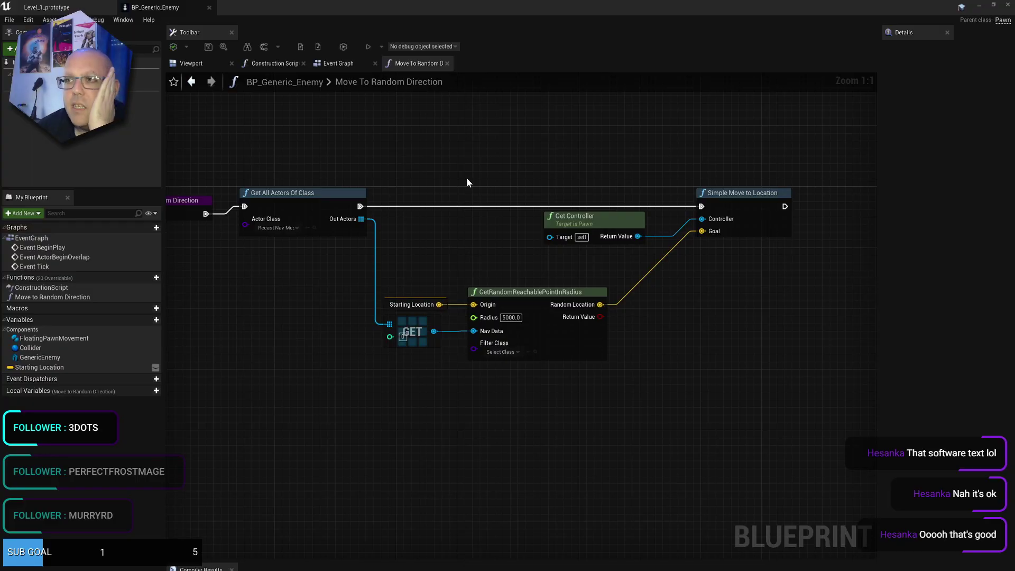
pyautogui.scroll(-2, 467, 181)
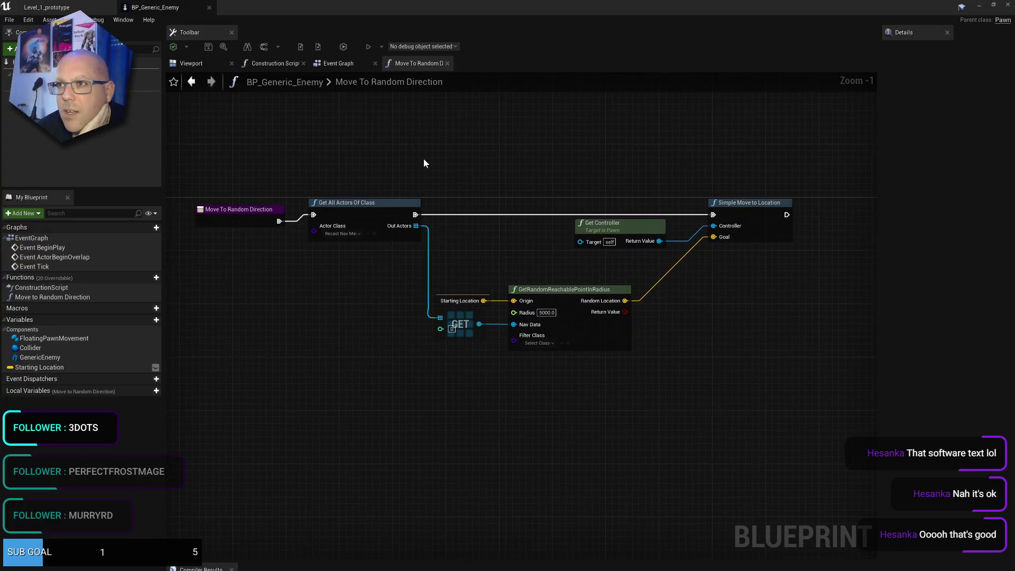
pyautogui.click(71, 7)
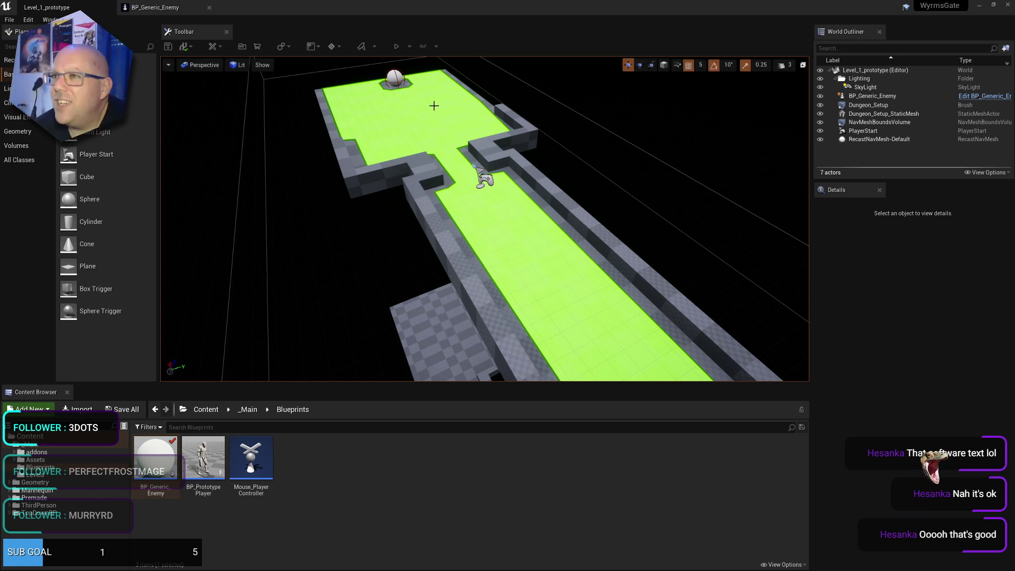
pyautogui.click(153, 7)
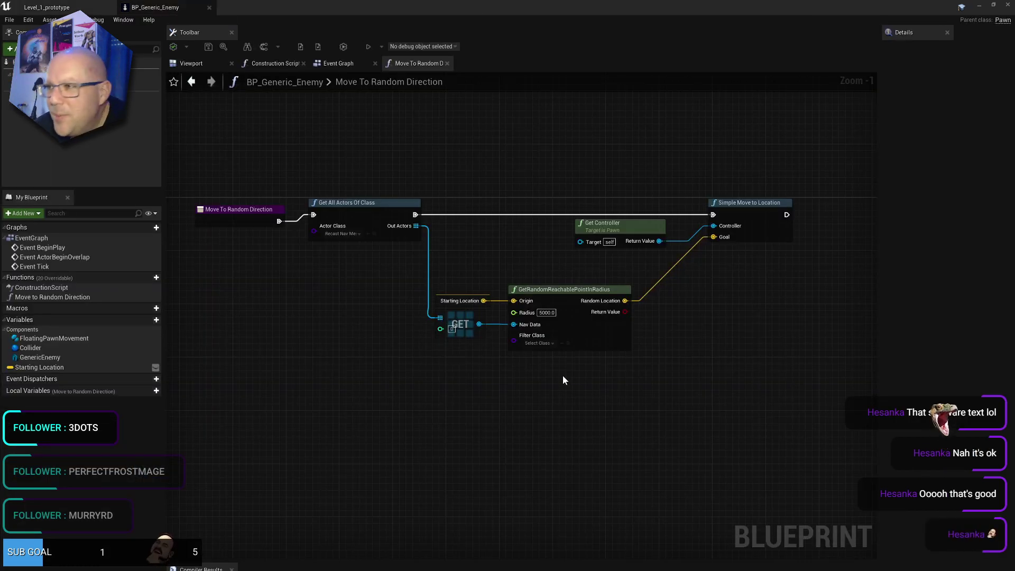
pyautogui.click(569, 293)
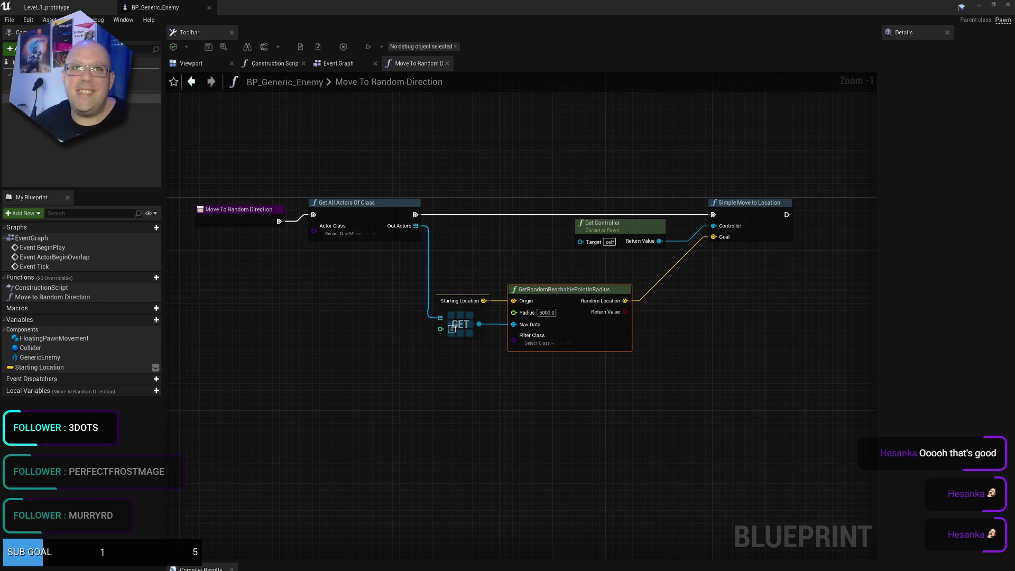
# - Switch to the browser's AI Roaming diagram and reword the "Move to random direction" box as "Move to random location"
pyautogui.hotkey('alt', 'Tab')
pyautogui.click(444, 8)
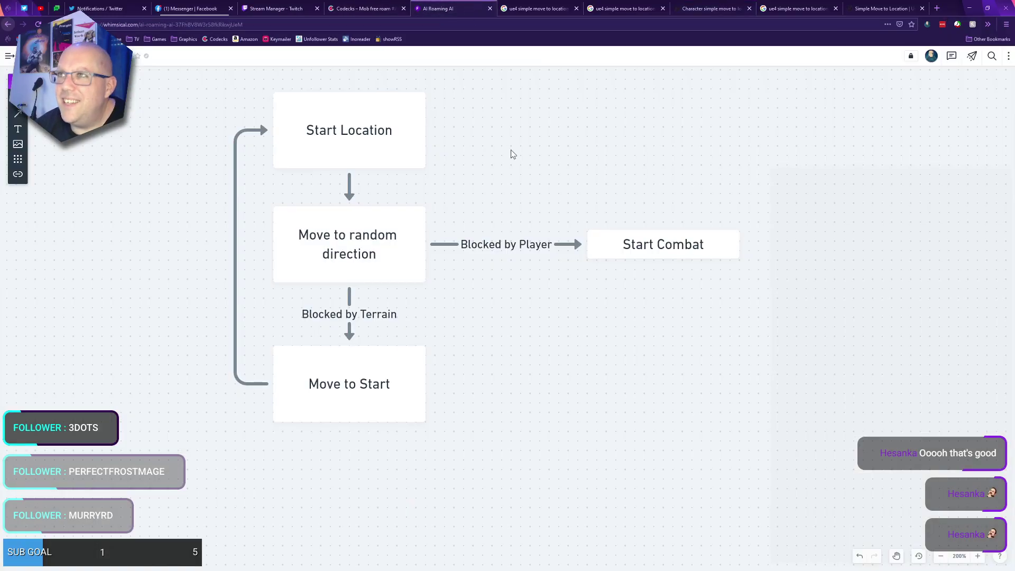
pyautogui.rightClick(510, 132)
pyautogui.click(481, 177)
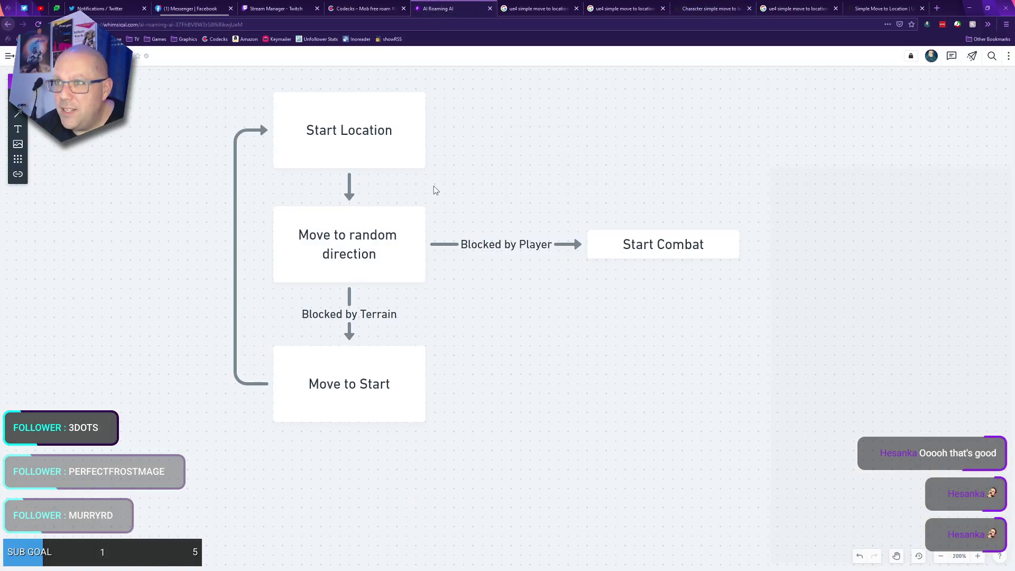
pyautogui.click(377, 279)
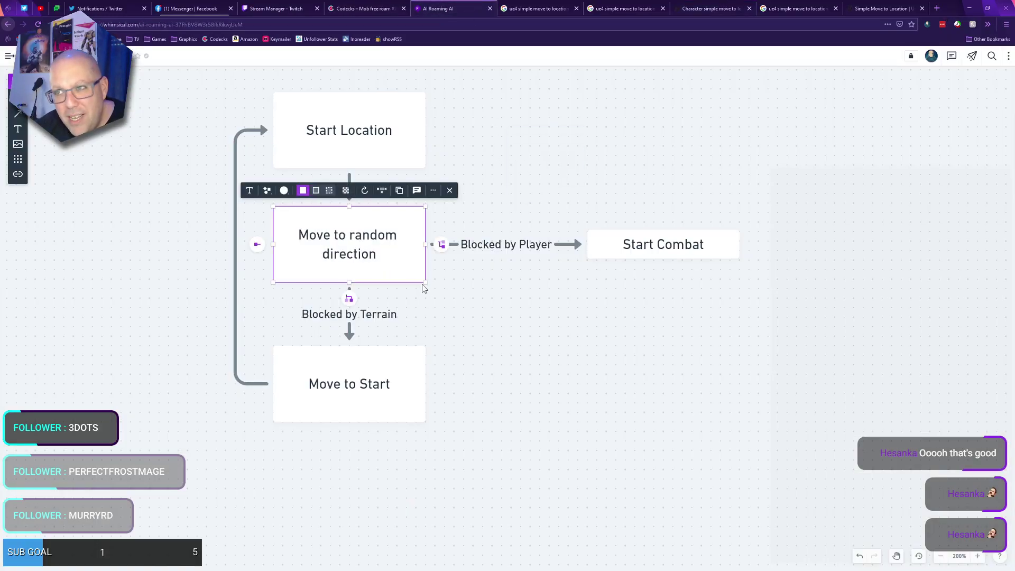
pyautogui.doubleClick(350, 256)
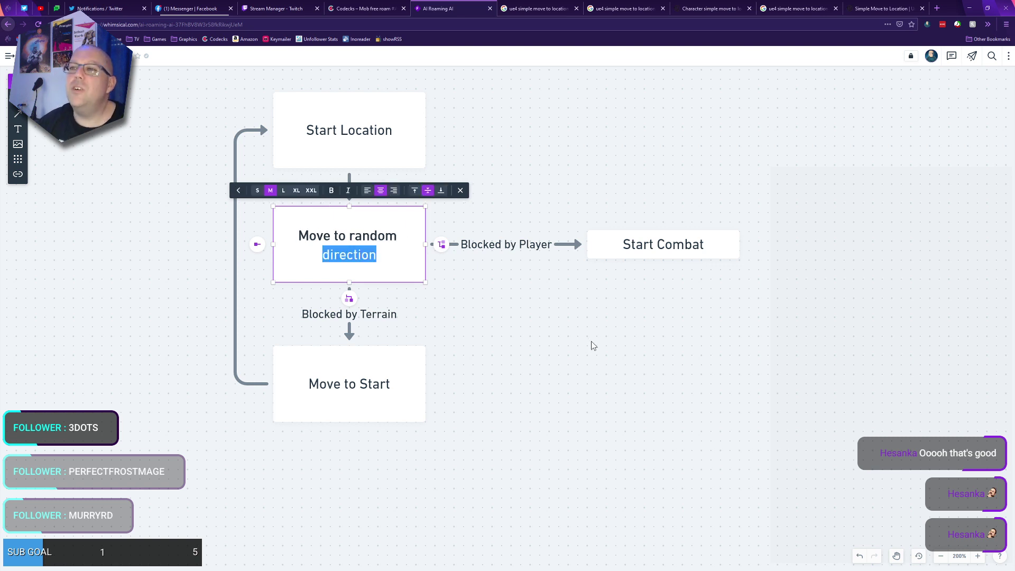
pyautogui.write('location')
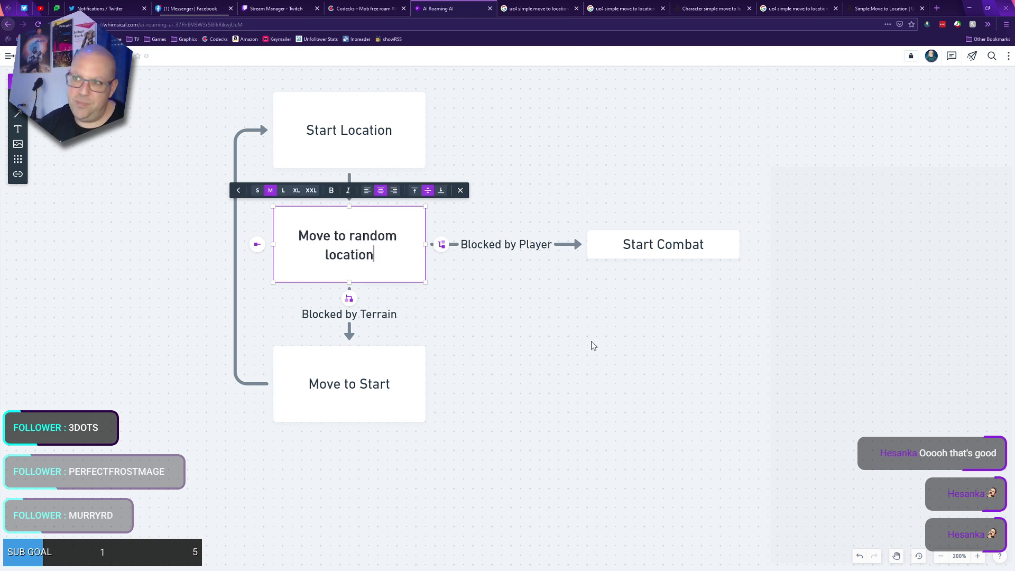
pyautogui.click(593, 346)
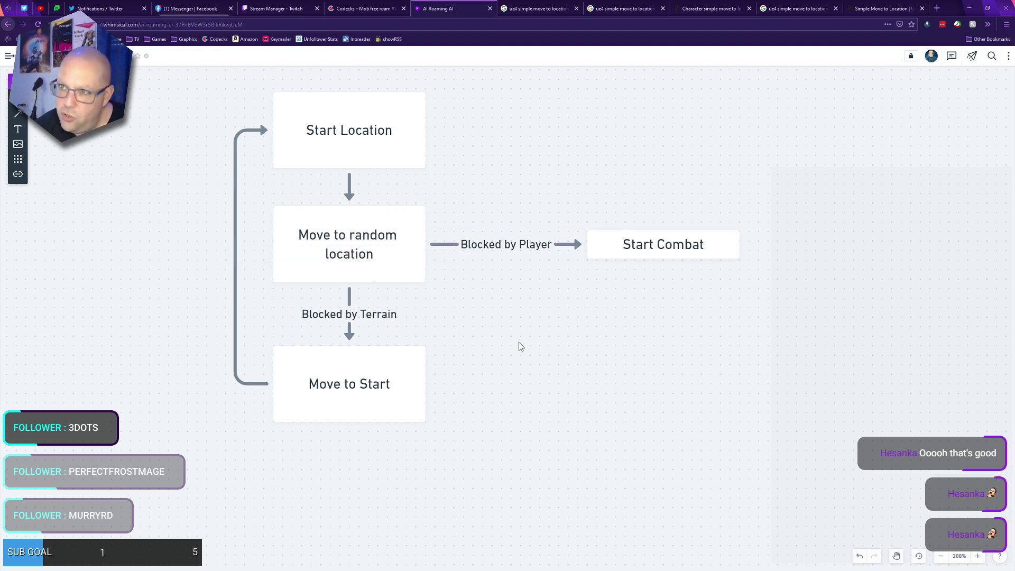
# - Delete the Move to Start and Start Combat boxes together with their connectors from the flowchart
pyautogui.rightClick(580, 299)
pyautogui.click(398, 400)
pyautogui.click(382, 399)
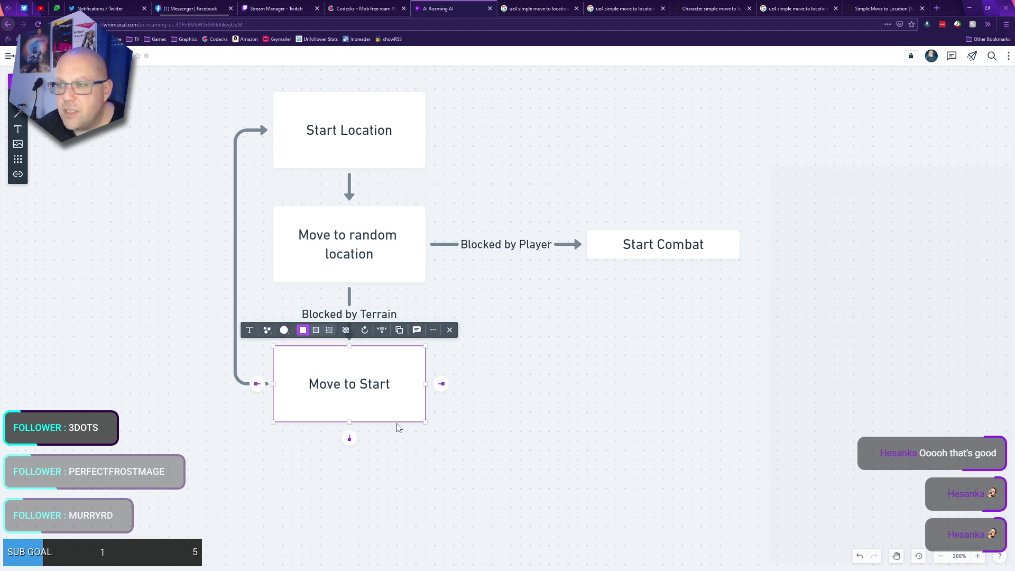
pyautogui.click(449, 330)
pyautogui.click(633, 246)
pyautogui.press('Delete')
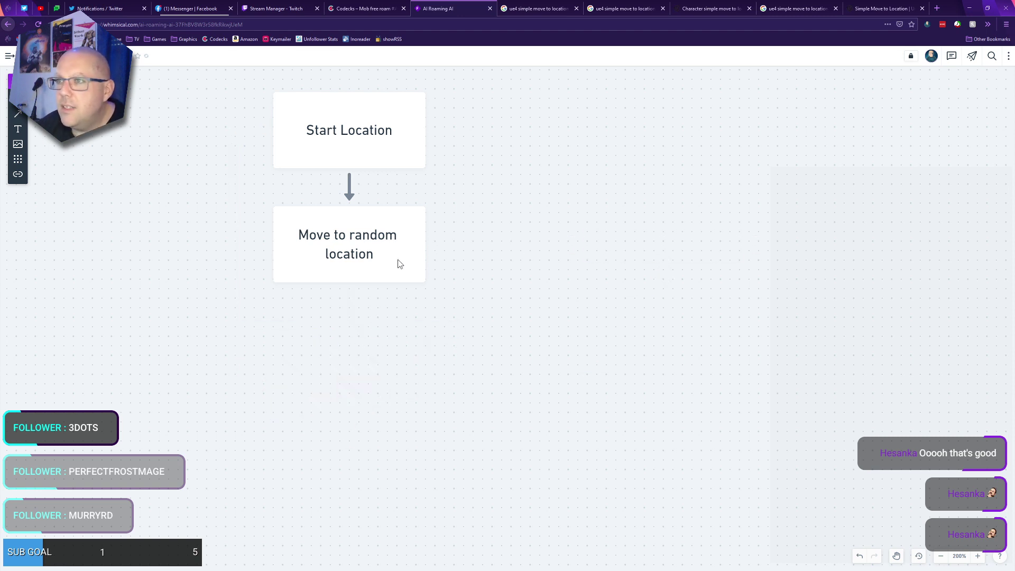
# - Try a connector labelled "Blocked" running down from the Move to random location box, reshape it and delete it
pyautogui.moveTo(582, 211); pyautogui.dragTo(782, 178, button='right')
pyautogui.moveTo(661, 214)
pyautogui.mouseDown(button='right')
pyautogui.moveTo(619, 258)
pyautogui.moveTo(641, 215)
pyautogui.mouseUp(button='right')
pyautogui.click(484, 196)
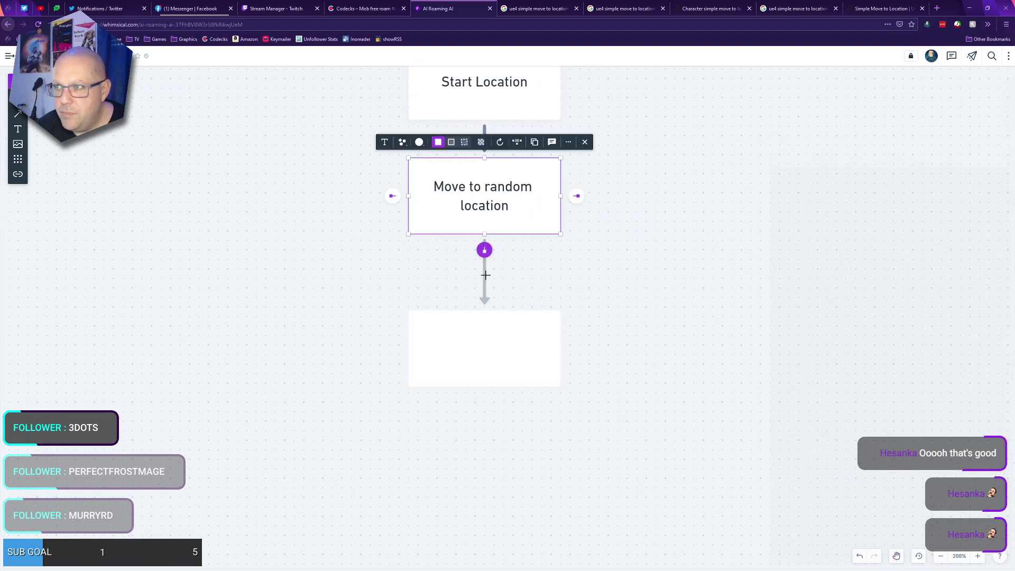
pyautogui.moveTo(484, 251); pyautogui.dragTo(541, 307)
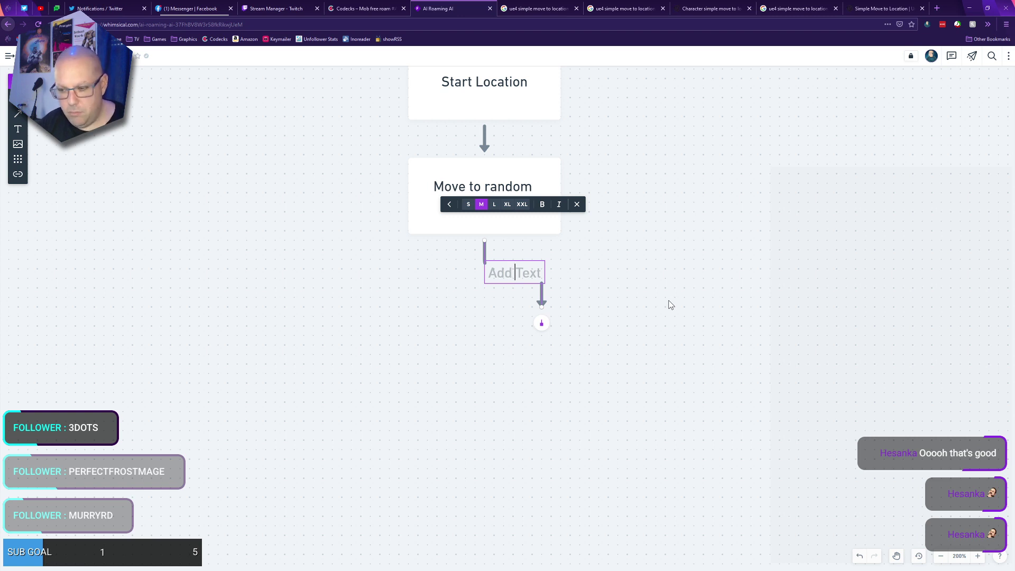
pyautogui.write('Blocked')
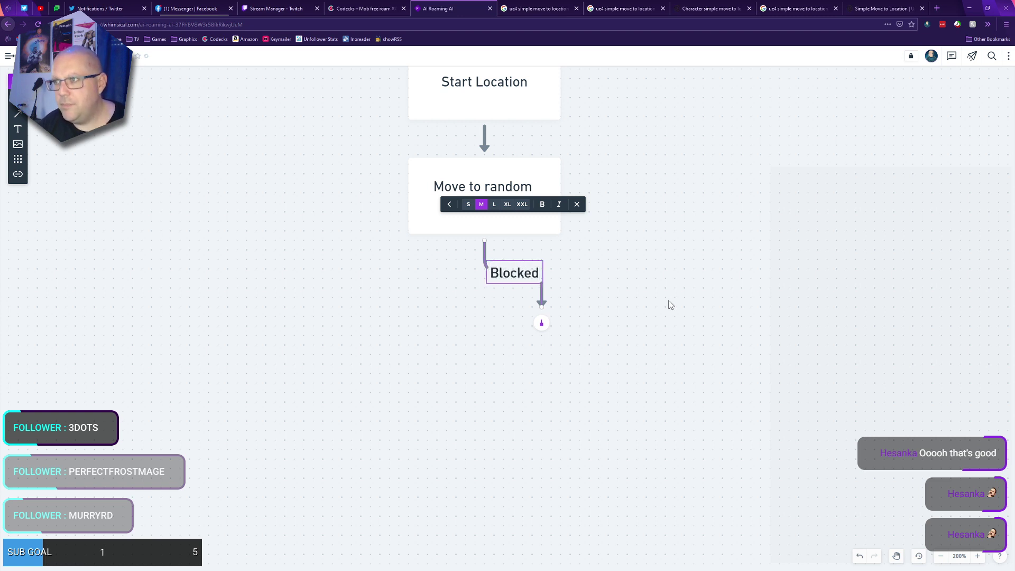
pyautogui.press('Escape')
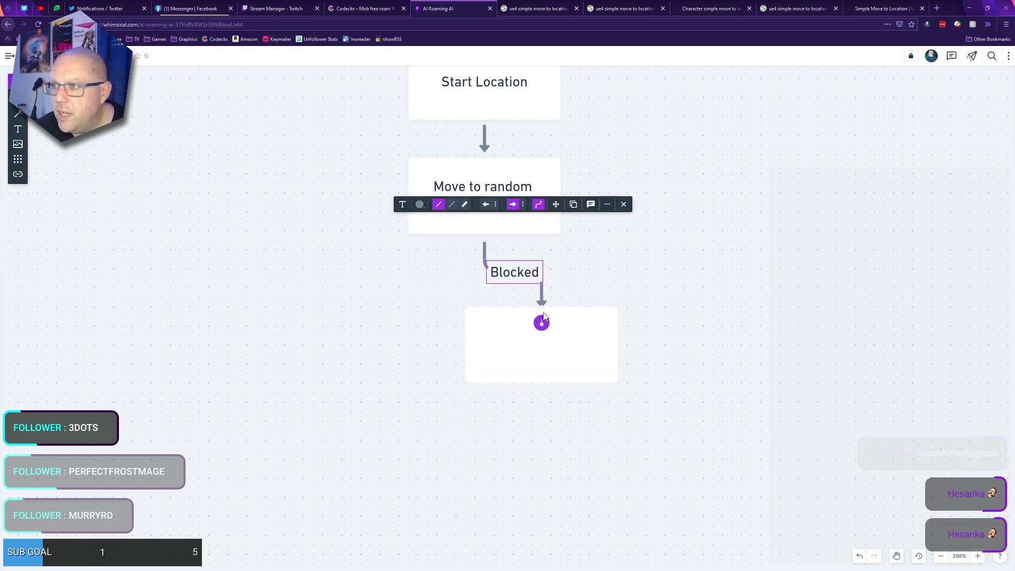
pyautogui.moveTo(543, 303); pyautogui.dragTo(637, 299)
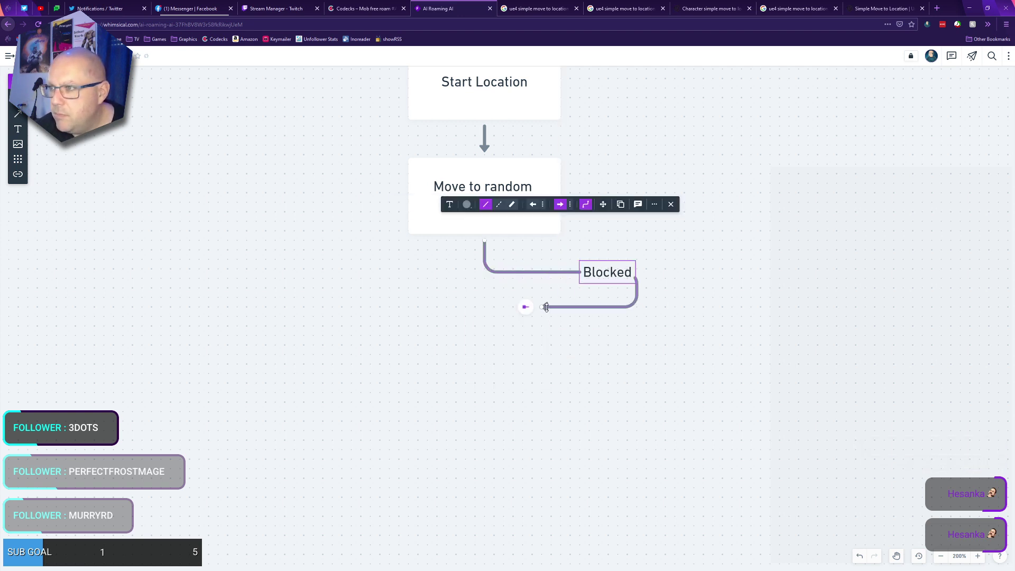
pyautogui.press('Delete')
# - Start a new connector beneath the Move to random location box
pyautogui.click(484, 247)
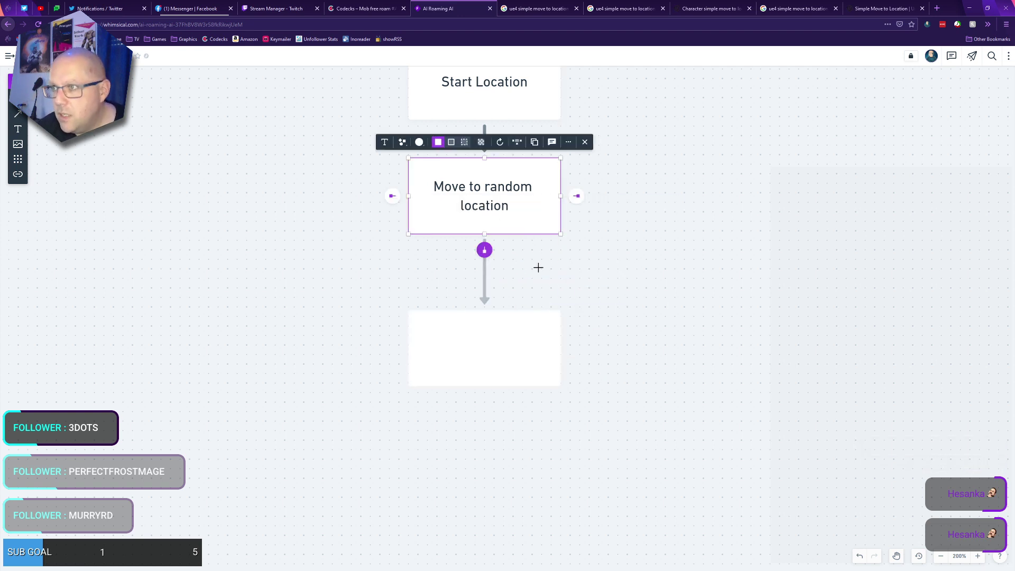